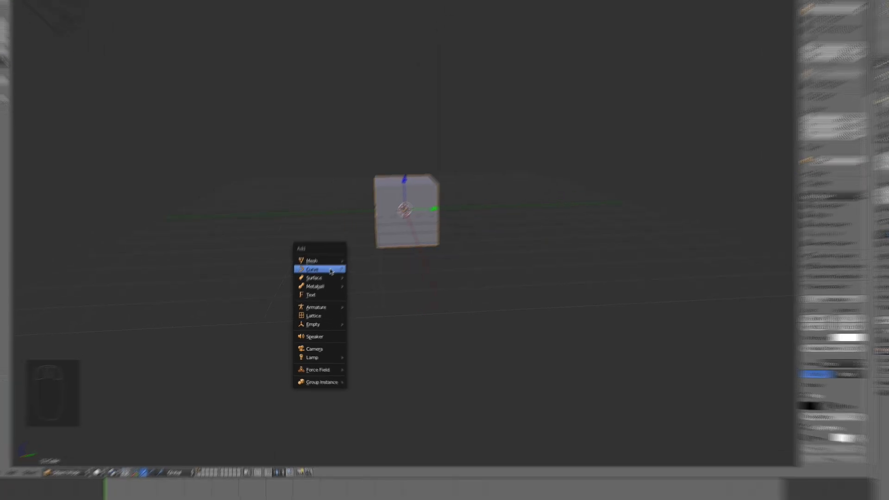
# Step: Delete the default cube from the scene
pyautogui.moveTo(319, 279)
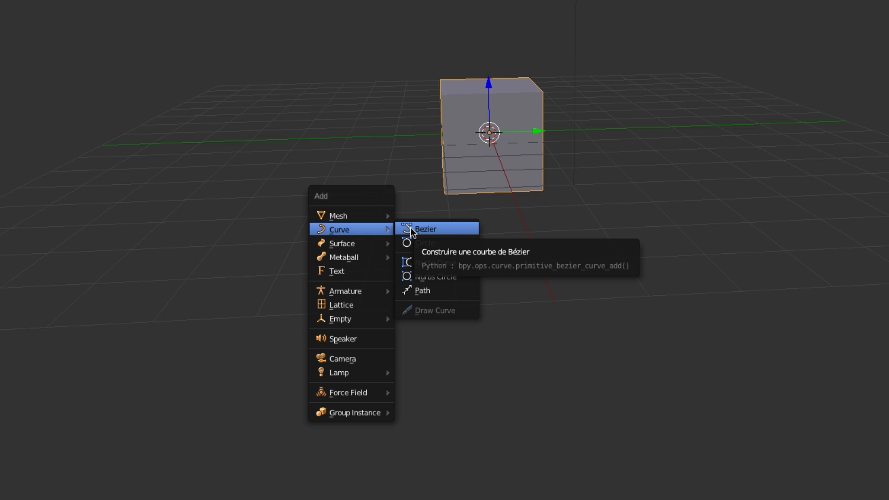
pyautogui.press('Escape')
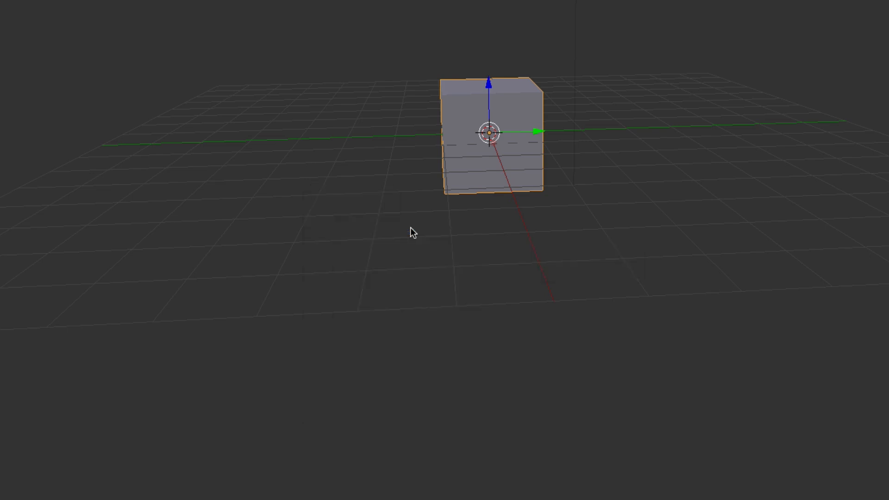
pyautogui.press('x')
pyautogui.click(586, 190)
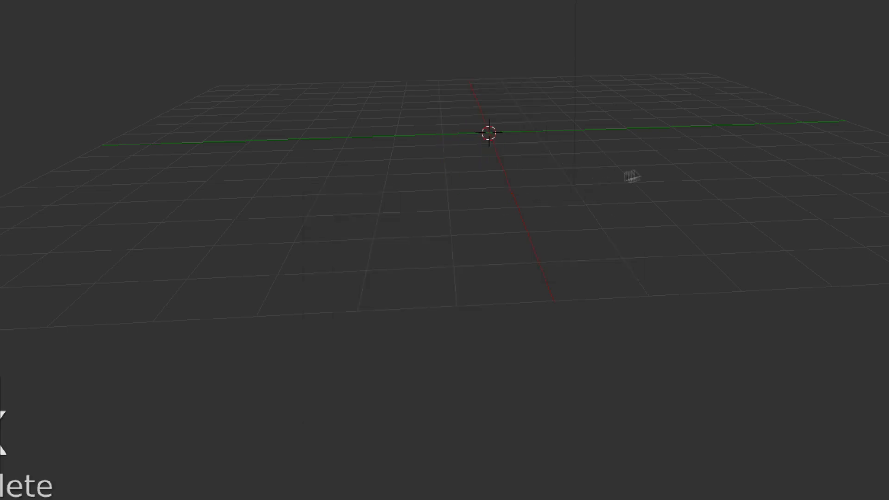
# Step: Enable background images for the 3D view and add an empty image slot
pyautogui.press('n')
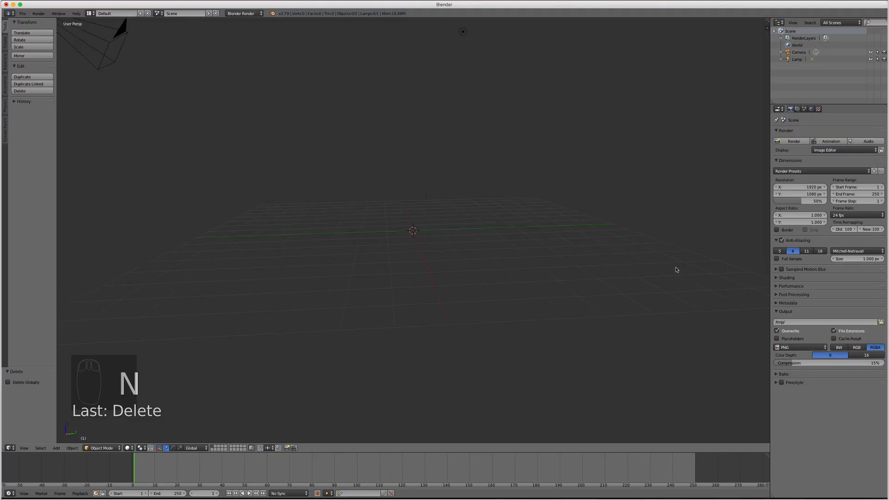
pyautogui.press('n')
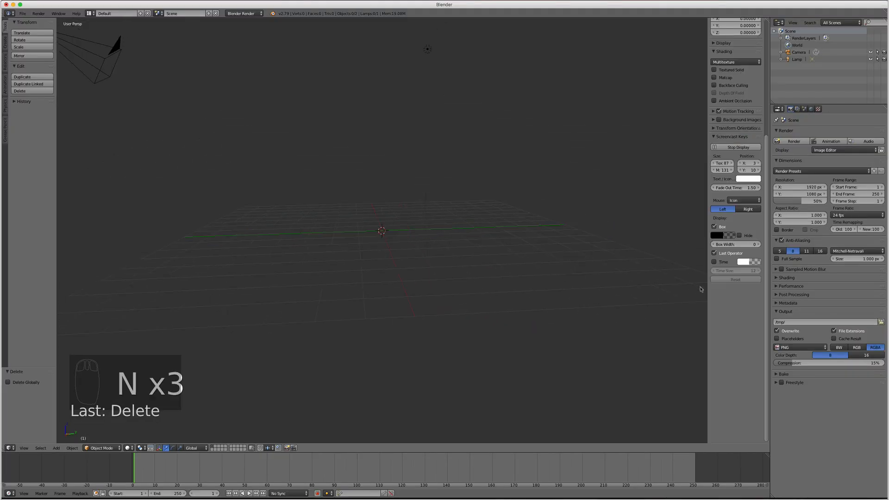
pyautogui.scroll(5, 725, 218)
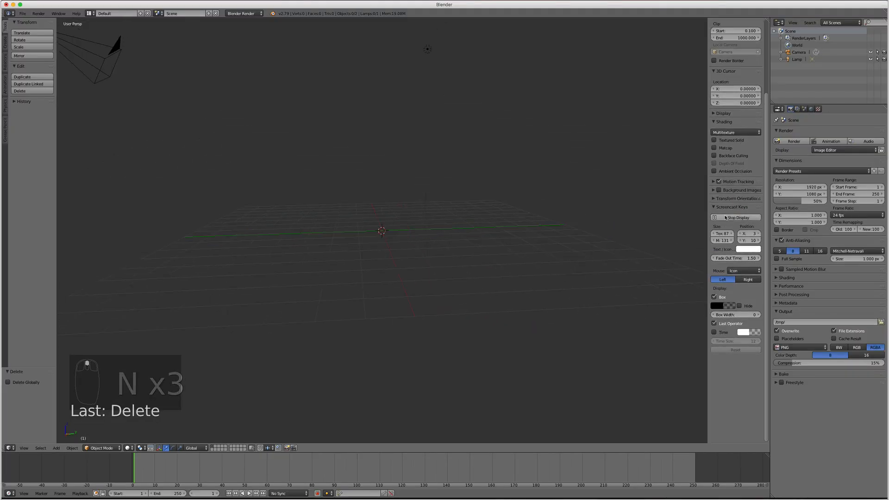
pyautogui.click(718, 191)
pyautogui.click(714, 190)
pyautogui.click(735, 200)
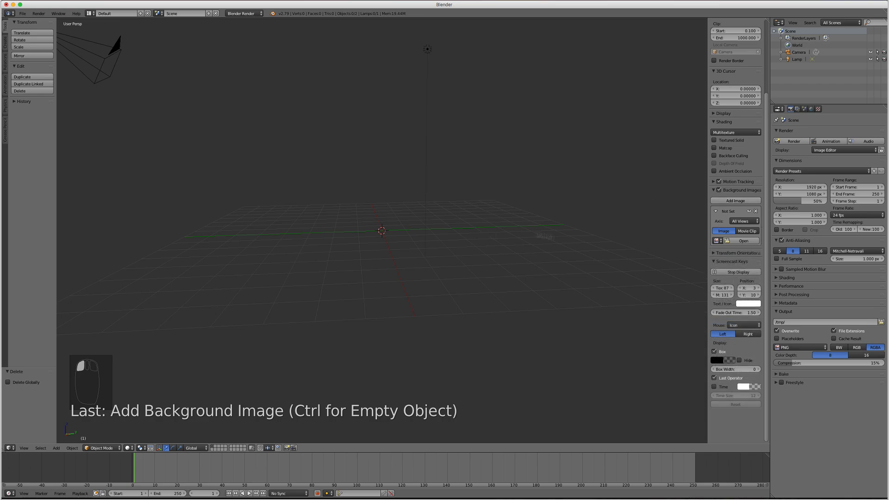
# Step: Load Fou_Echec.png from the Lesson23_Fou_Blender folder as the background image
pyautogui.click(741, 241)
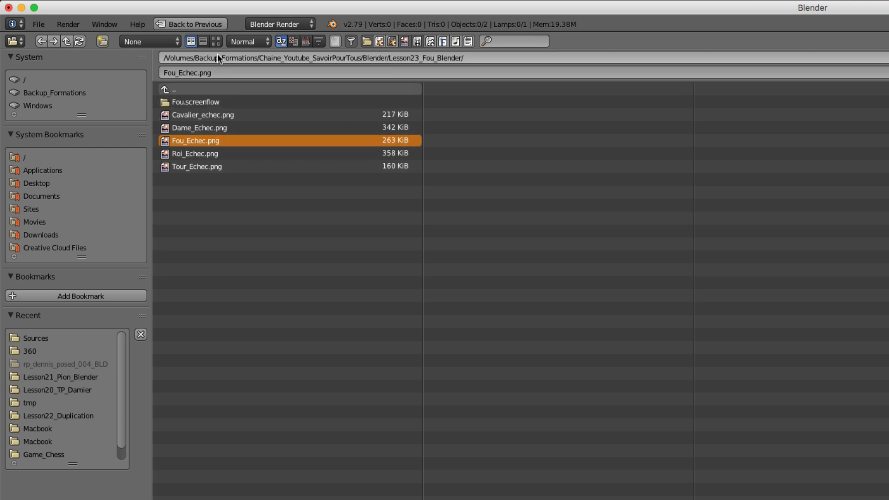
pyautogui.click(217, 41)
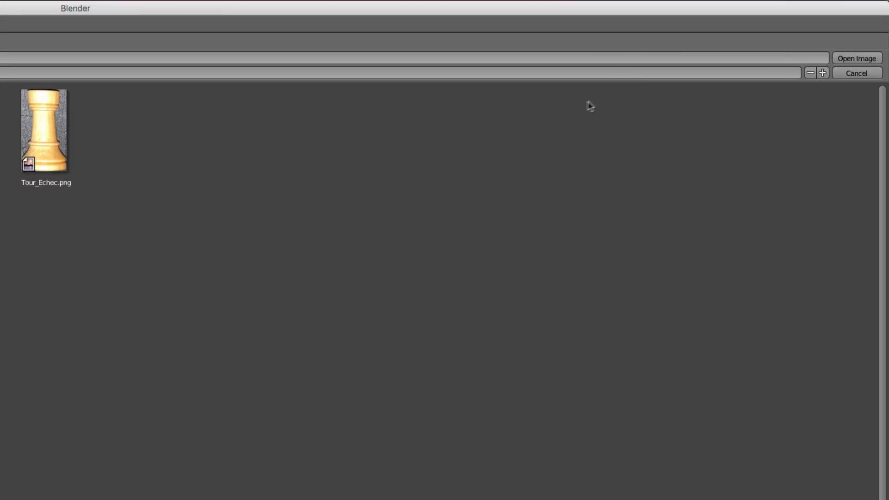
pyautogui.click(880, 59)
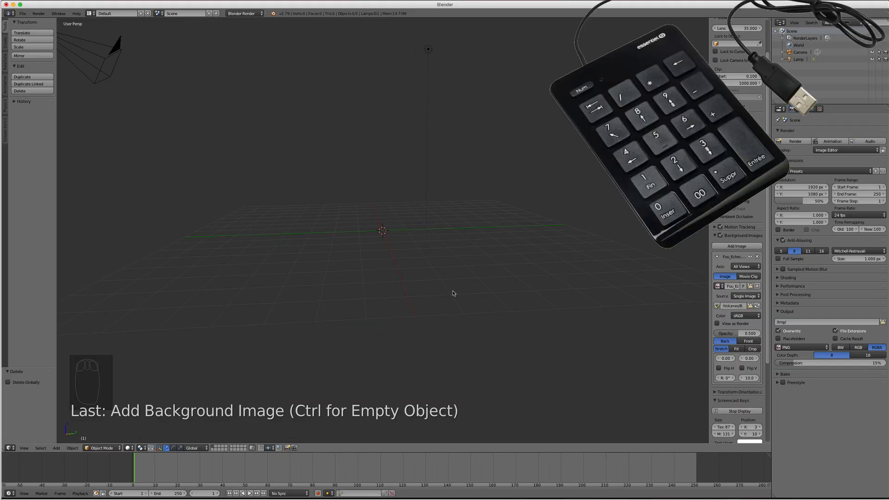
# Step: Switch the 3D view to orthographic front view with the whole bishop reference image in sight
pyautogui.press('KP_5')
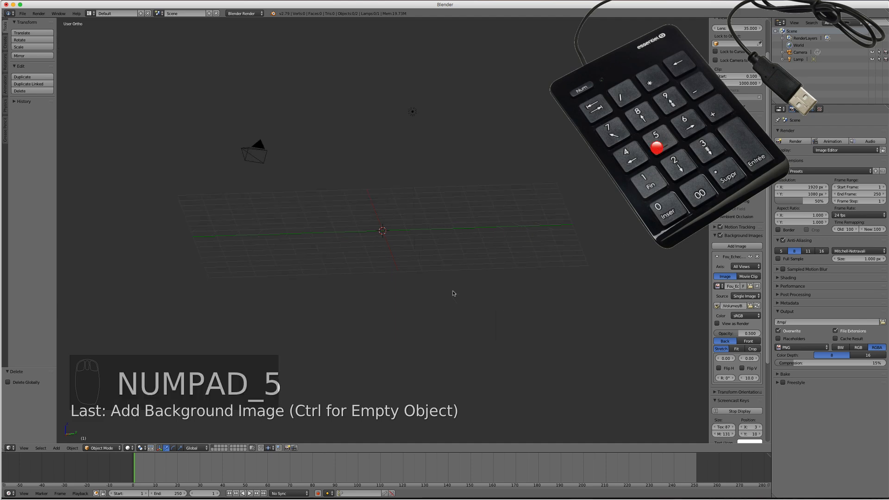
pyautogui.scroll(-1, 434, 291)
pyautogui.scroll(-1, 434, 291)
pyautogui.scroll(1, 434, 291)
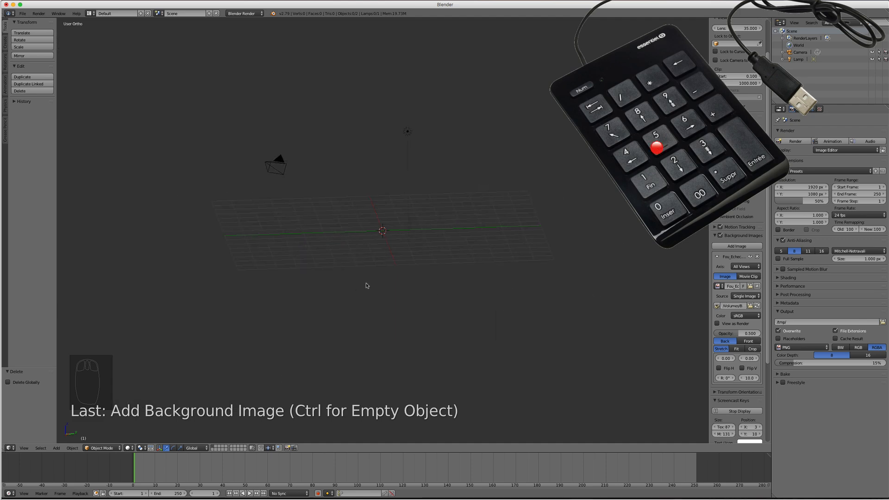
pyautogui.press('KP_1')
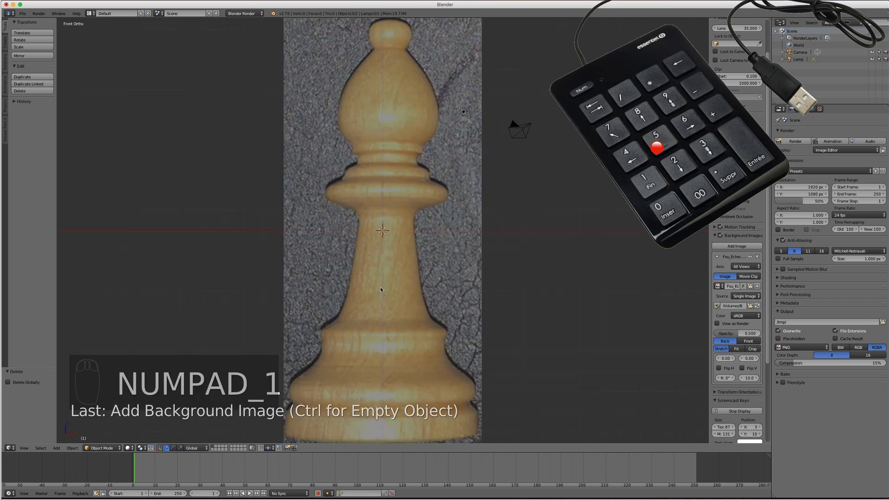
pyautogui.scroll(-1, 404, 264)
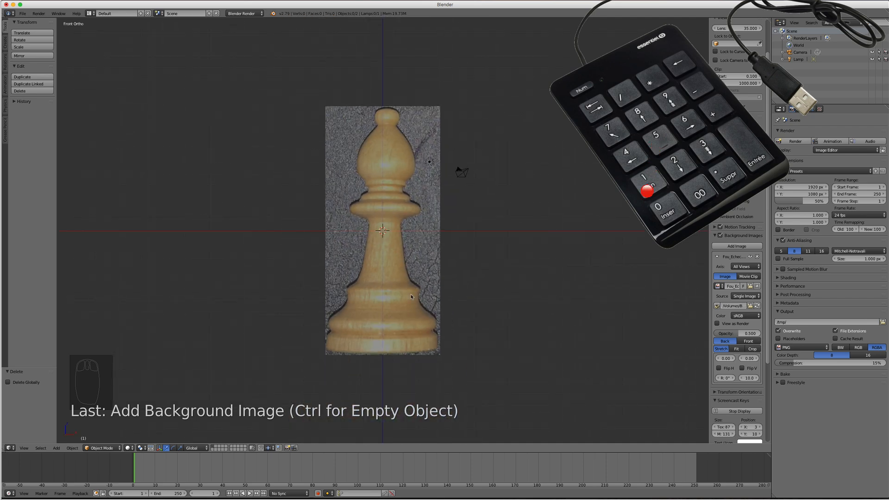
# Step: Turn off the Last Operator display in the Screencast Keys settings
pyautogui.scroll(-5, 731, 350)
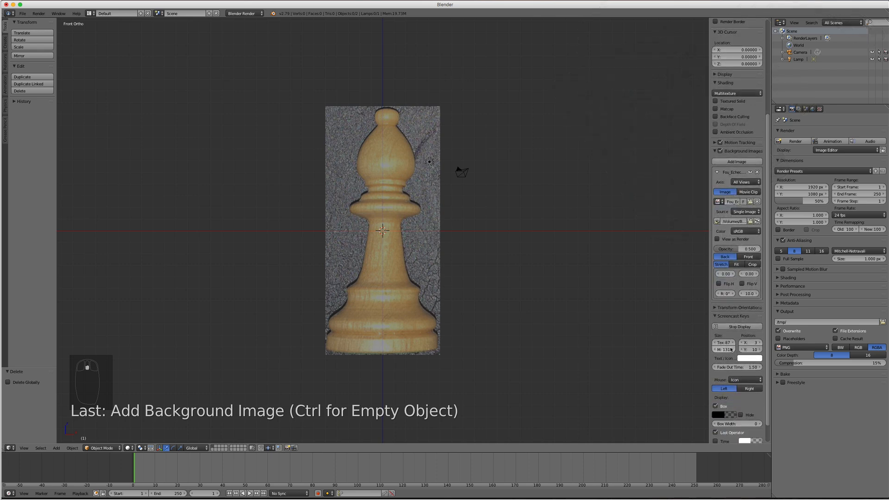
pyautogui.scroll(-2, 731, 350)
pyautogui.click(715, 411)
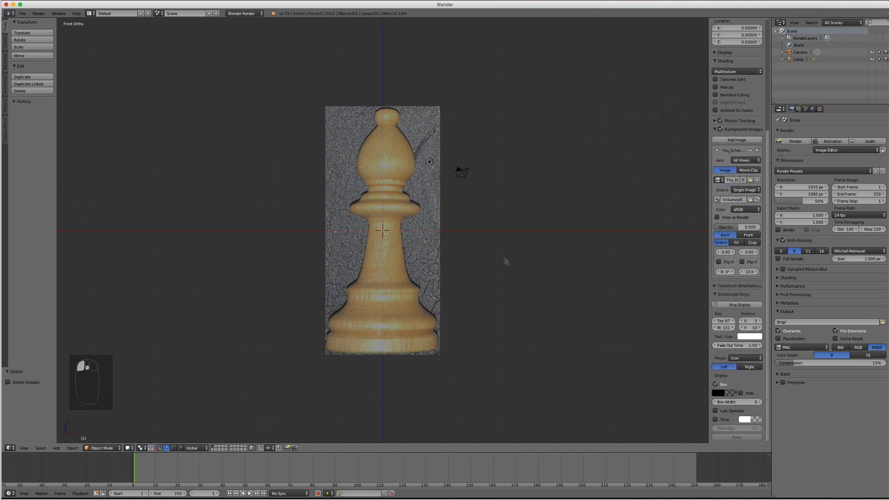
# Step: Place the 3D cursor at the bottom centre of the bishop's base, at about X 0.015, Z -10.741
pyautogui.click(383, 356)
pyautogui.scroll(3, 383, 356)
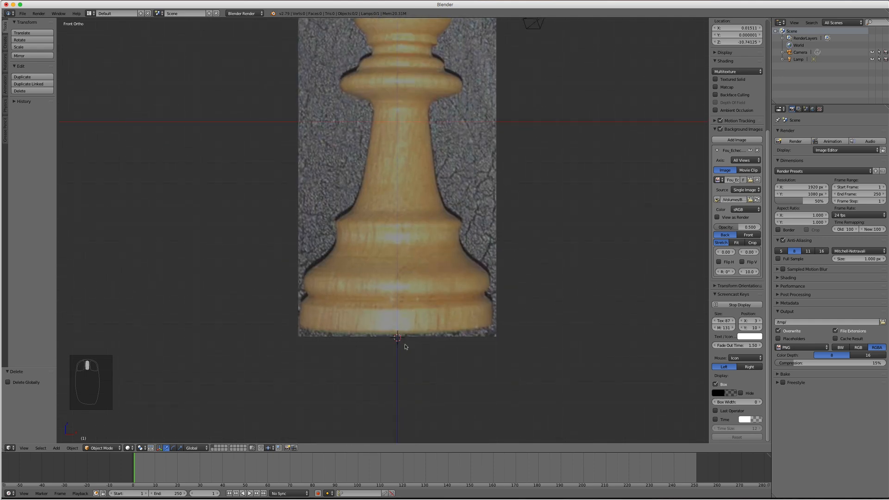
pyautogui.keyDown('shift'); pyautogui.moveTo(409, 318); pyautogui.dragTo(365, 413, button='middle'); pyautogui.keyUp('shift')
pyautogui.scroll(-2, 399, 282)
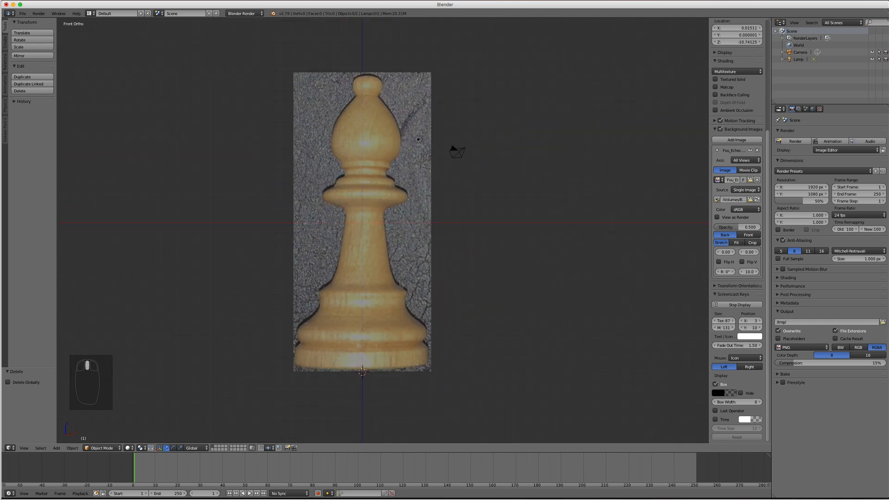
pyautogui.keyDown('shift'); pyautogui.moveTo(401, 293); pyautogui.dragTo(388, 297, button='middle'); pyautogui.keyUp('shift')
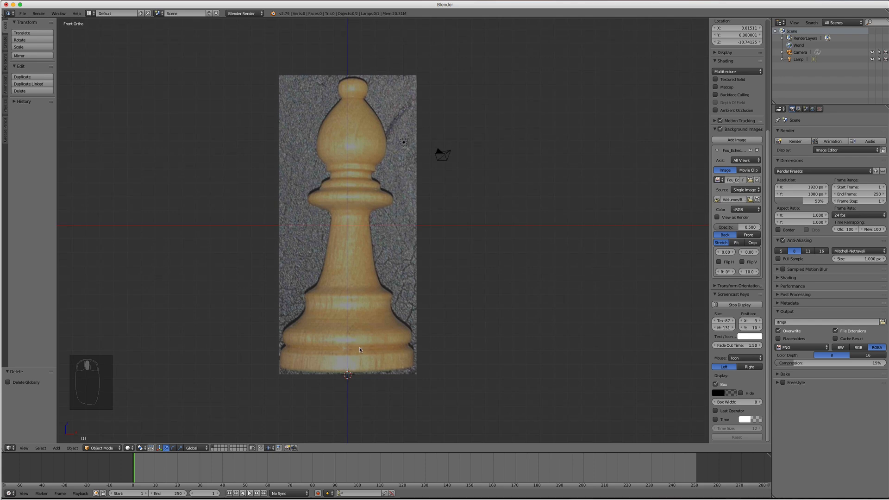
# Step: Add a Bezier curve at the 3D cursor below the bishop's base
pyautogui.hotkey('shift', 'a')
pyautogui.moveTo(361, 350)
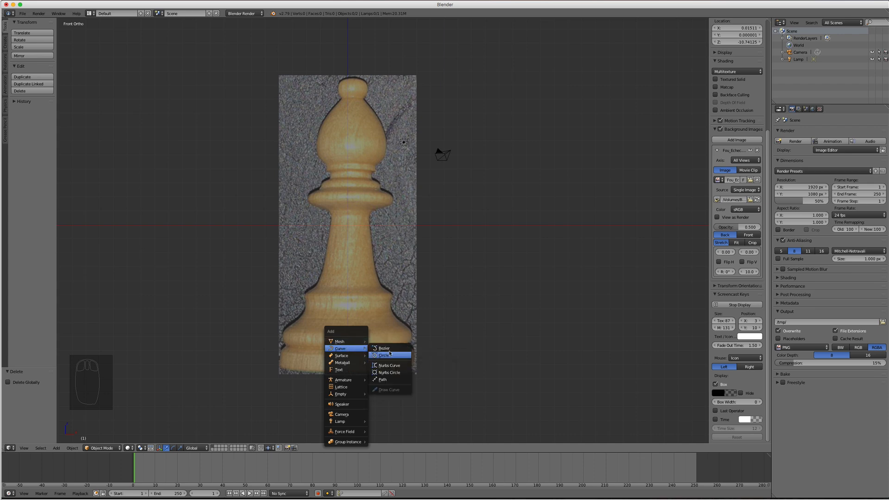
pyautogui.click(382, 349)
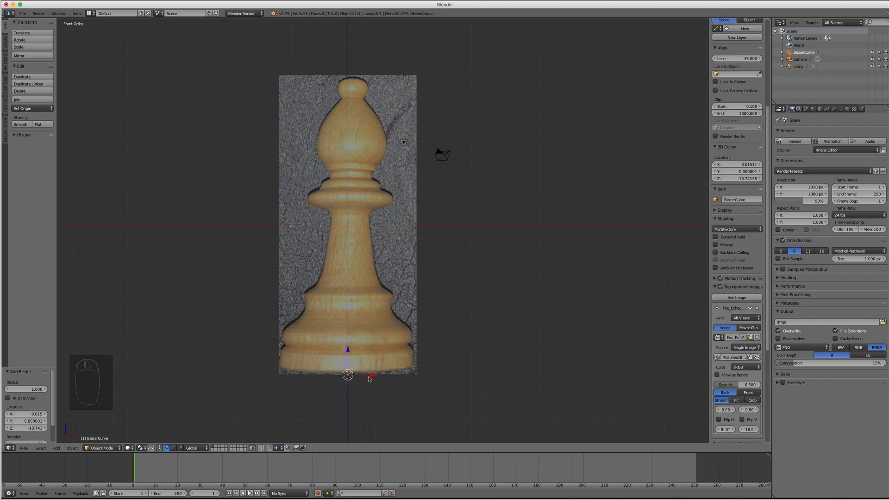
# Step: Rotate the Bezier curve 90 degrees around the X axis so it lies in the front view plane
pyautogui.scroll(3, 414, 366)
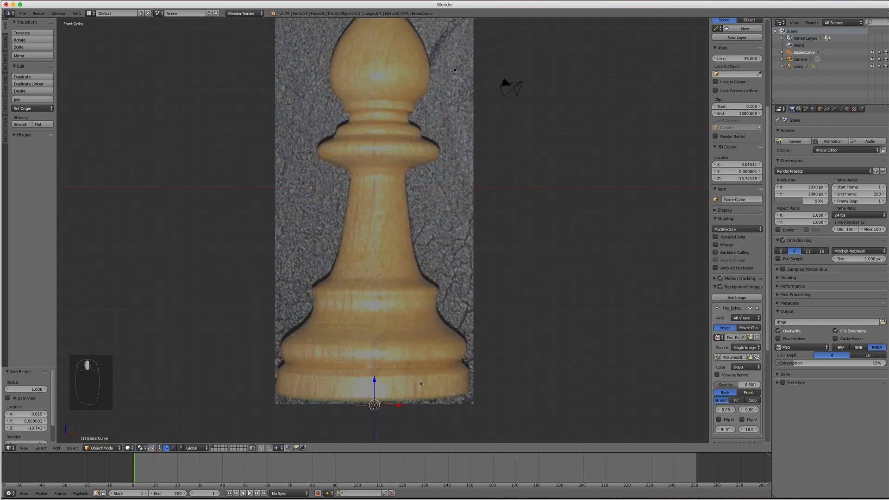
pyautogui.scroll(3, 420, 381)
pyautogui.keyDown('shift'); pyautogui.moveTo(488, 353); pyautogui.dragTo(442, 345, button='middle'); pyautogui.keyUp('shift')
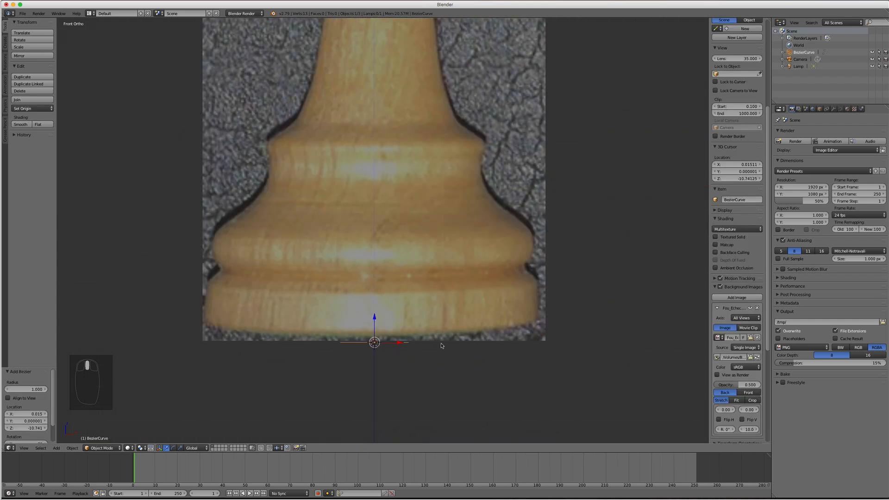
pyautogui.press('r')
pyautogui.press('x')
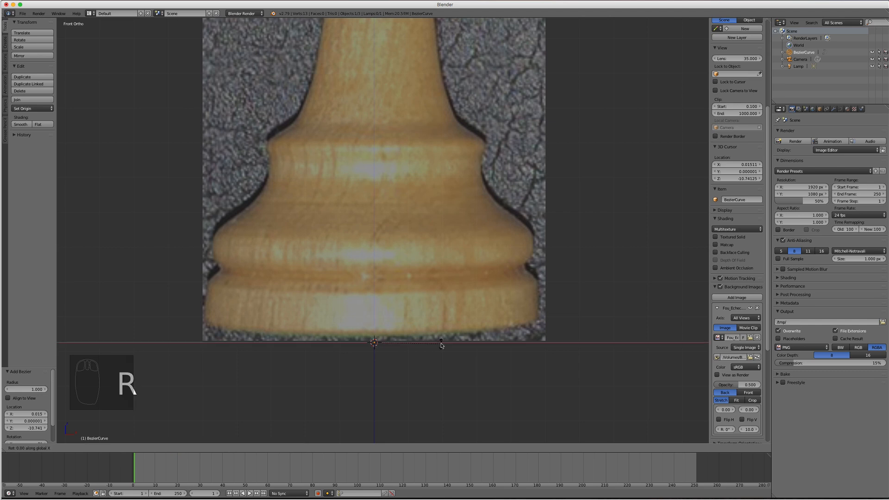
pyautogui.press('9')
pyautogui.press('0')
pyautogui.press('Return')
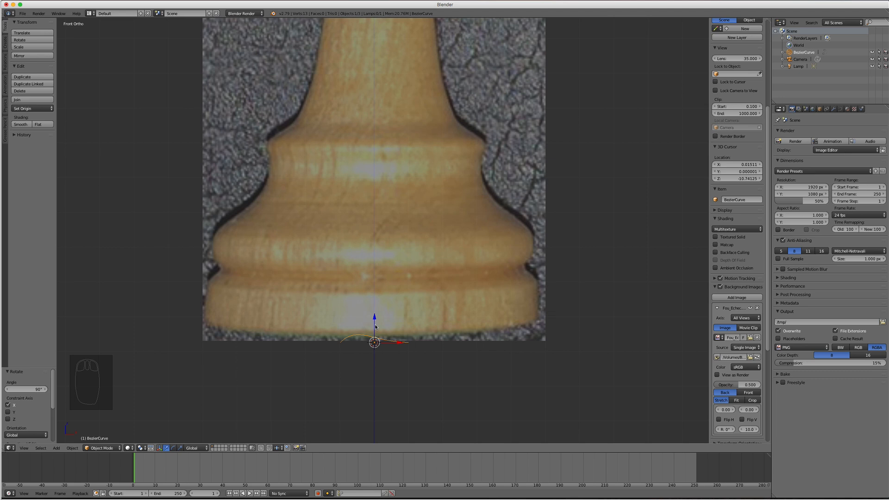
# Step: Enter Edit Mode on the Bezier curve and nudge its left control point slightly, by about -0.008 in X and -0.025 in Z
pyautogui.press('Tab')
pyautogui.scroll(1, 376, 327)
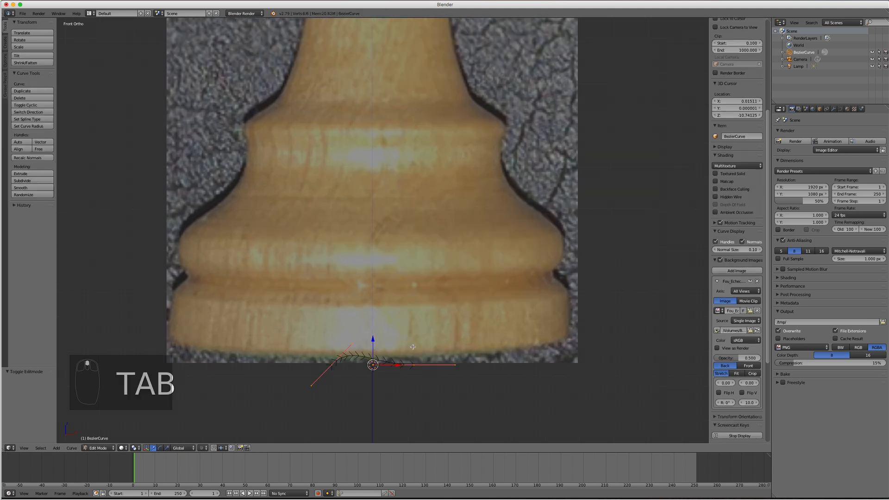
pyautogui.rightClick(332, 366)
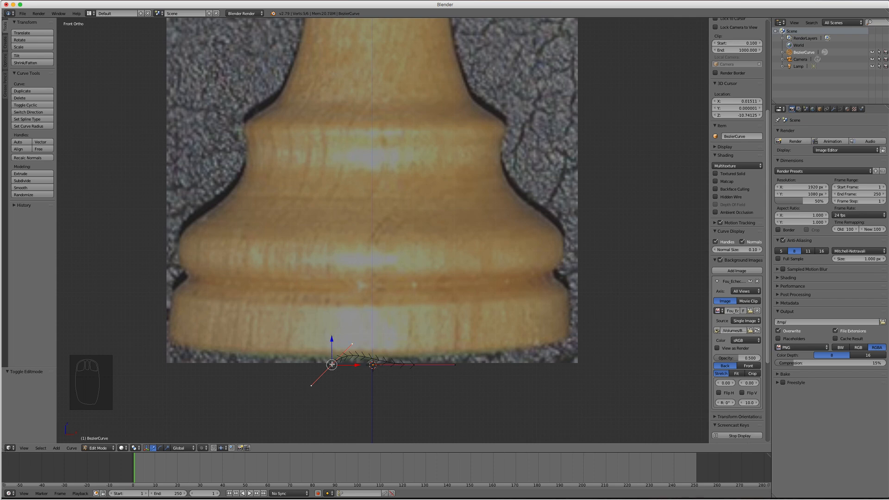
pyautogui.press('g')
pyautogui.click(331, 366)
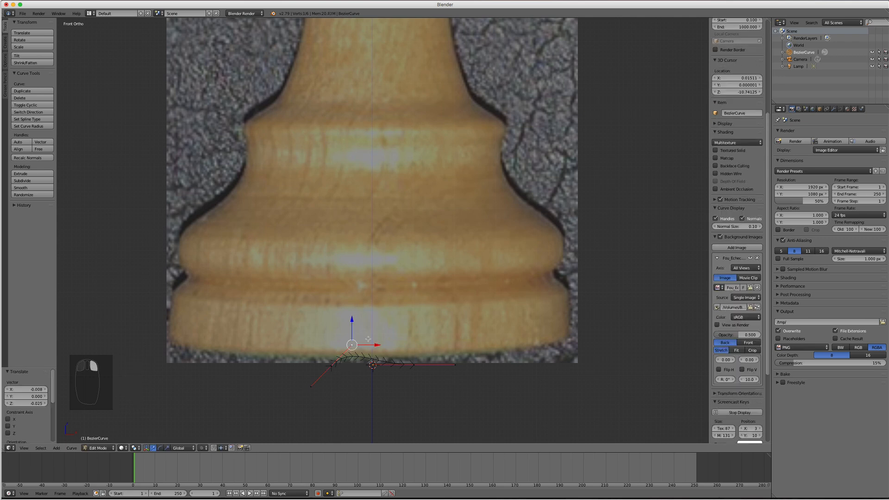
# Step: Reshape the curve by moving the upper and lower handles of its left control point away from the point
pyautogui.press('g')
pyautogui.click(354, 315)
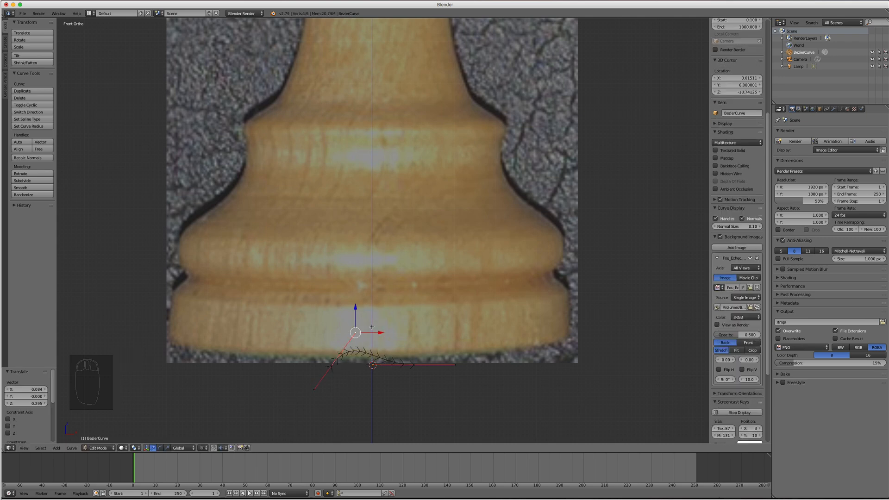
pyautogui.rightClick(315, 389)
pyautogui.press('g')
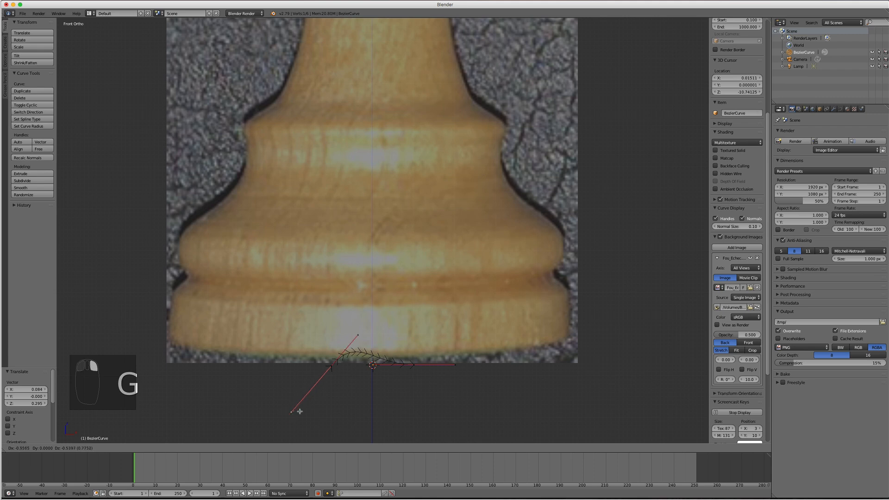
pyautogui.click(297, 400)
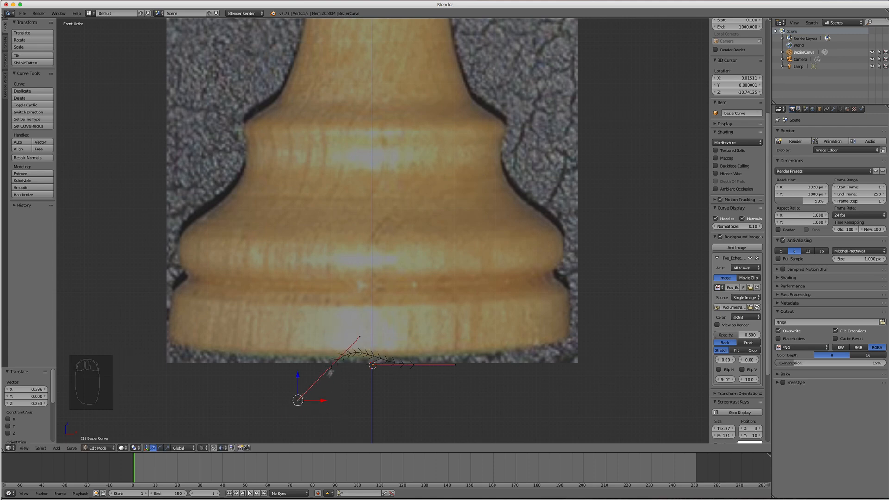
pyautogui.rightClick(360, 337)
pyautogui.press('g')
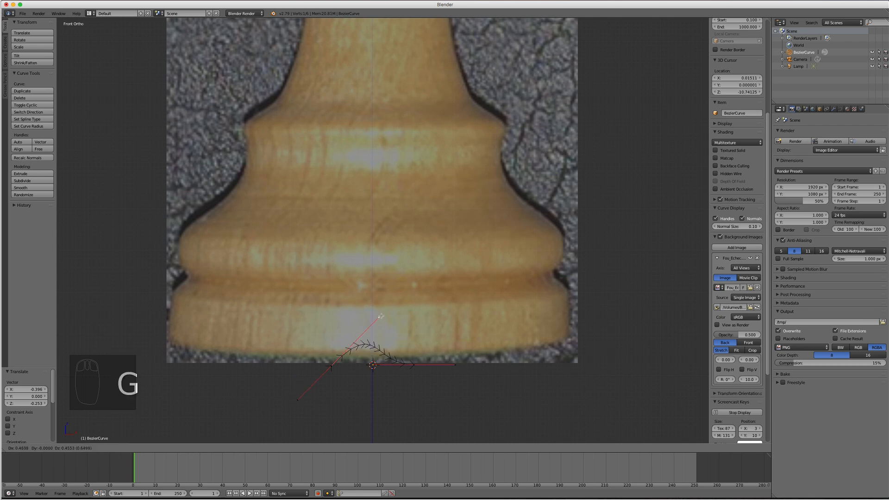
pyautogui.click(362, 327)
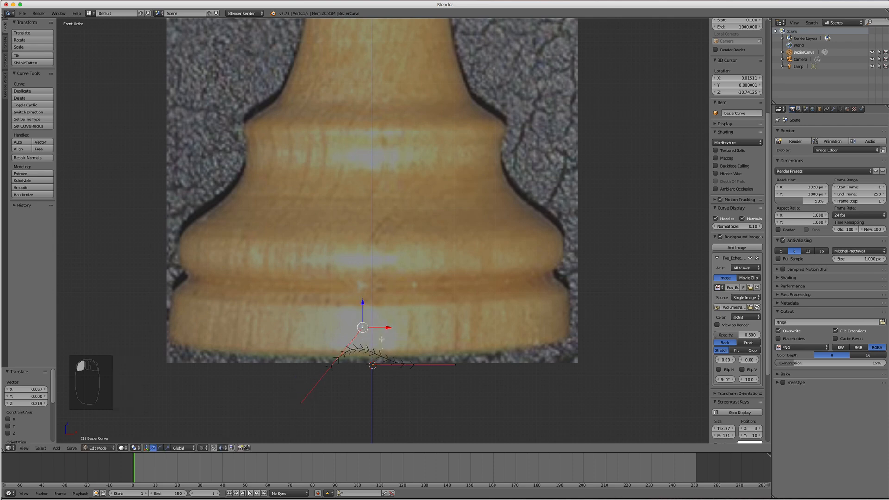
# Step: Lower the left control point's upper handle along the Z axis by about 0.88 to flatten the curve
pyautogui.rightClick(362, 302)
pyautogui.press('g')
pyautogui.press('z')
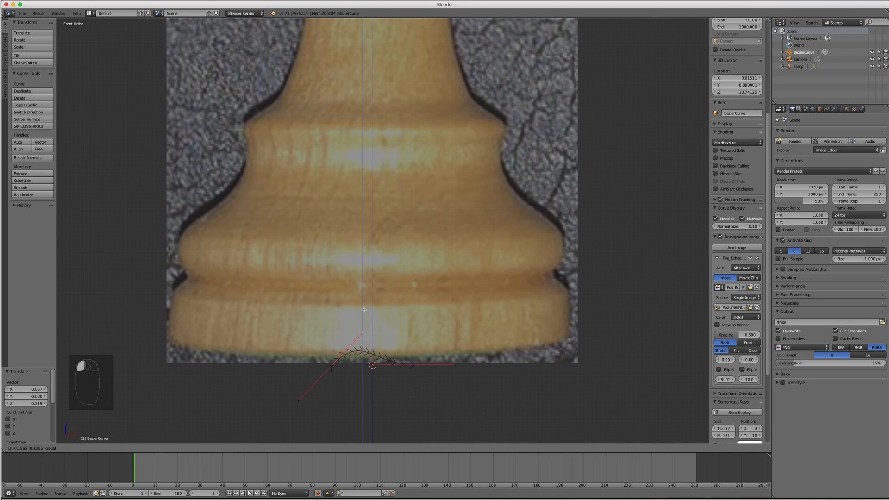
pyautogui.click(367, 341)
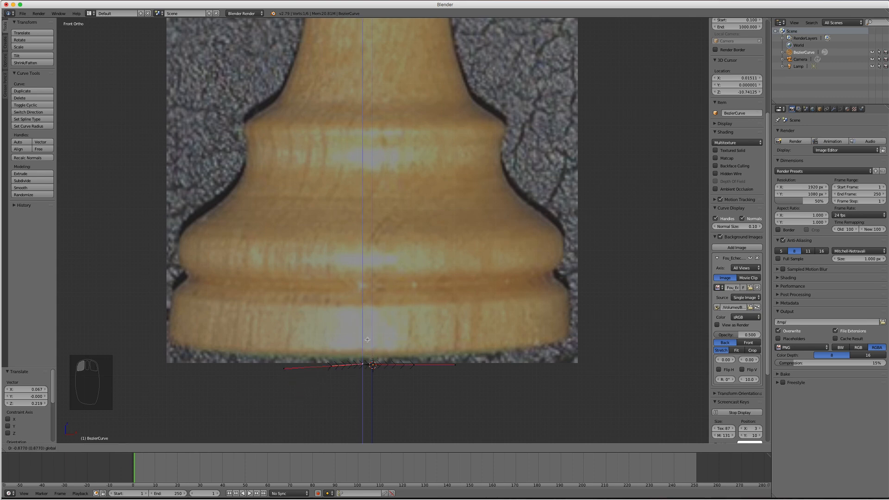
# Step: Move the curve's right control point by about 2.29 in X and 0.35 in Z, onto the base's lower edge
pyautogui.rightClick(414, 365)
pyautogui.press('g')
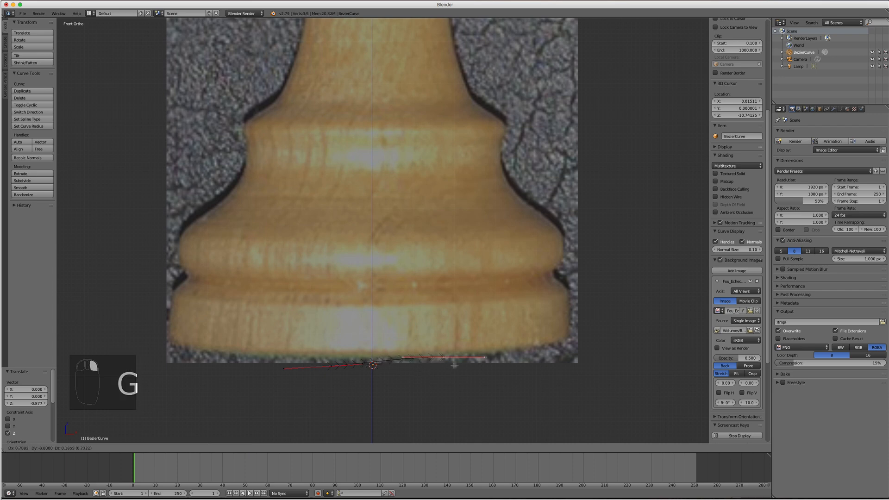
pyautogui.click(514, 359)
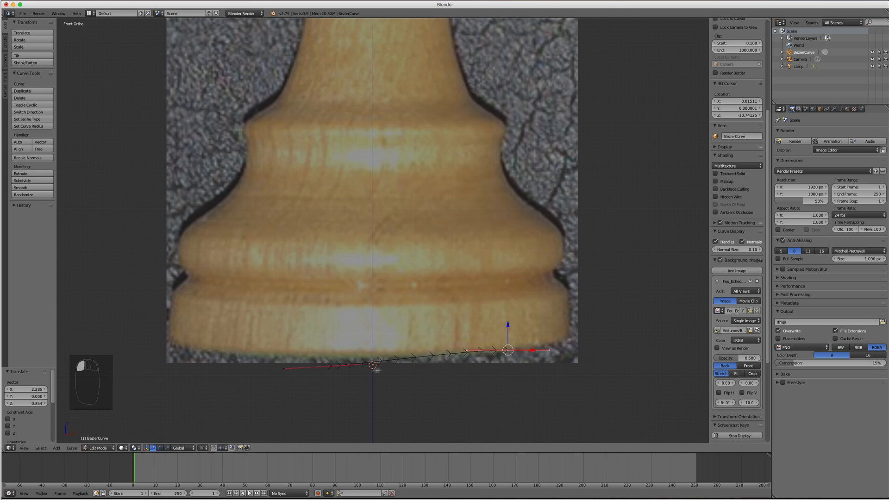
# Step: Shorten the left control point's outer handle and move the whole point onto the piece's centre line at the base's underside
pyautogui.rightClick(332, 363)
pyautogui.press('g')
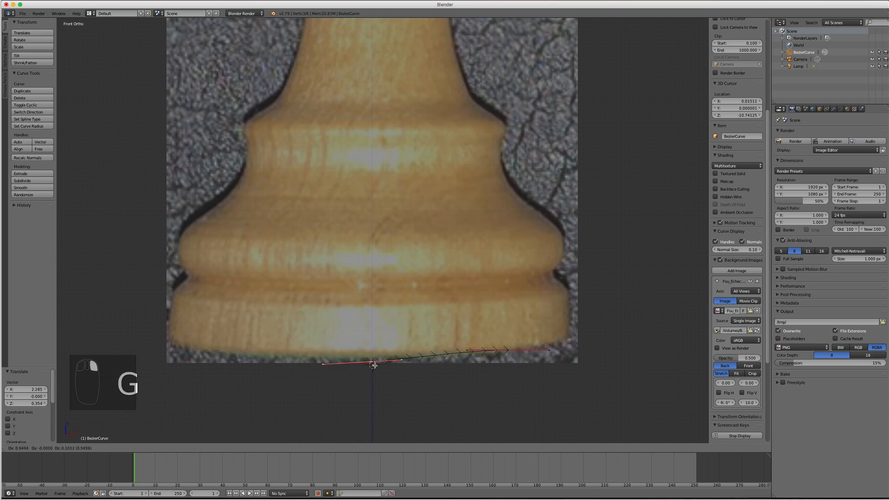
pyautogui.click(383, 363)
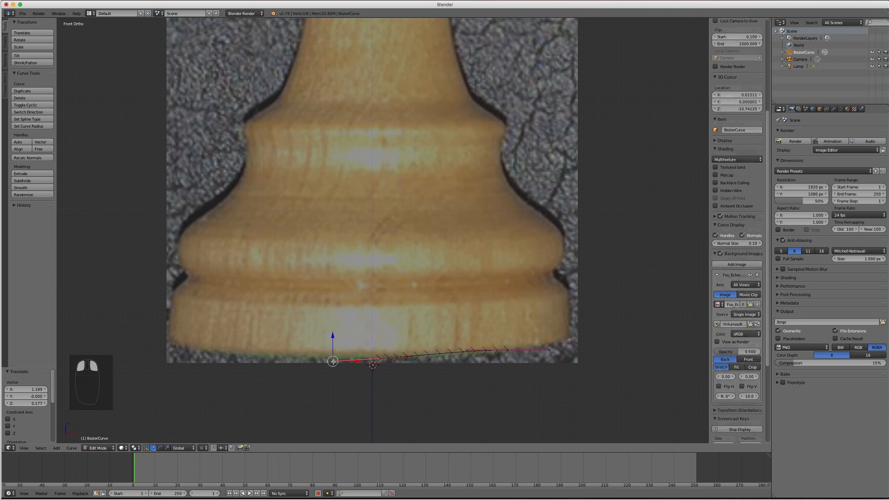
pyautogui.press('g')
pyautogui.click(378, 362)
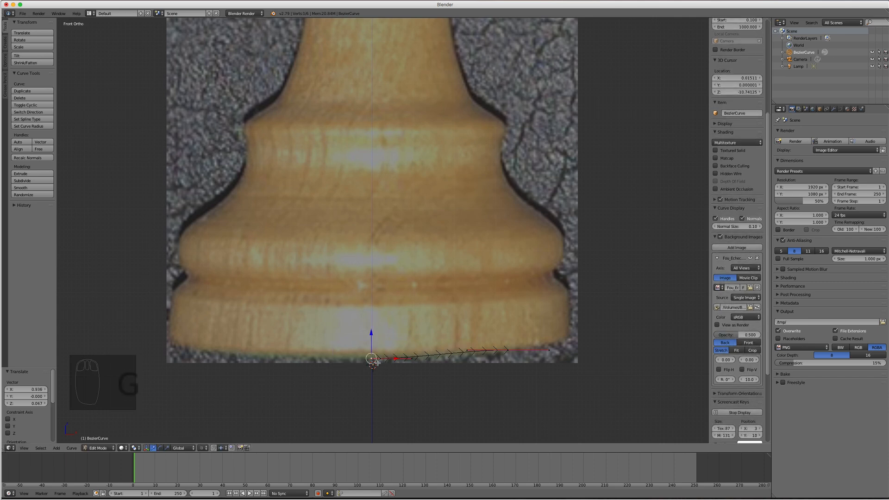
pyautogui.press('g')
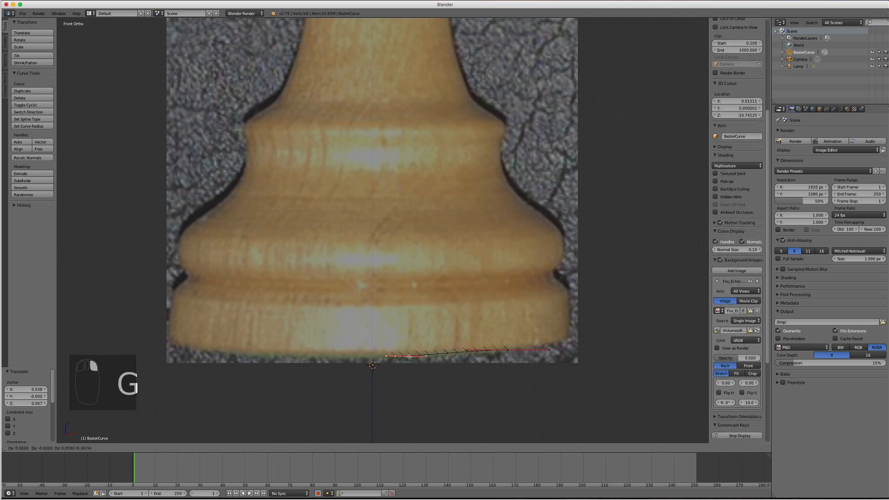
pyautogui.click(384, 358)
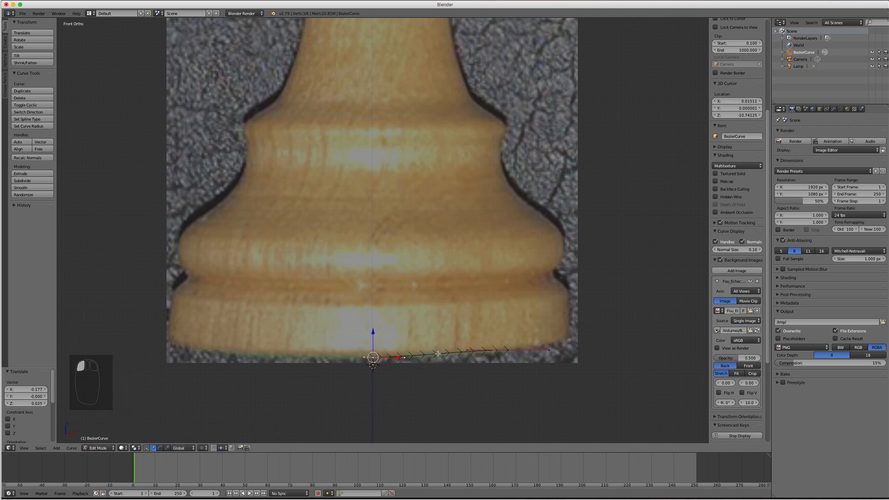
# Step: Shorten the right control point's outer handle, and extrude the point about 1.45 in X and 0.23 in Z to the base's lower right corner
pyautogui.rightClick(545, 350)
pyautogui.press('g')
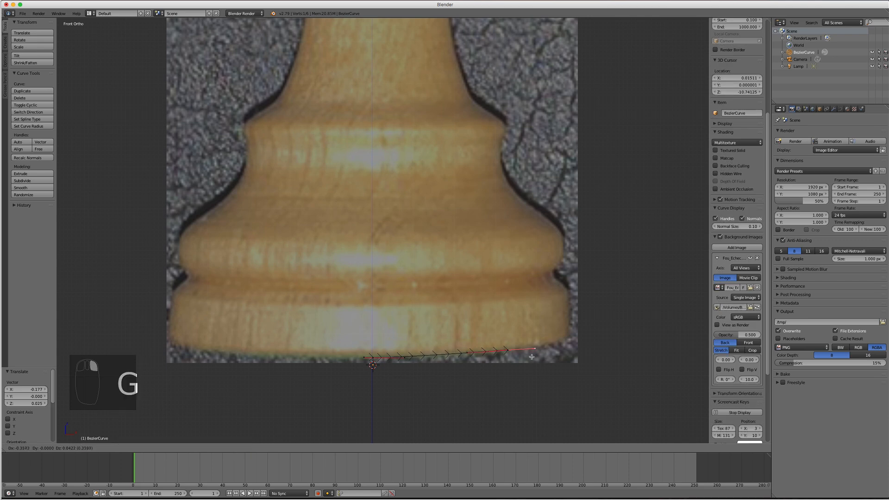
pyautogui.click(521, 356)
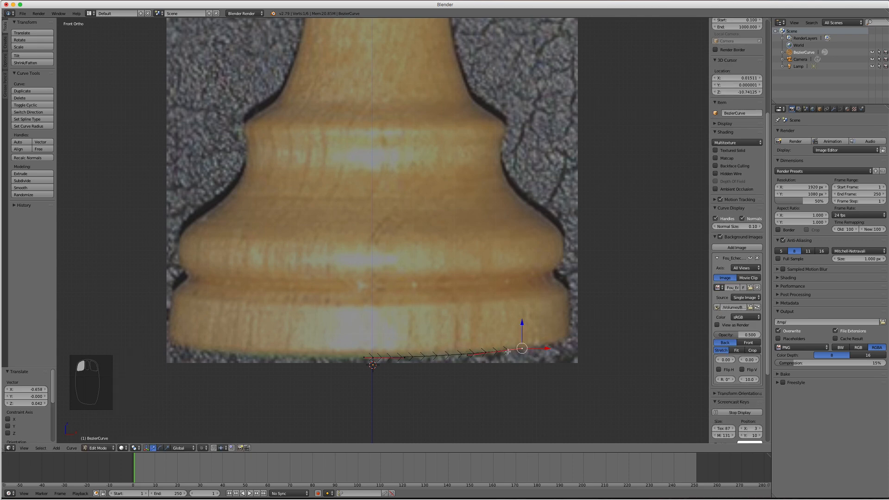
pyautogui.rightClick(508, 351)
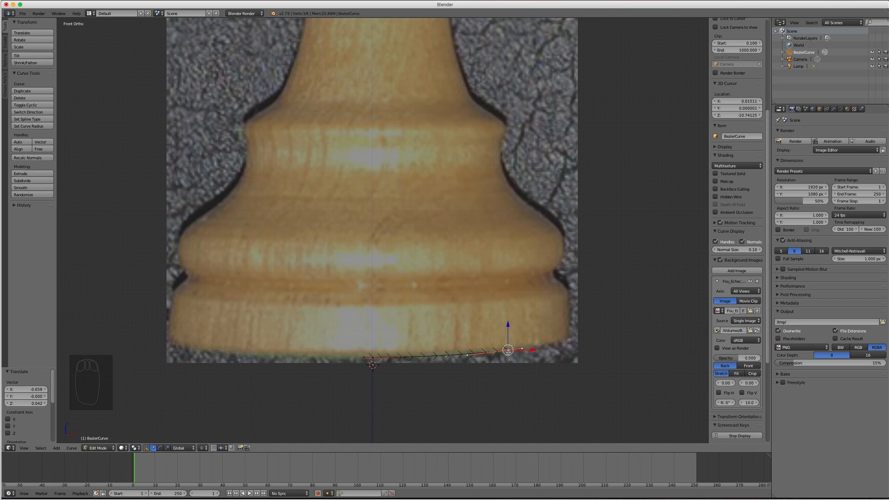
pyautogui.press('e')
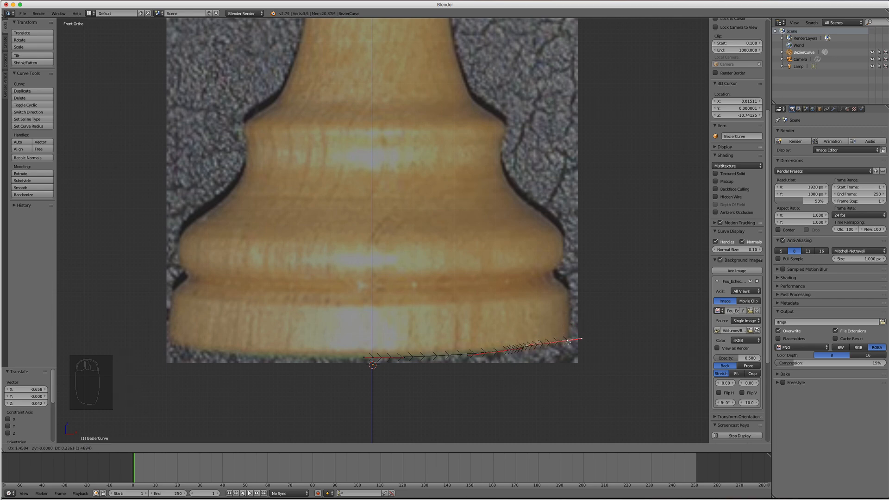
pyautogui.click(568, 342)
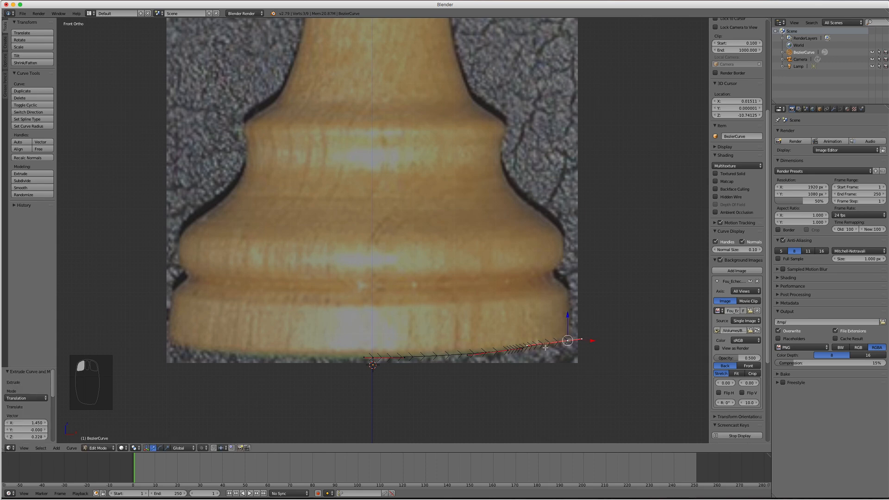
# Step: Set the handle type of all the curve's control points to Aligned
pyautogui.press('a')
pyautogui.press('a')
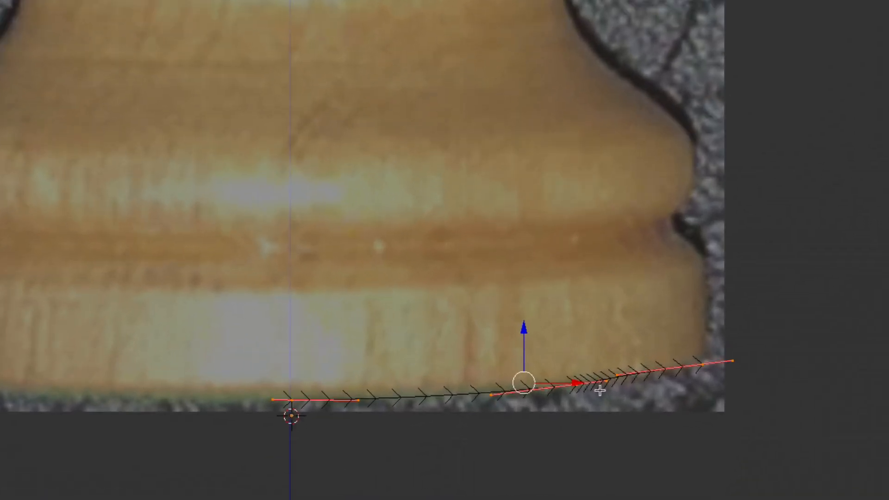
pyautogui.press('v')
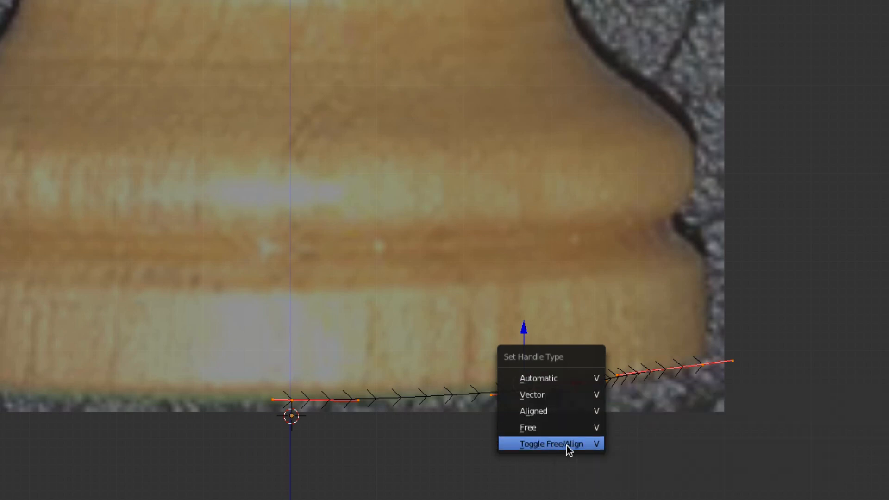
pyautogui.click(551, 410)
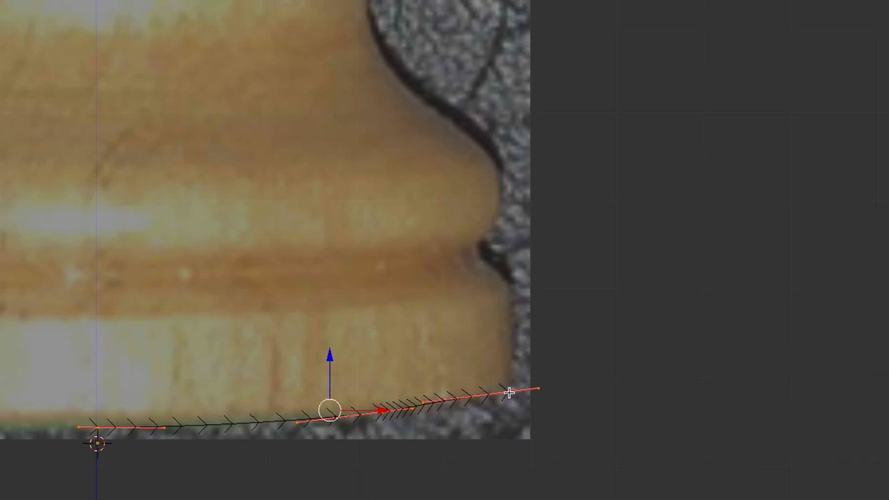
# Step: Extrude the curve's end point up the base's right outline, placing points at the rim's upper edge, the groove, the waist and the upper ridge
pyautogui.rightClick(509, 393)
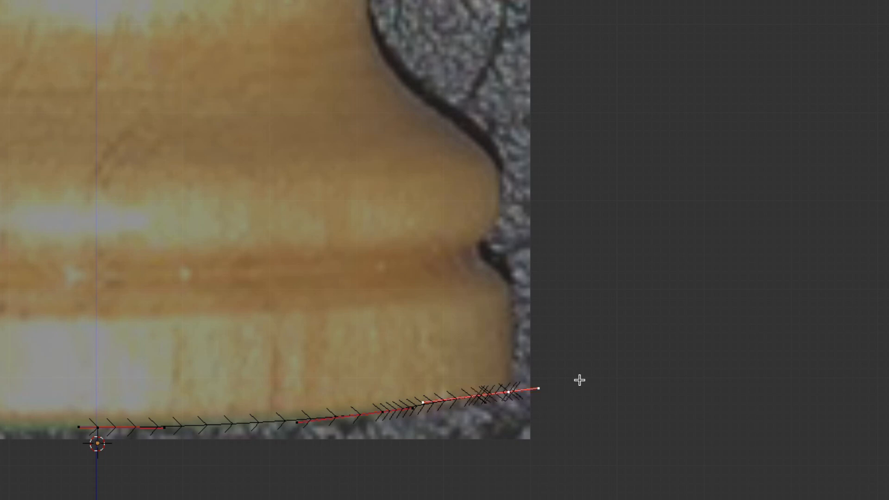
pyautogui.press('e')
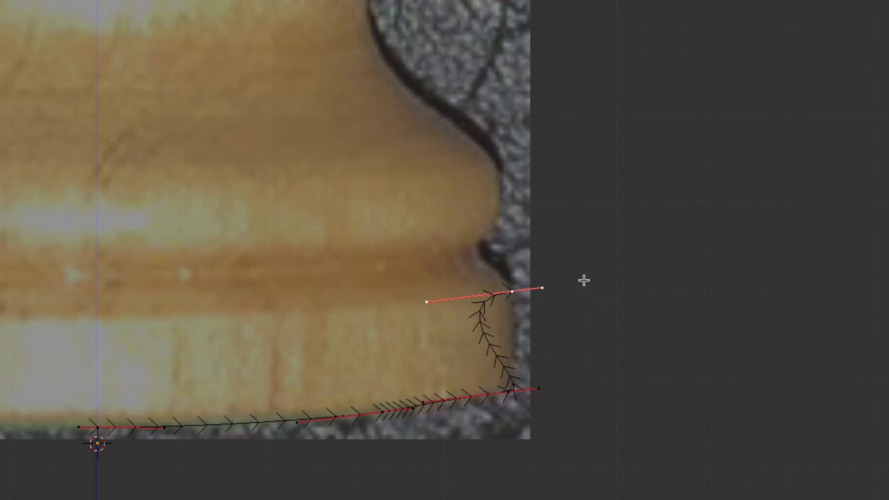
pyautogui.click(583, 280)
pyautogui.press('e')
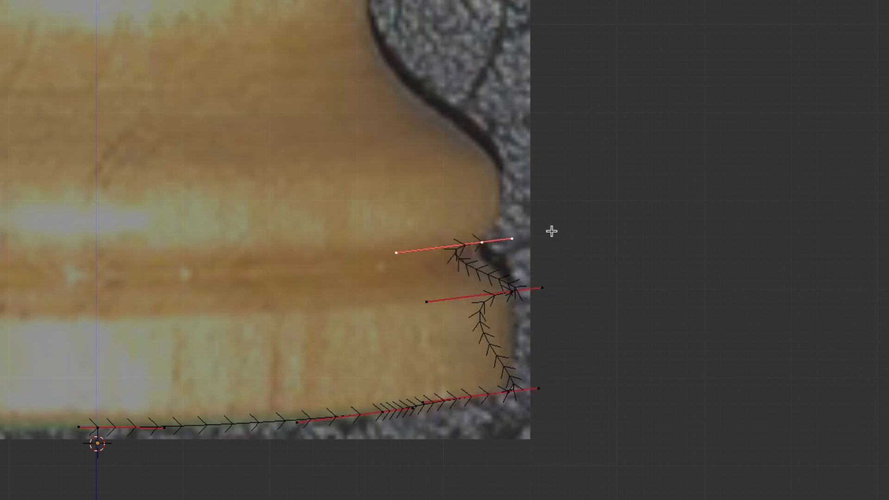
pyautogui.click(551, 228)
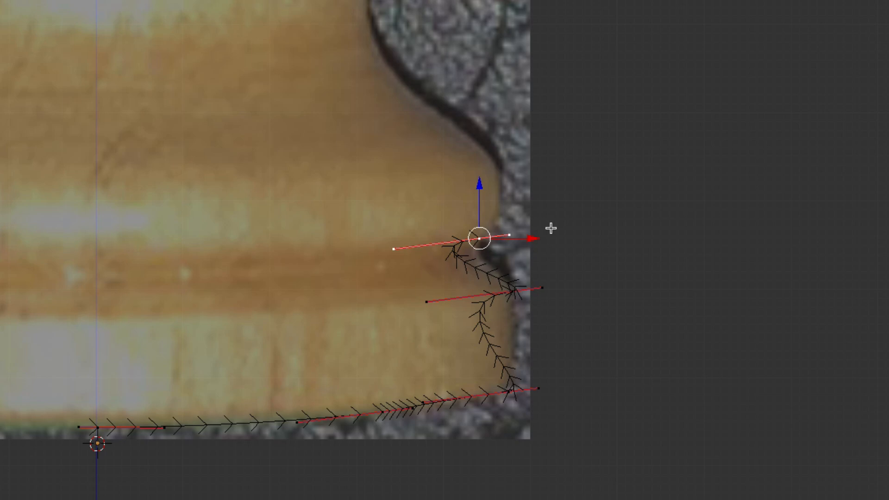
pyautogui.press('e')
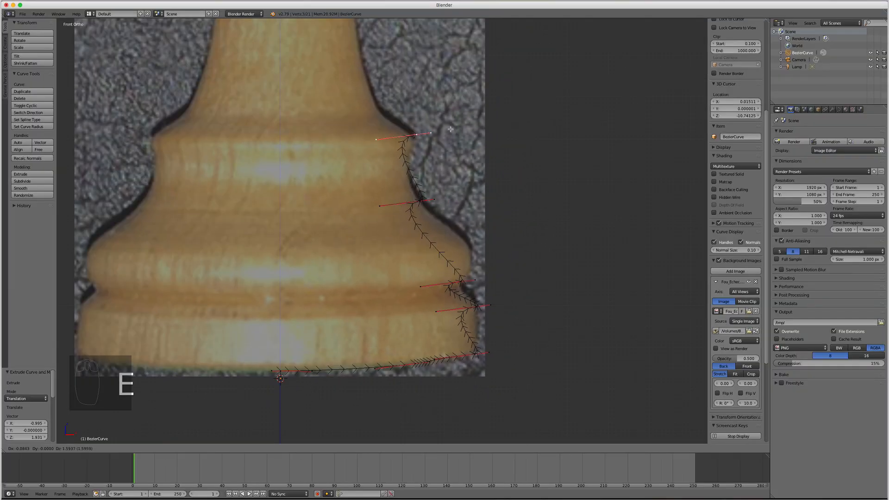
pyautogui.click(447, 131)
# Step: Continue extruding the curve up the stem's right edge, placing points at mid-stem, the stem's top and the wide collar's outer edge
pyautogui.keyDown('shift'); pyautogui.moveTo(512, 151); pyautogui.dragTo(565, 321, button='middle'); pyautogui.keyUp('shift')
pyautogui.press('e')
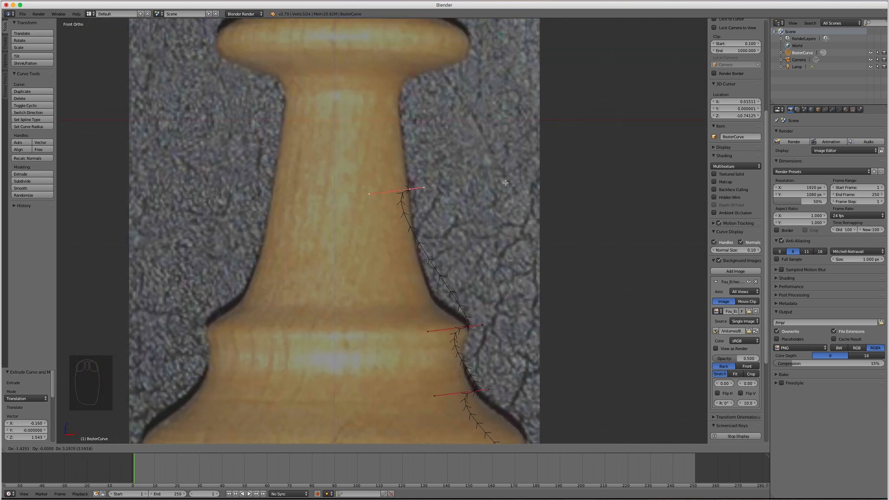
pyautogui.click(505, 183)
pyautogui.press('e')
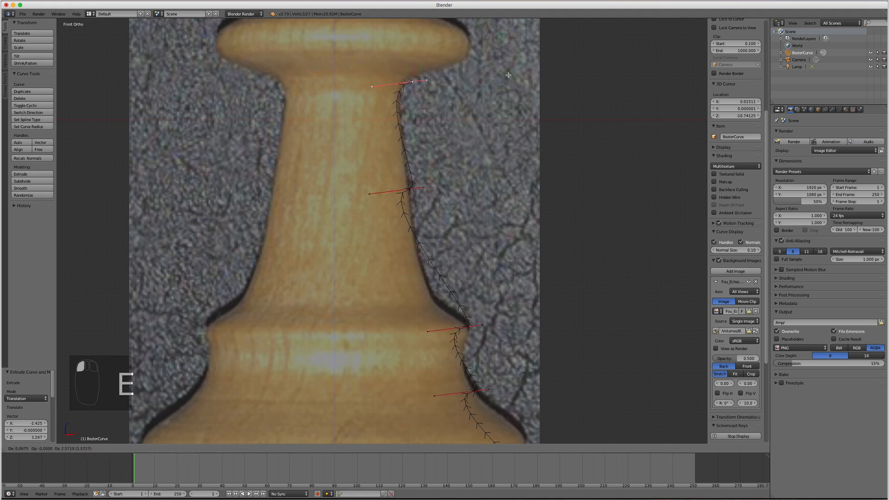
pyautogui.click(504, 72)
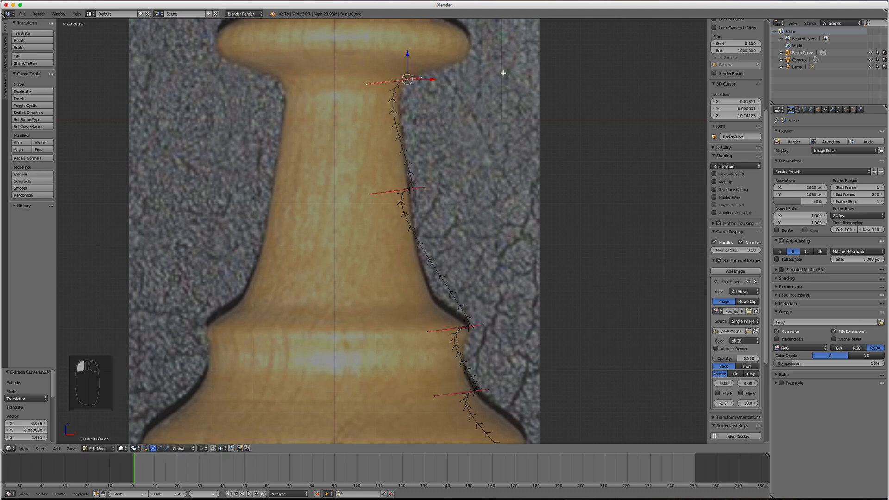
pyautogui.click(566, 47)
# Step: Extrude further points along the right edge of the collar's stepped rings and the neck, up to the underside of the bishop's head
pyautogui.keyDown('shift'); pyautogui.moveTo(560, 82); pyautogui.dragTo(601, 287, button='middle'); pyautogui.keyUp('shift')
pyautogui.press('e')
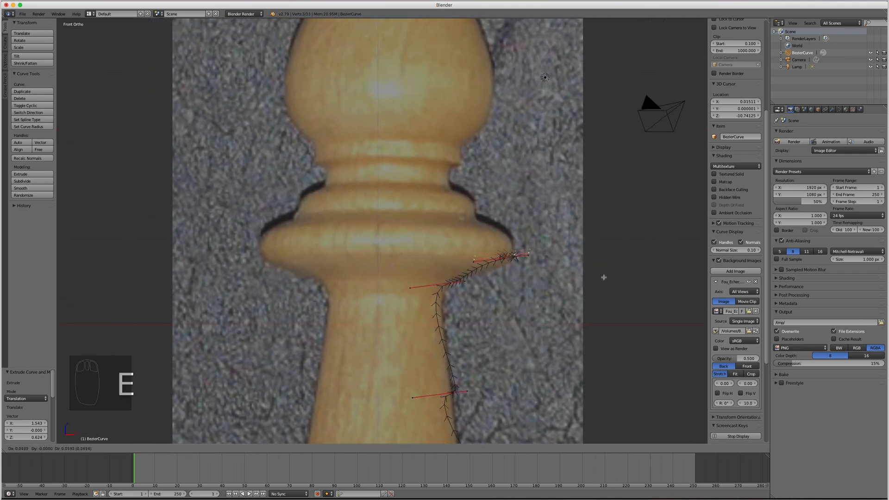
pyautogui.click(574, 251)
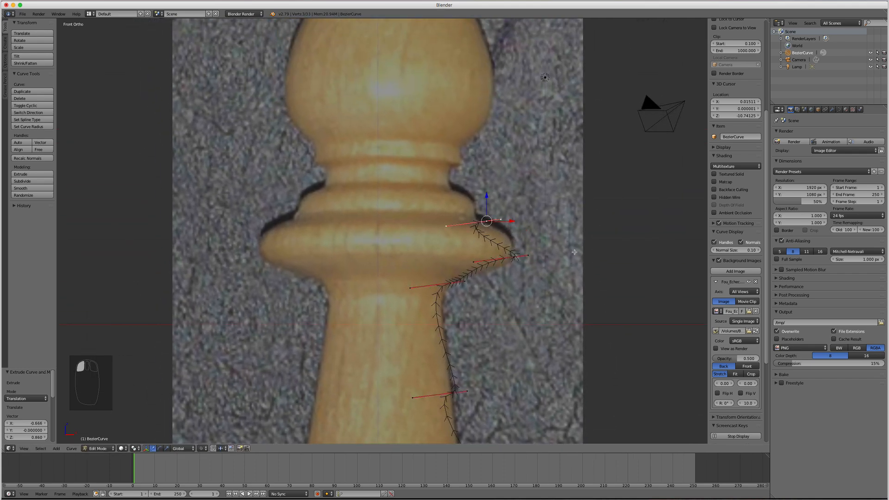
pyautogui.press('e')
pyautogui.click(539, 213)
pyautogui.press('e')
pyautogui.click(543, 194)
pyautogui.press('e')
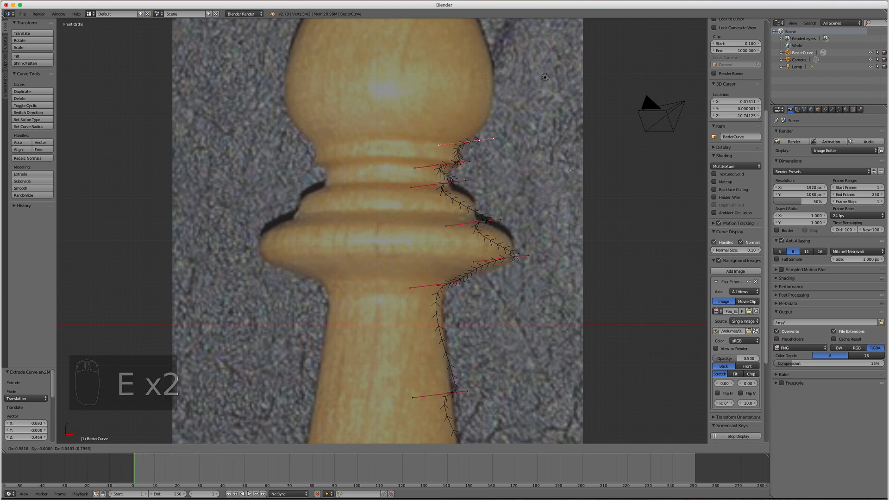
pyautogui.click(573, 163)
# Step: Extrude points up the right side of the bishop's head, around the small ball, and to the ball's top near the centre line
pyautogui.press('e')
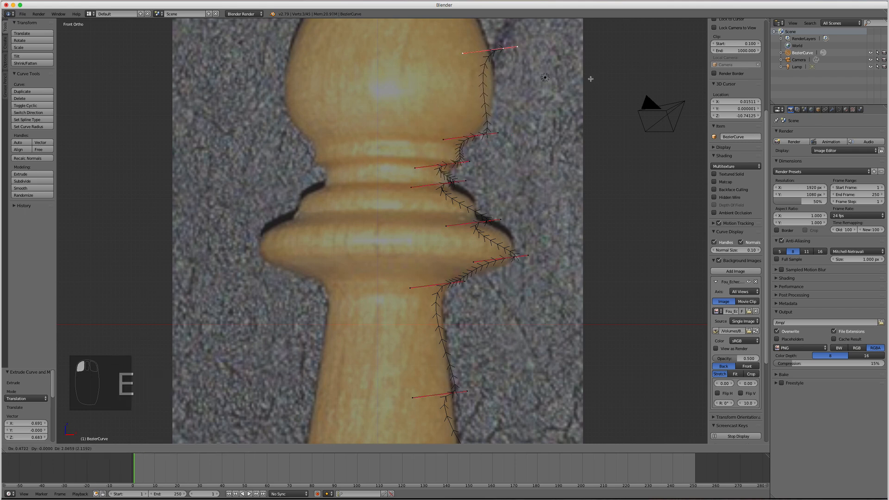
pyautogui.click(578, 72)
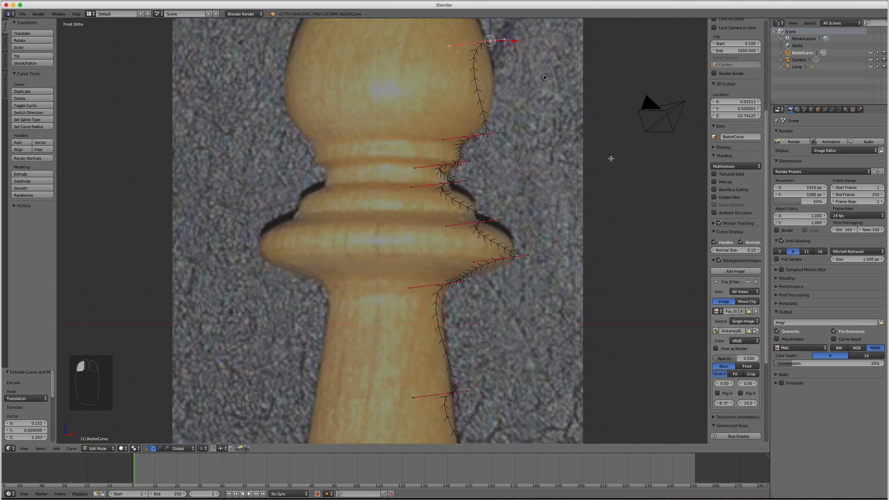
pyautogui.keyDown('shift'); pyautogui.moveTo(611, 159); pyautogui.dragTo(641, 317, button='middle'); pyautogui.keyUp('shift')
pyautogui.press('e')
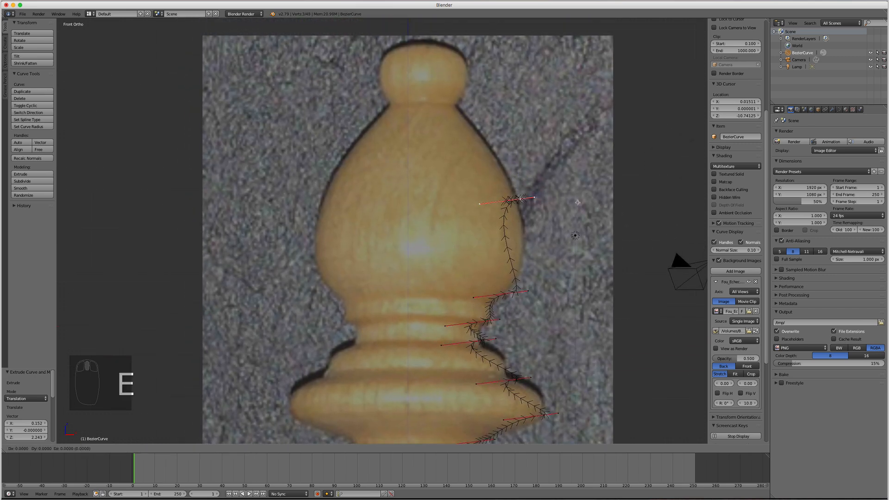
pyautogui.click(515, 108)
pyautogui.press('e')
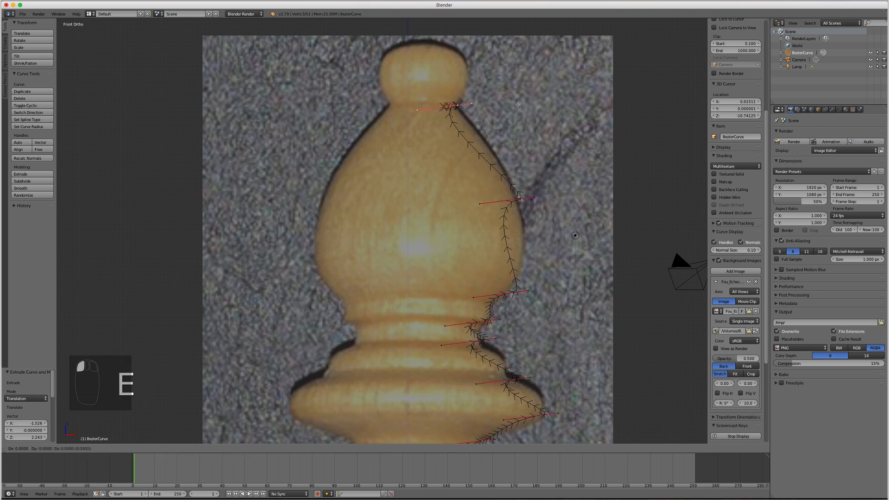
pyautogui.click(533, 66)
pyautogui.keyDown('shift'); pyautogui.moveTo(537, 78); pyautogui.dragTo(564, 181, button='middle'); pyautogui.keyUp('shift')
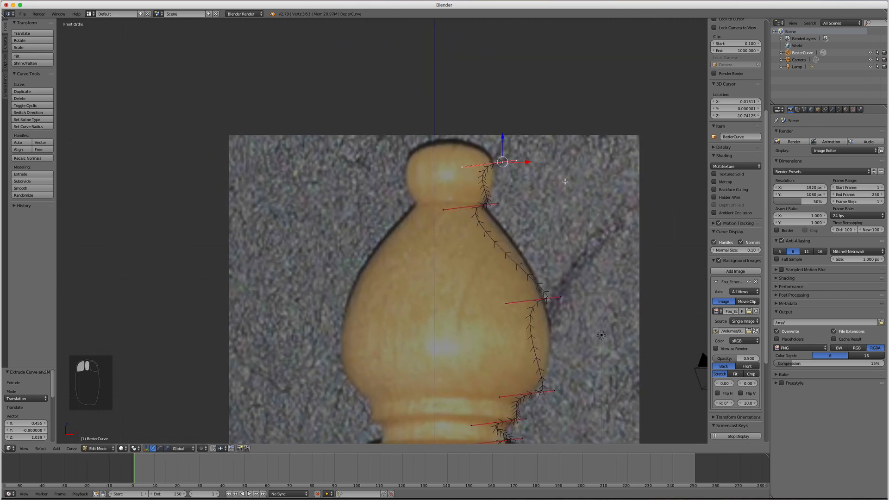
pyautogui.press('e')
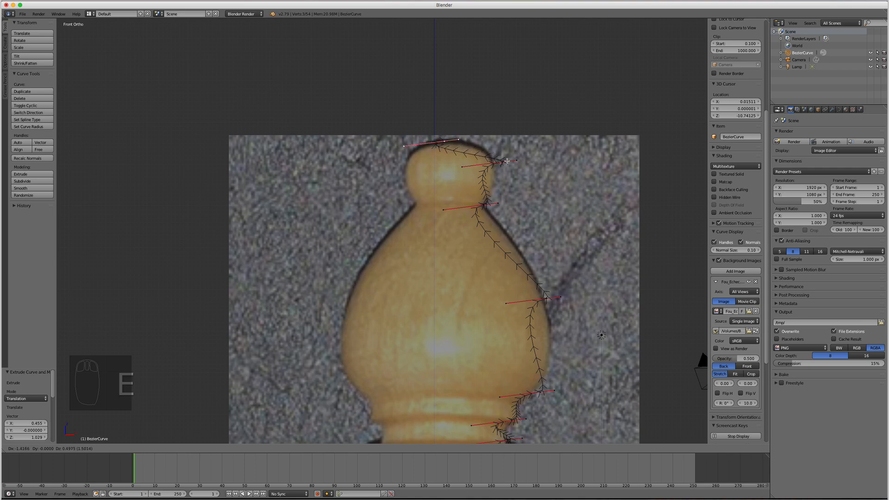
pyautogui.click(505, 162)
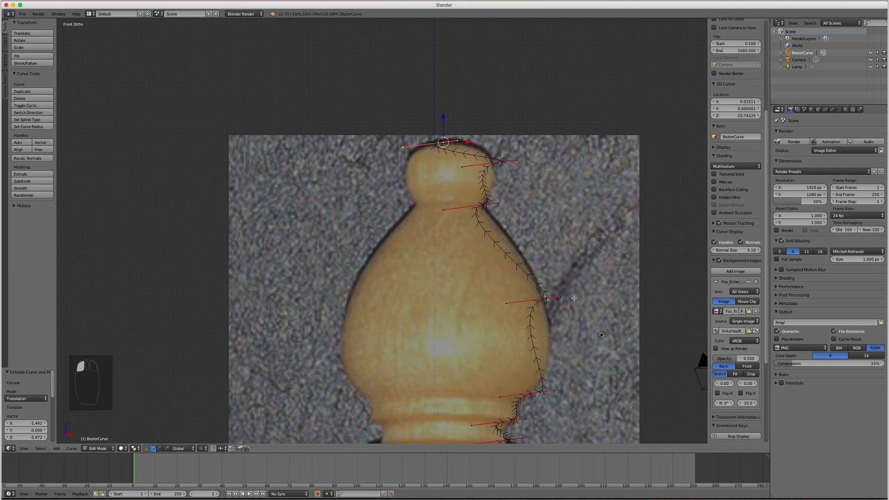
# Step: Move the inner handle of the base rim's upper-edge point downward so the curve follows the rim's nearly vertical side
pyautogui.keyDown('shift'); pyautogui.moveTo(574, 298); pyautogui.dragTo(534, 20, button='middle'); pyautogui.keyUp('shift')
pyautogui.keyDown('shift'); pyautogui.moveTo(523, 421); pyautogui.dragTo(537, 236, button='middle'); pyautogui.keyUp('shift')
pyautogui.keyDown('shift'); pyautogui.moveTo(537, 438); pyautogui.dragTo(414, 220, button='middle'); pyautogui.keyUp('shift')
pyautogui.scroll(4, 510, 293)
pyautogui.keyDown('shift'); pyautogui.moveTo(535, 314); pyautogui.dragTo(410, 301, button='middle'); pyautogui.keyUp('shift')
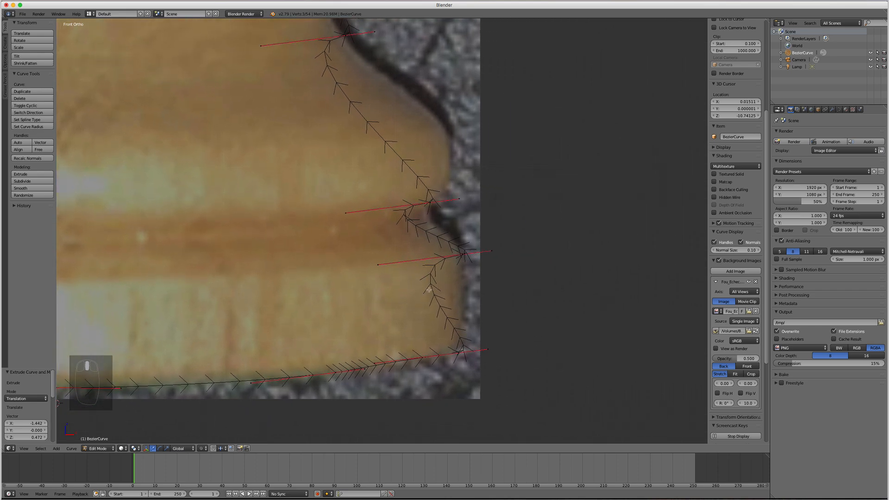
pyautogui.click(491, 252)
pyautogui.click(378, 264)
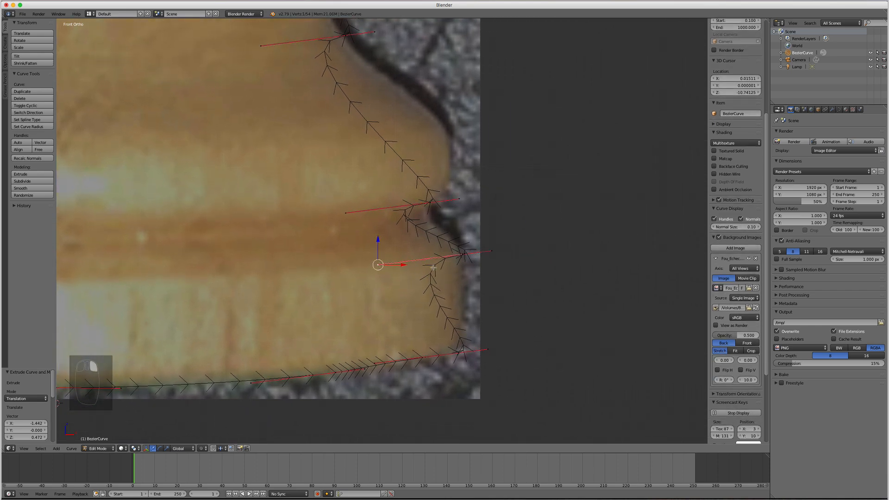
pyautogui.click(462, 254)
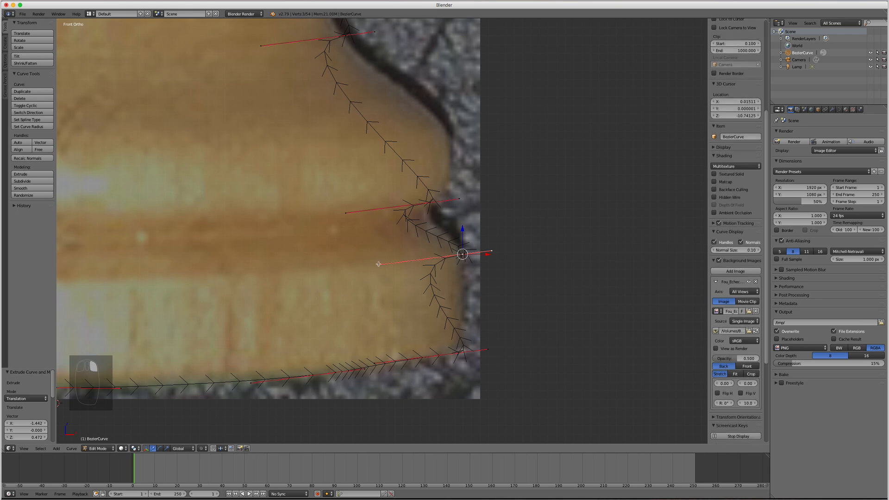
pyautogui.rightClick(379, 264)
pyautogui.press('g')
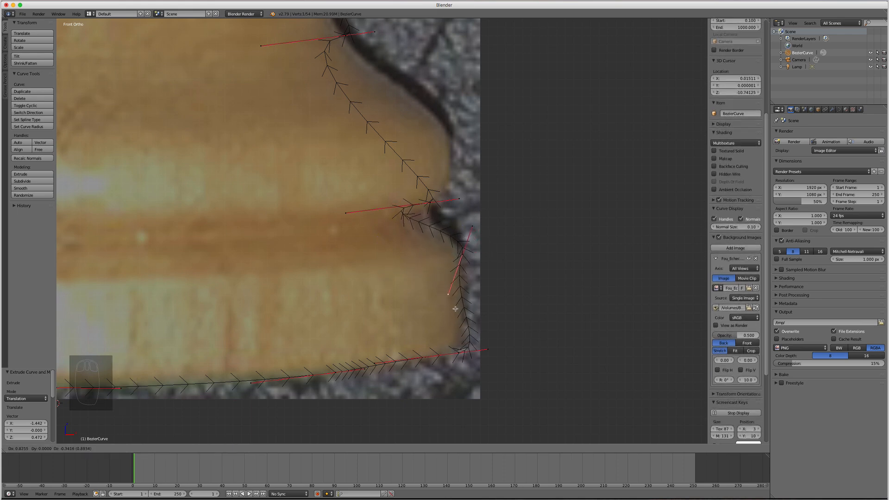
pyautogui.click(455, 307)
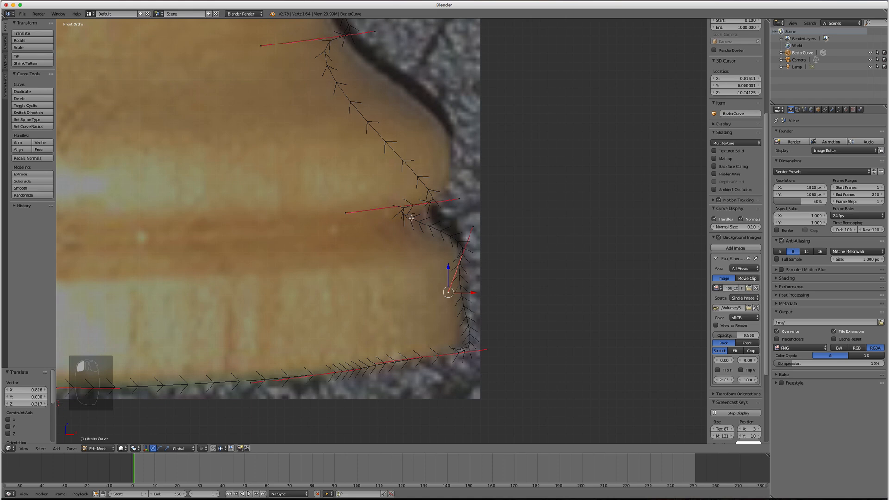
# Step: Move the groove point up to the outer bulge above it and swing its inner handle down toward the groove
pyautogui.rightClick(426, 204)
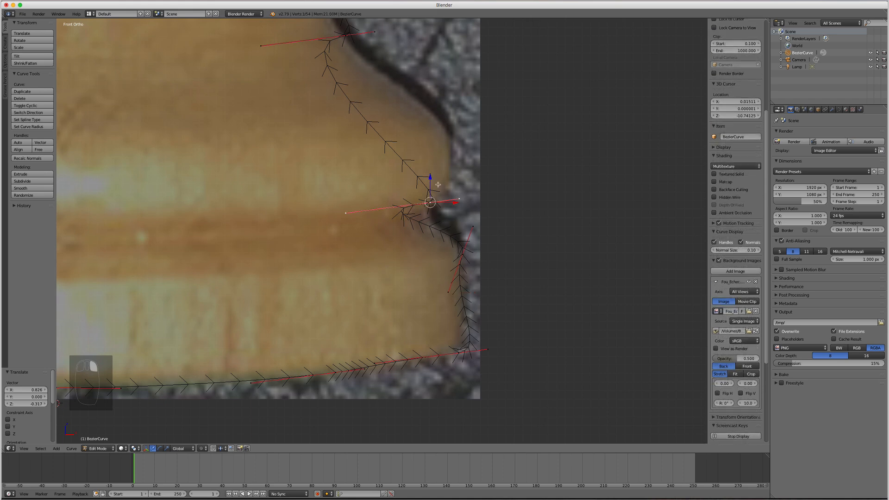
pyautogui.press('g')
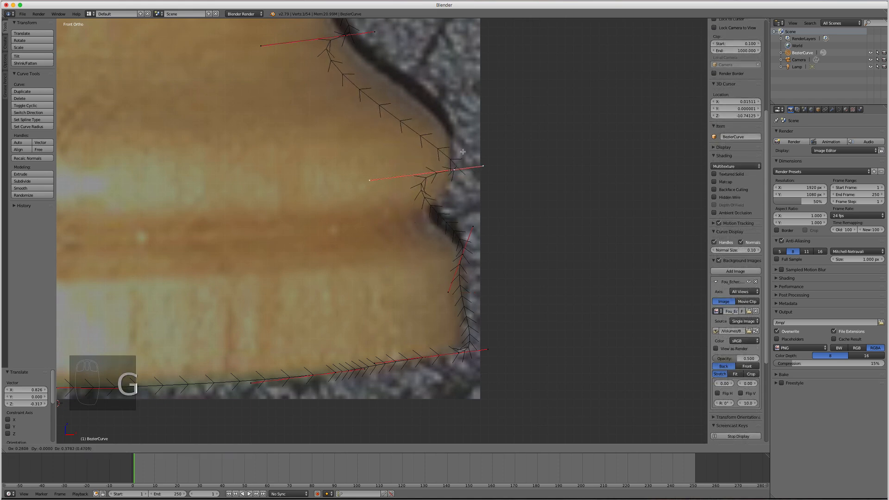
pyautogui.click(463, 127)
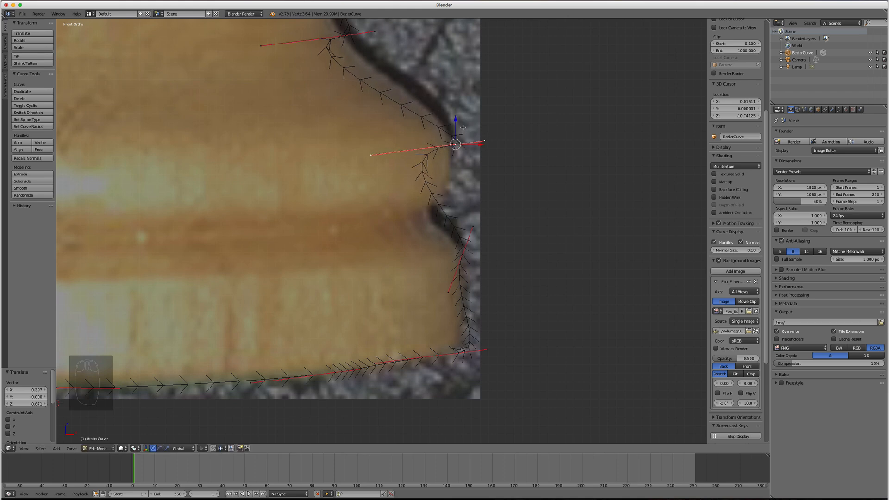
pyautogui.rightClick(373, 155)
pyautogui.press('g')
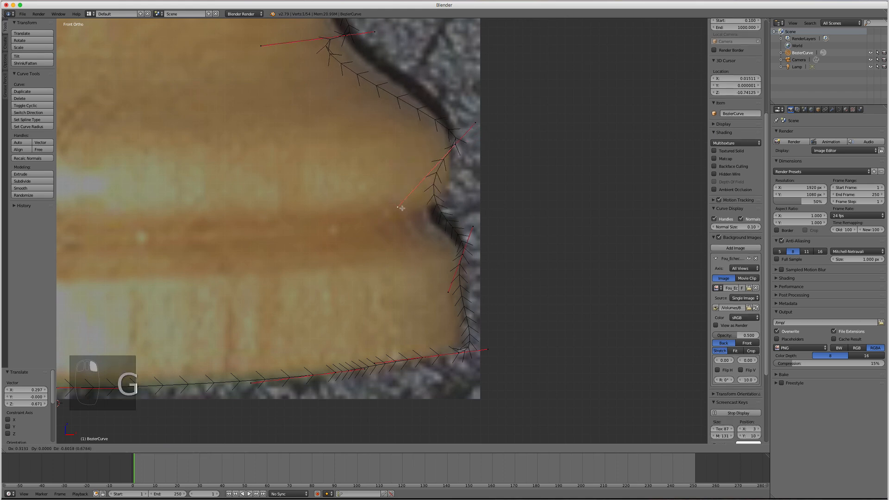
pyautogui.click(426, 202)
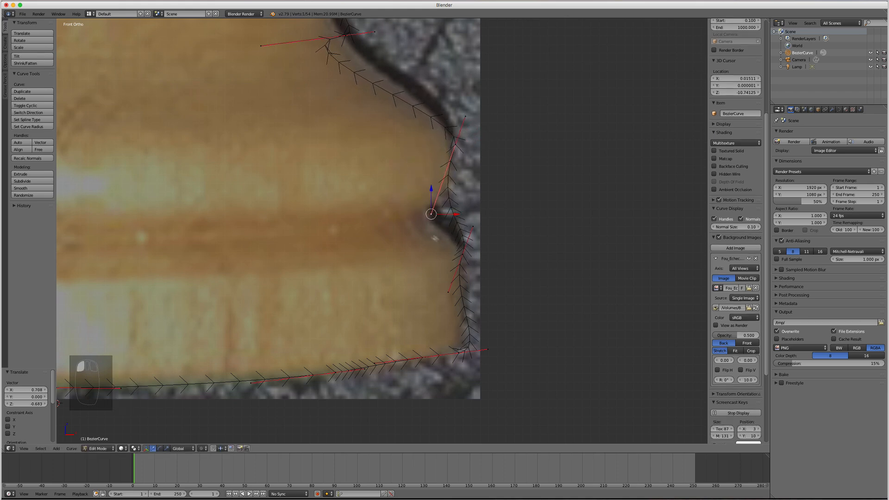
# Step: Subdivide the segment between the rim and bulge points, and move the new middle point about 0.27 inward along X into the groove
pyautogui.rightClick(463, 254)
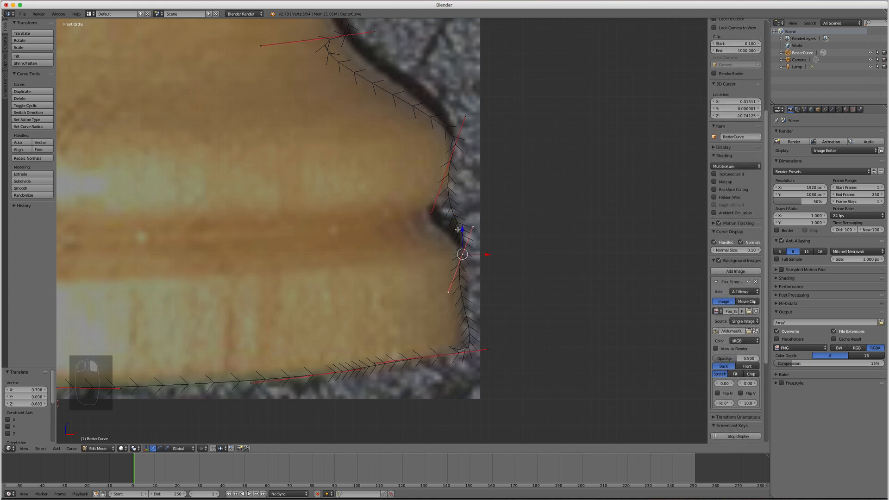
pyautogui.press('b')
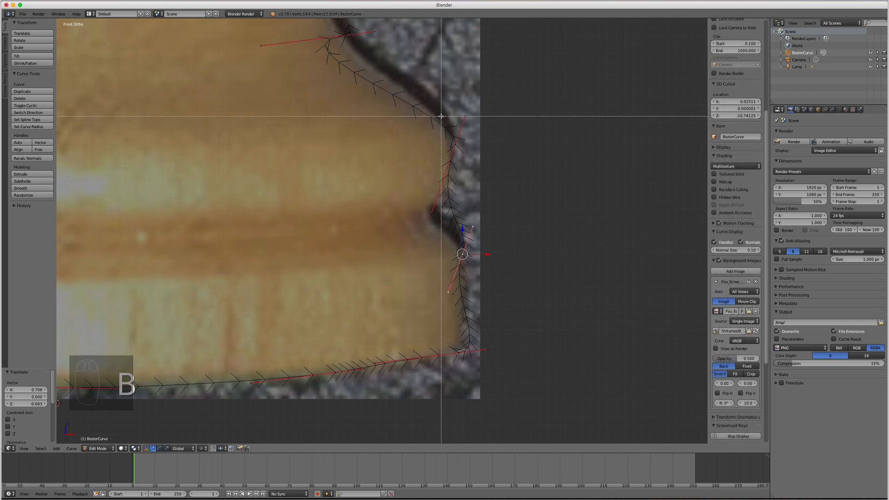
pyautogui.moveTo(439, 117); pyautogui.dragTo(485, 266)
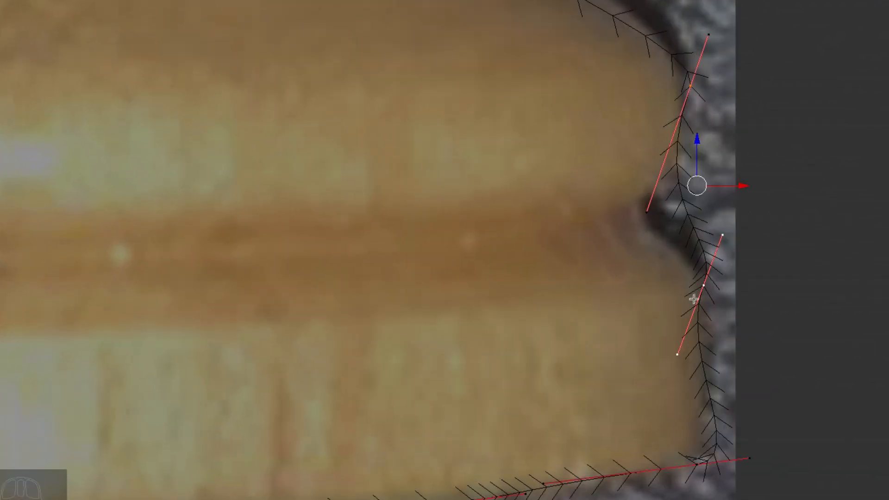
pyautogui.press('w')
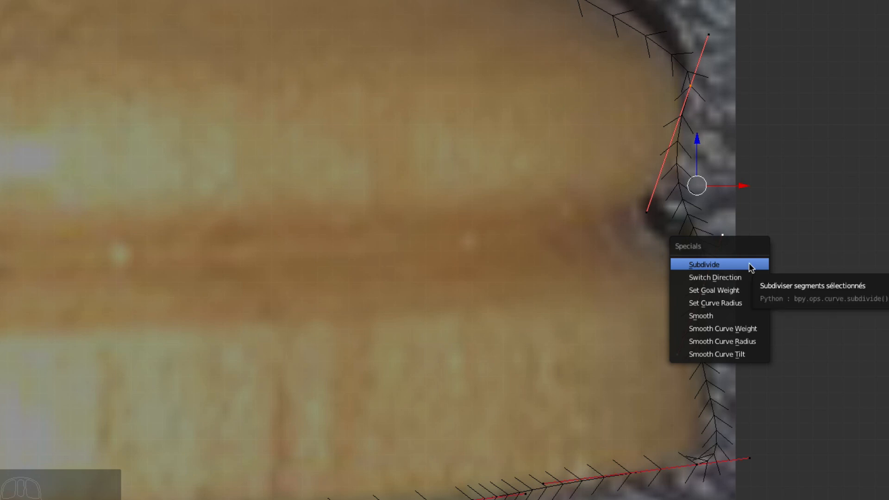
pyautogui.click(750, 262)
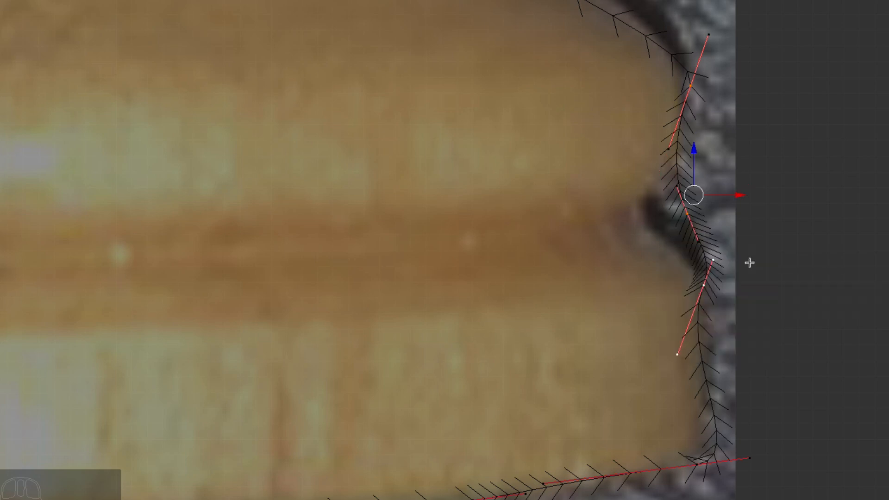
pyautogui.rightClick(689, 213)
pyautogui.moveTo(736, 215); pyautogui.dragTo(694, 221)
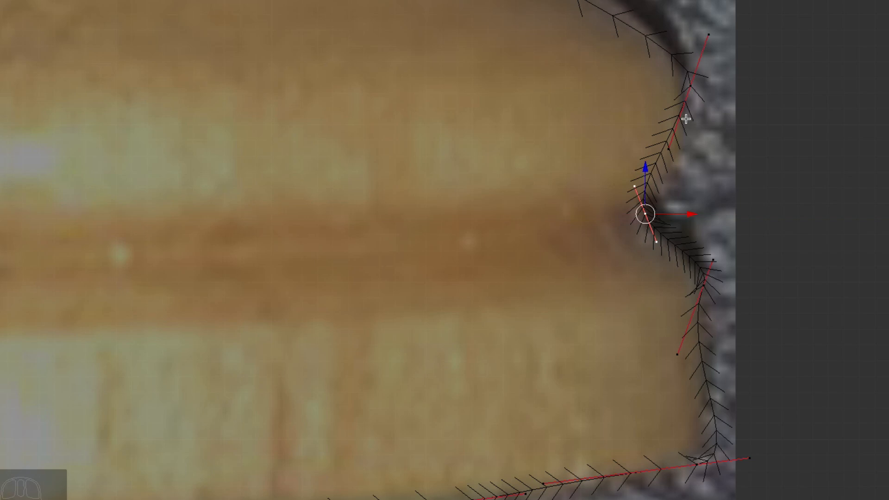
# Step: Rotate the handles of the waist point above the bulge about 116° so the curve follows the base's slope
pyautogui.keyDown('shift'); pyautogui.moveTo(549, 70); pyautogui.dragTo(687, 309, button='middle'); pyautogui.keyUp('shift')
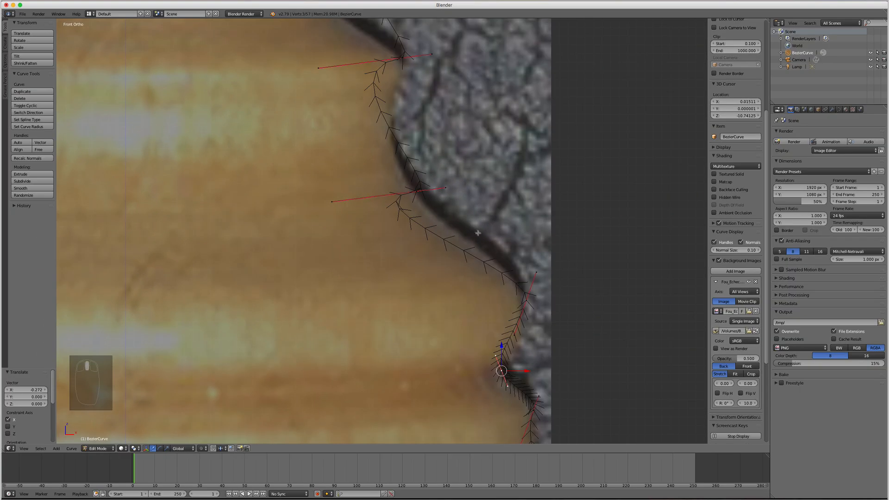
pyautogui.keyDown('shift'); pyautogui.moveTo(477, 233); pyautogui.dragTo(421, 185, button='middle'); pyautogui.keyUp('shift')
pyautogui.scroll(1, 410, 170)
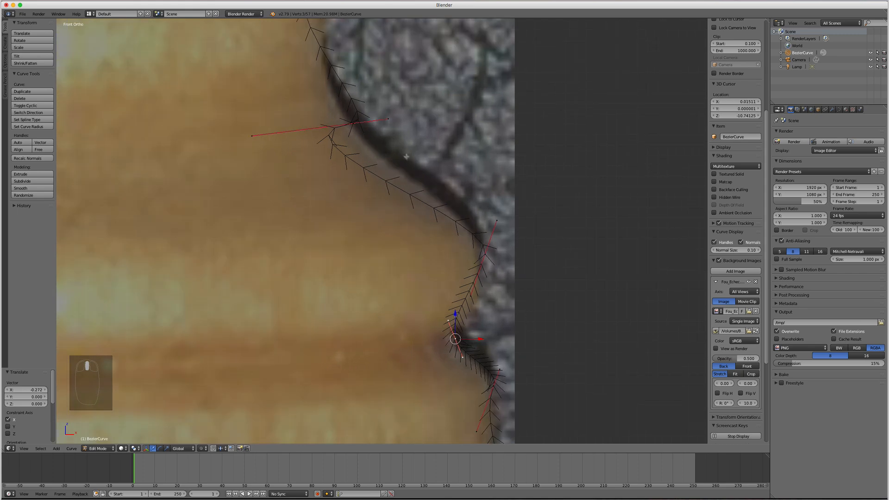
pyautogui.rightClick(387, 120)
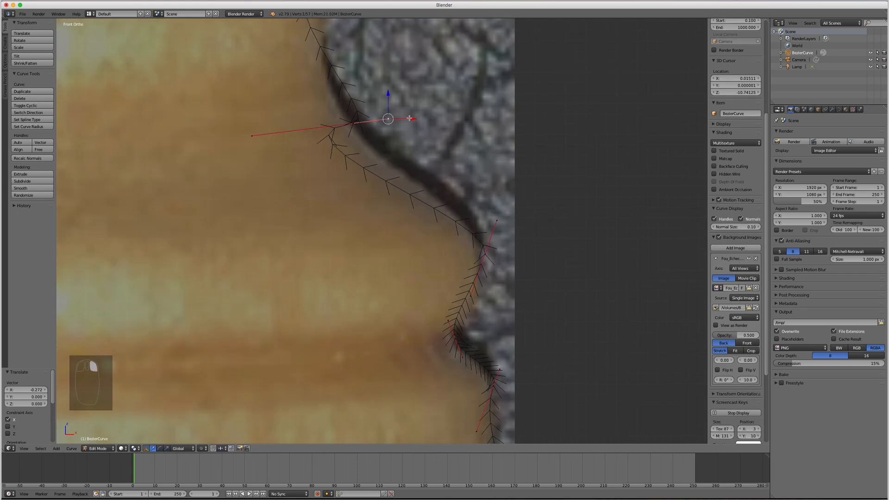
pyautogui.press('r')
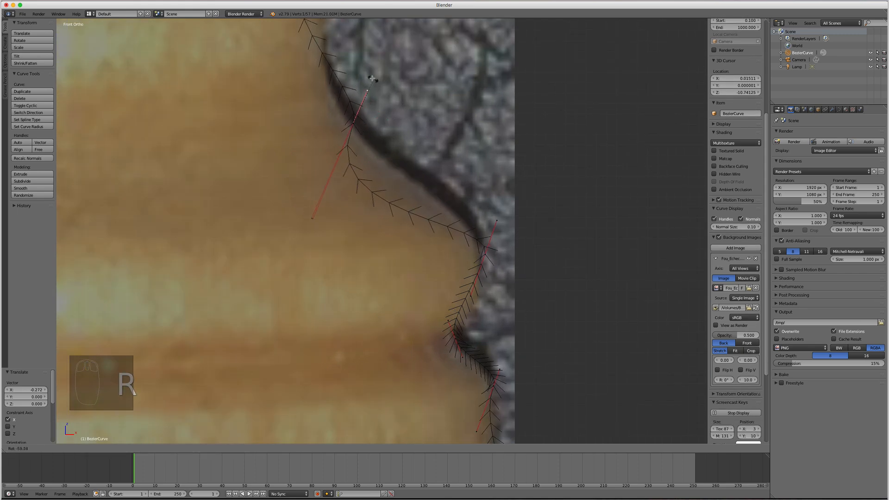
pyautogui.click(329, 84)
# Step: Rotate the handles of the upper ridge's point about 62° so the curve follows the concave edge beneath it
pyautogui.keyDown('shift'); pyautogui.moveTo(434, 95); pyautogui.dragTo(443, 266, button='middle'); pyautogui.keyUp('shift')
pyautogui.keyDown('shift'); pyautogui.moveTo(421, 203); pyautogui.dragTo(427, 222, button='middle'); pyautogui.keyUp('shift')
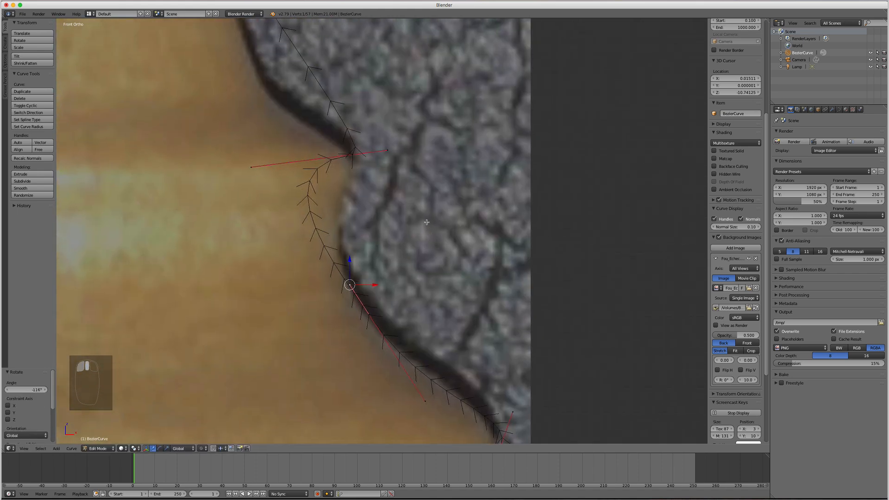
pyautogui.rightClick(251, 167)
pyautogui.press('r')
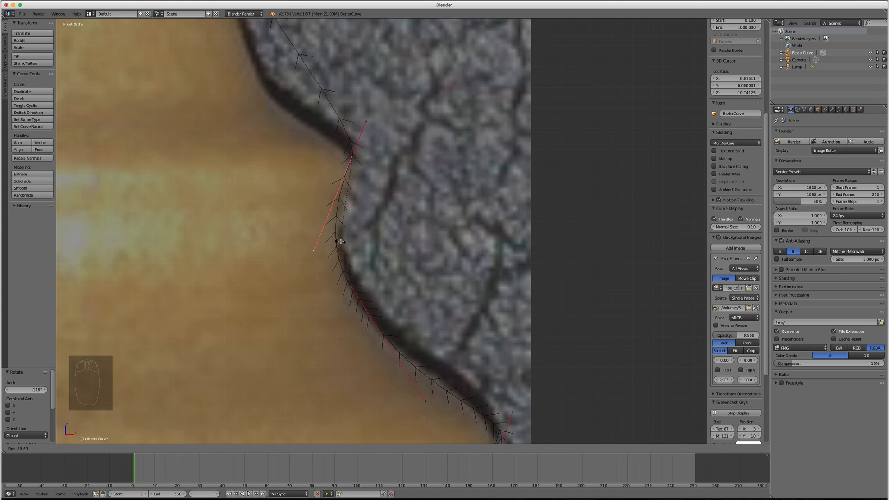
pyautogui.click(341, 242)
# Step: Move the inner handle of the mid-stem point down and toward the stem's right outline, about 0.45 in X and -0.62 in Z
pyautogui.scroll(-3, 394, 202)
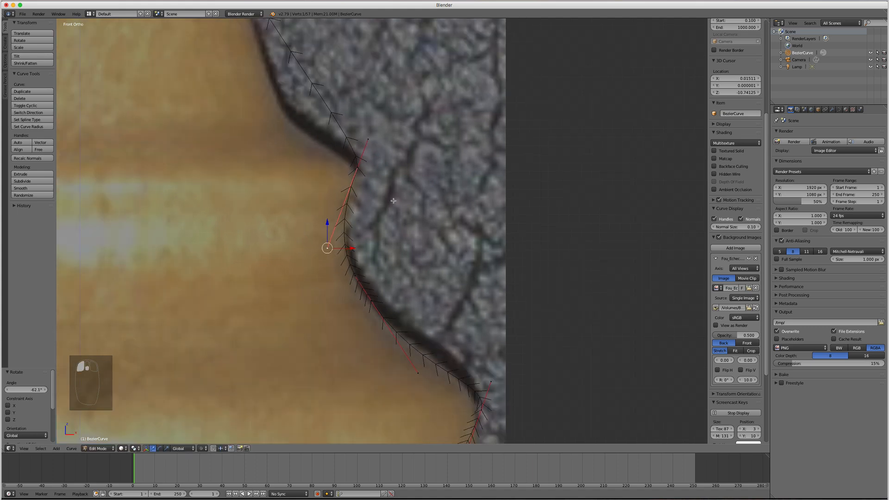
pyautogui.scroll(3, 394, 187)
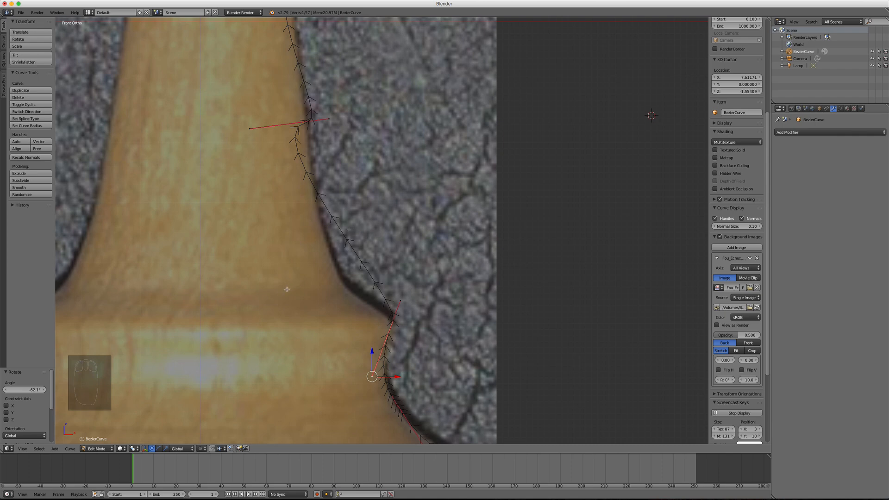
pyautogui.scroll(-5, 287, 289)
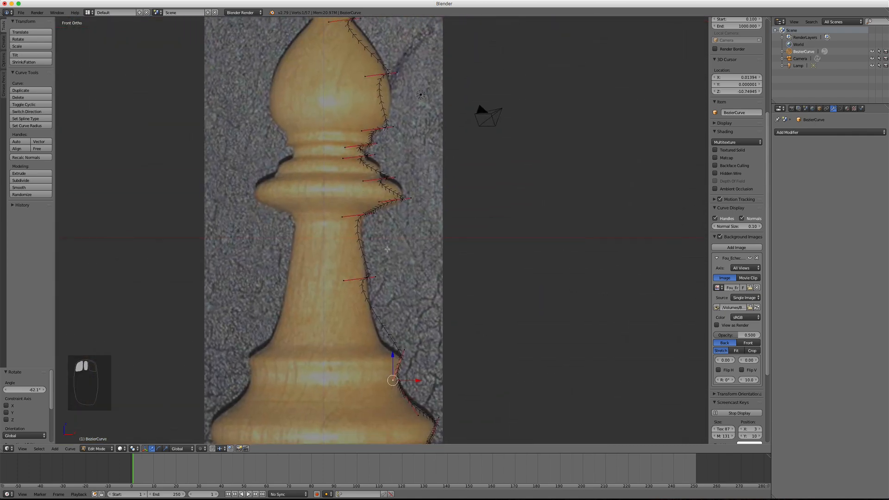
pyautogui.scroll(4, 373, 284)
pyautogui.scroll(3, 373, 283)
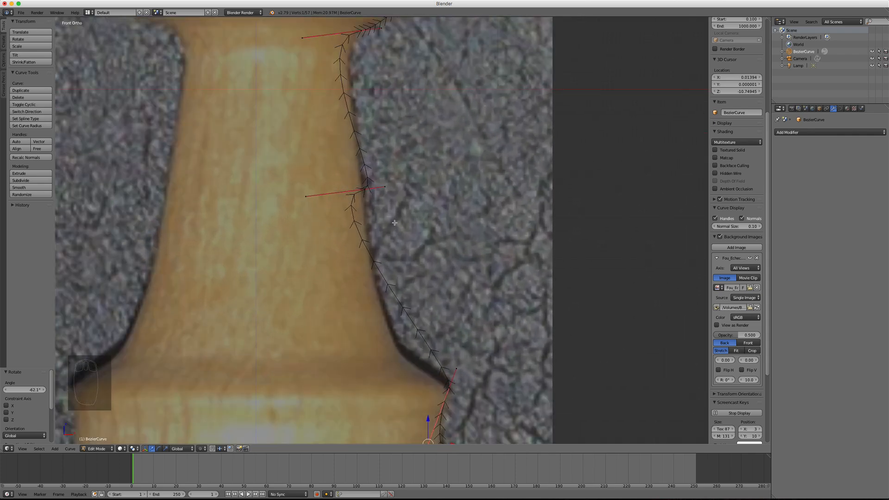
pyautogui.rightClick(306, 197)
pyautogui.press('g')
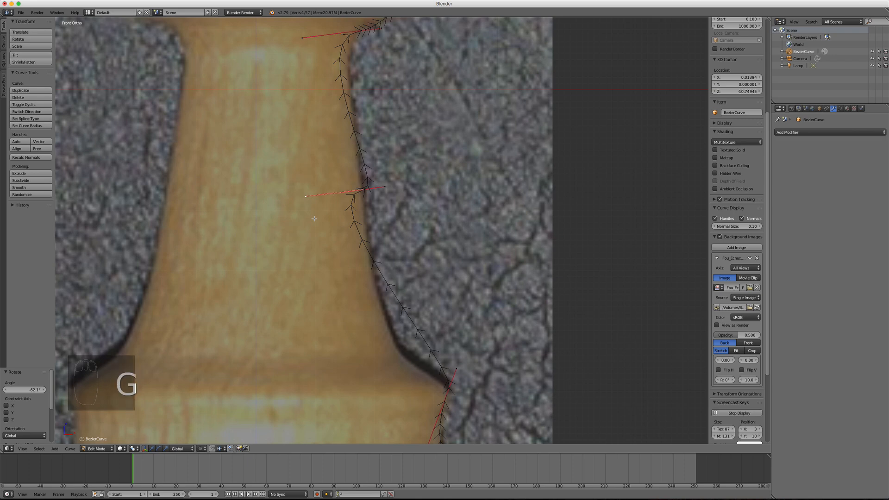
pyautogui.click(341, 255)
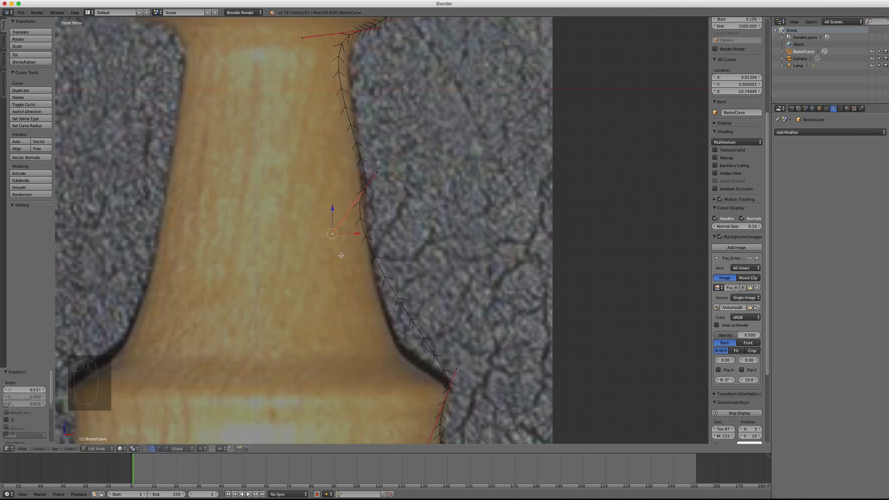
pyautogui.rightClick(456, 369)
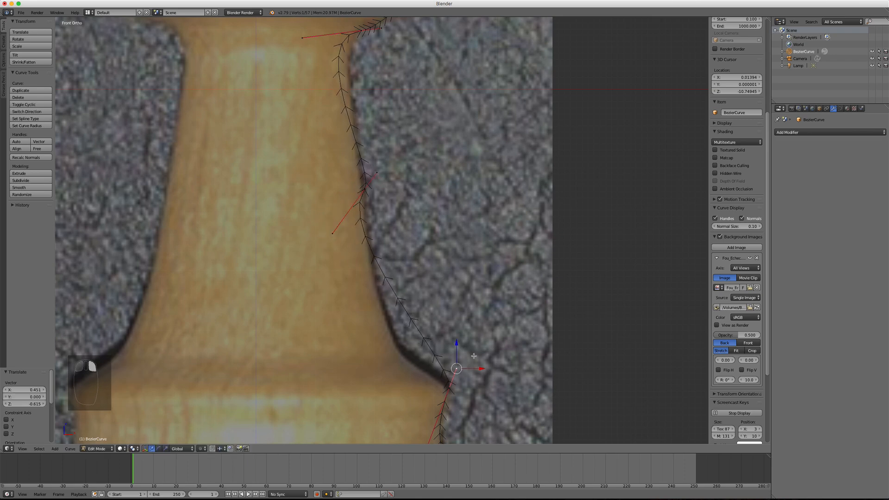
pyautogui.press('g')
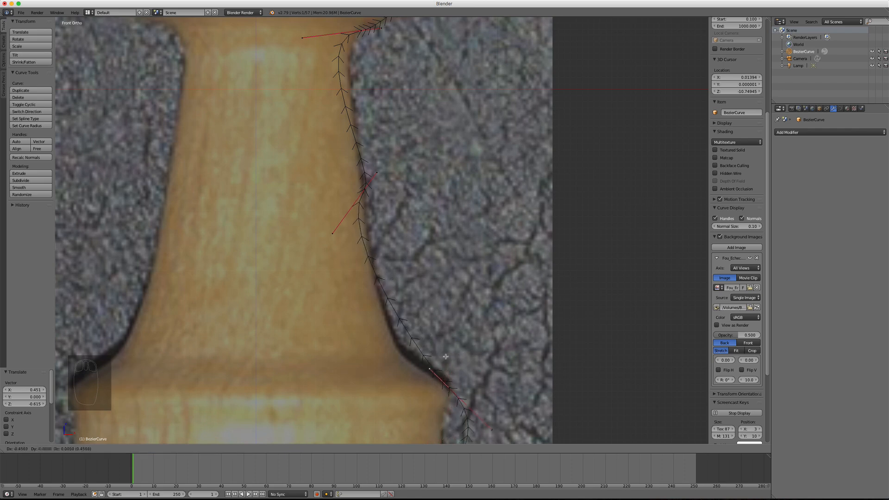
pyautogui.click(445, 361)
# Step: Move the mid-stem point down toward the stem's base along the right outline, about 0.25 in X and -1.62 in Z
pyautogui.scroll(-4, 445, 361)
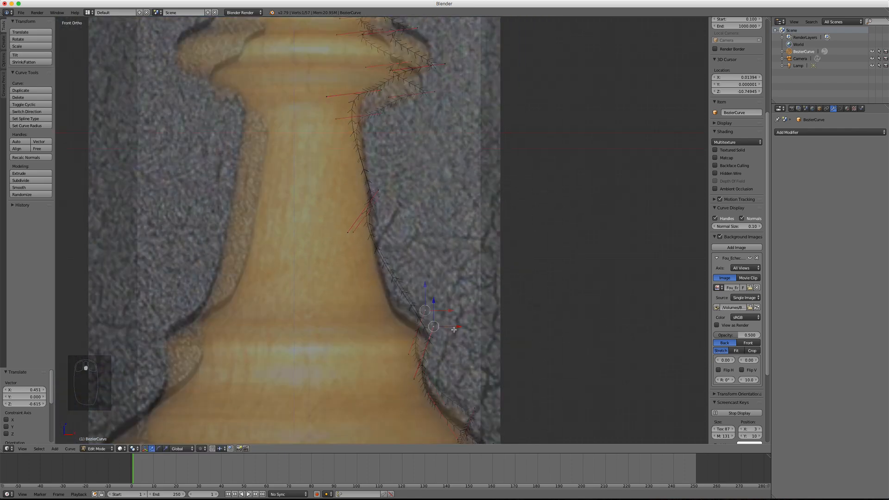
pyautogui.scroll(4, 447, 333)
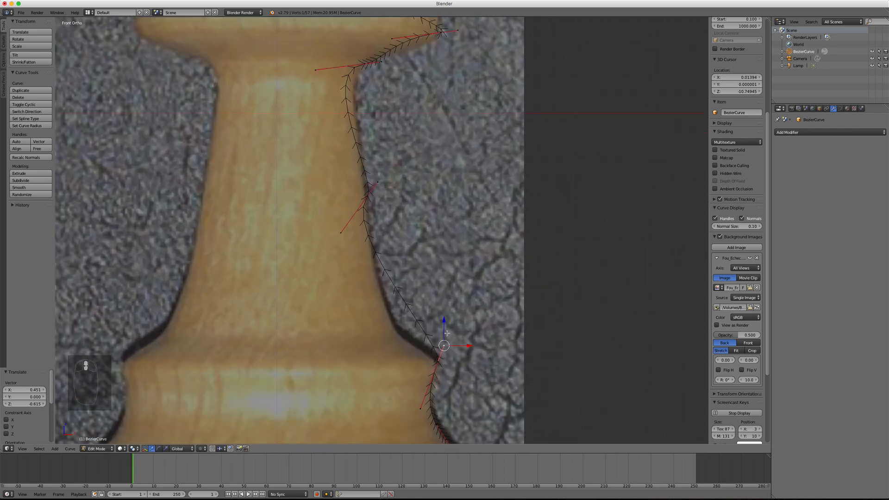
pyautogui.rightClick(365, 197)
pyautogui.press('g')
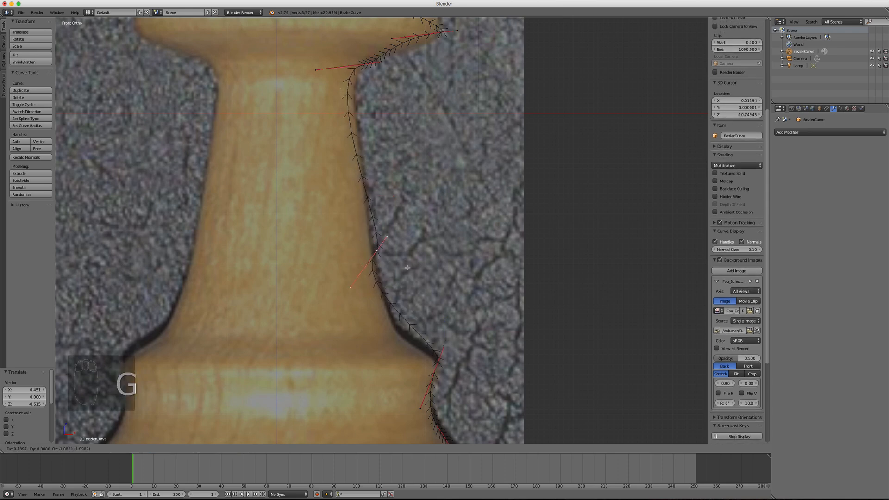
pyautogui.click(410, 291)
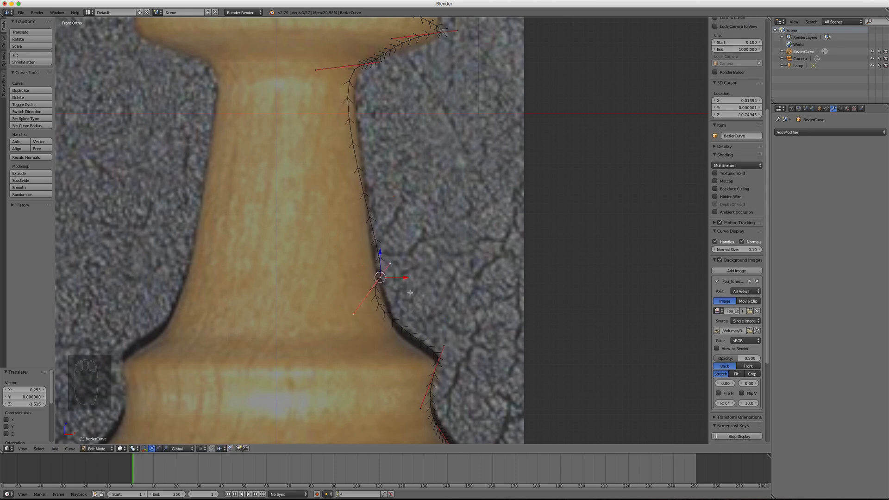
# Step: Adjust the lower stem point's bottom handle by 0.43 in X and -0.60 in Z, and the neck point's inner handle by 0.36 and -0.68
pyautogui.rightClick(369, 314)
pyautogui.press('g')
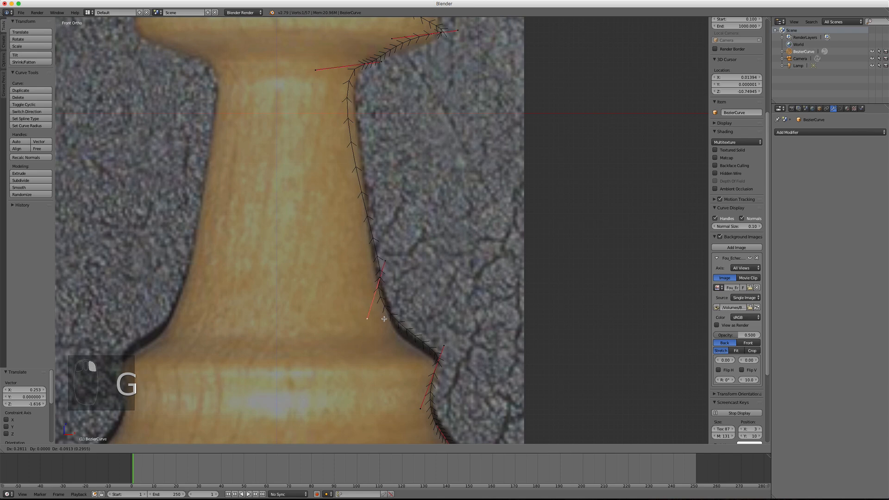
pyautogui.click(391, 344)
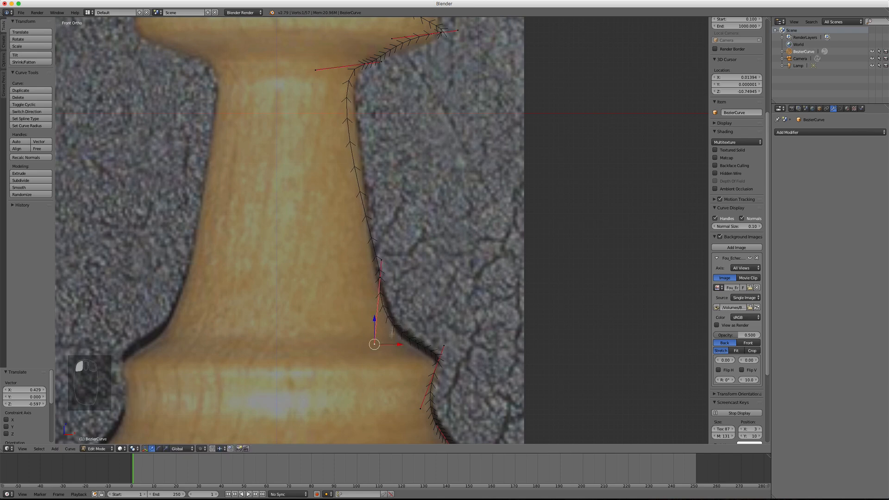
pyautogui.rightClick(322, 76)
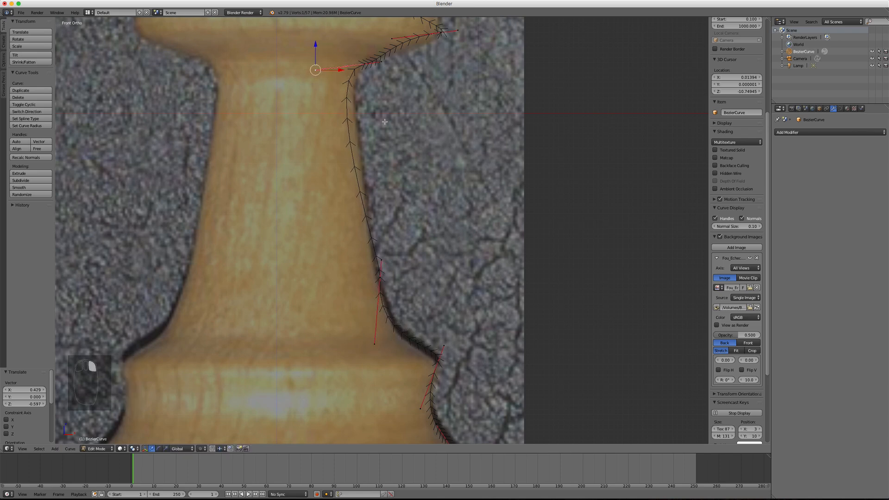
pyautogui.press('g')
pyautogui.click(353, 123)
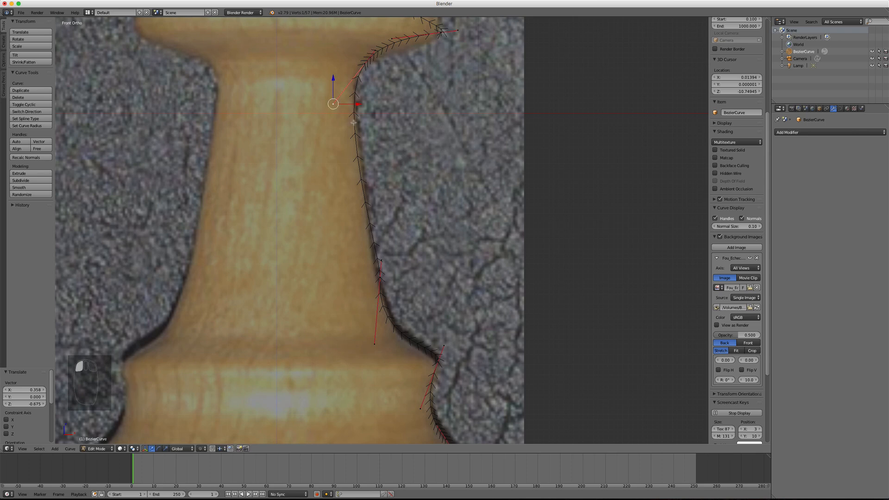
# Step: Select all of the curve's control points and try the Vector handle type, followed by Aligned
pyautogui.press('a')
pyautogui.press('a')
pyautogui.press('a')
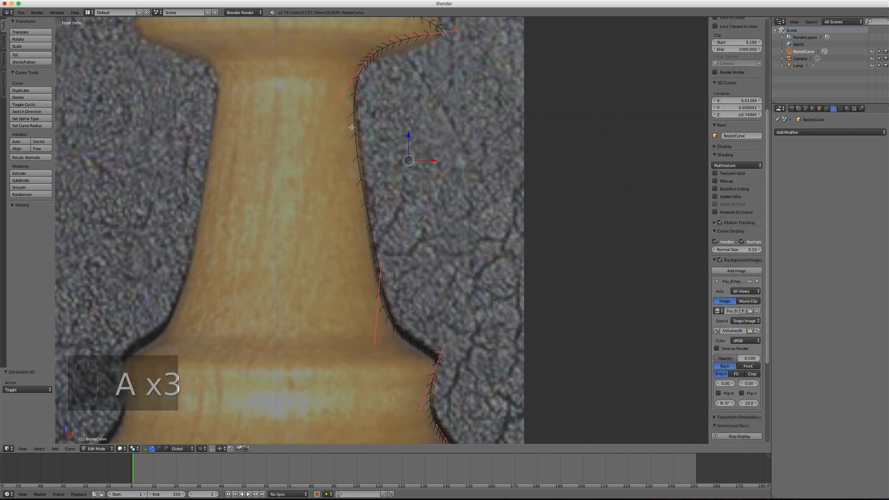
pyautogui.press('v')
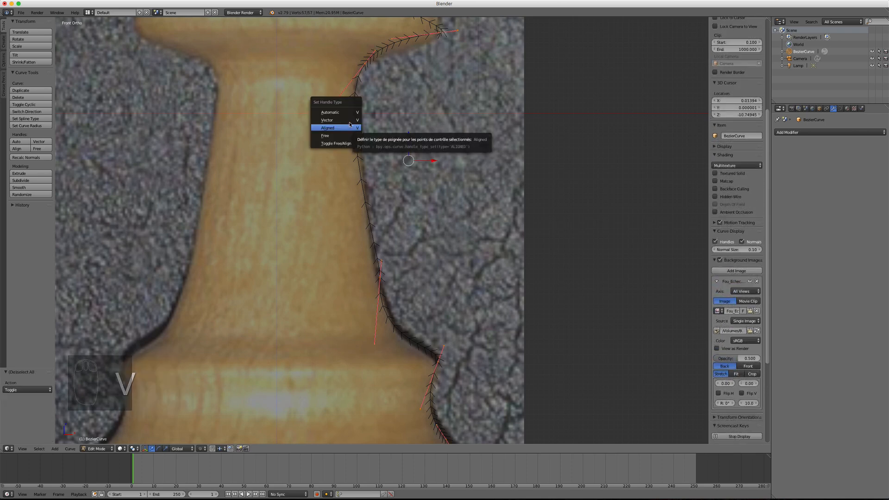
pyautogui.click(350, 121)
pyautogui.scroll(-1, 399, 178)
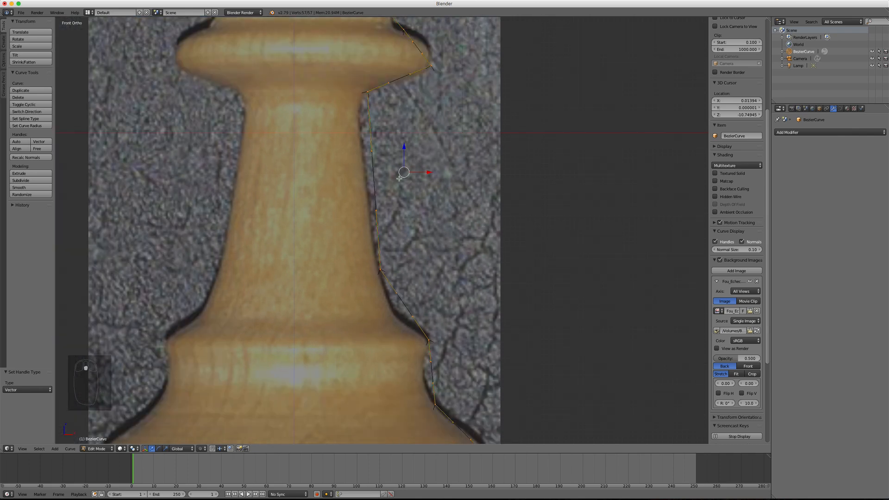
pyautogui.scroll(1, 399, 178)
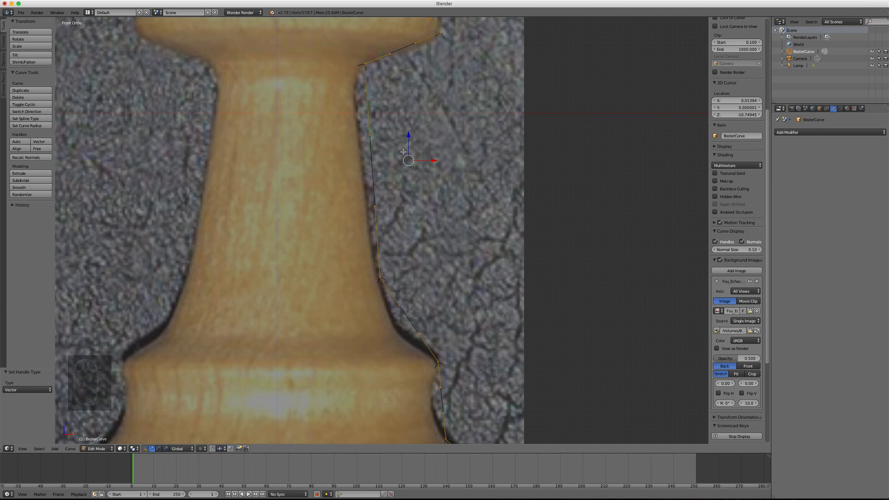
pyautogui.press('v')
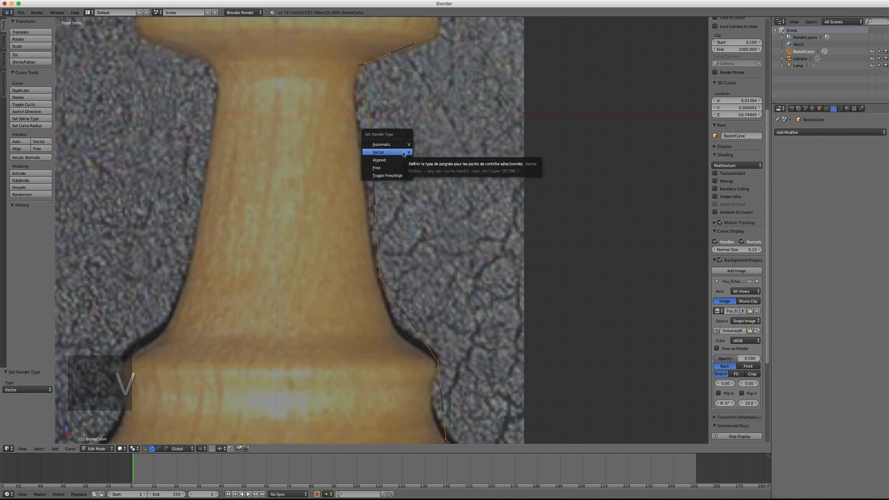
pyautogui.click(401, 160)
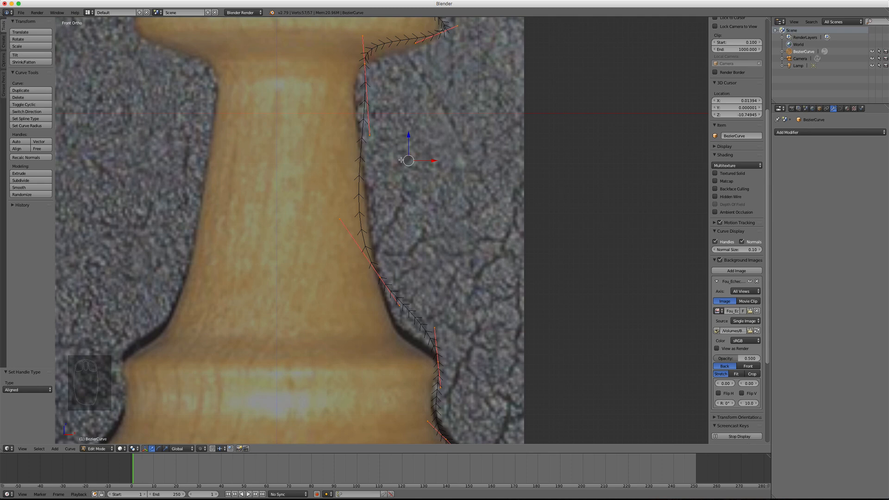
# Step: Set all the curve's handles to Automatic, and convert them to Aligned for manual editing
pyautogui.press('v')
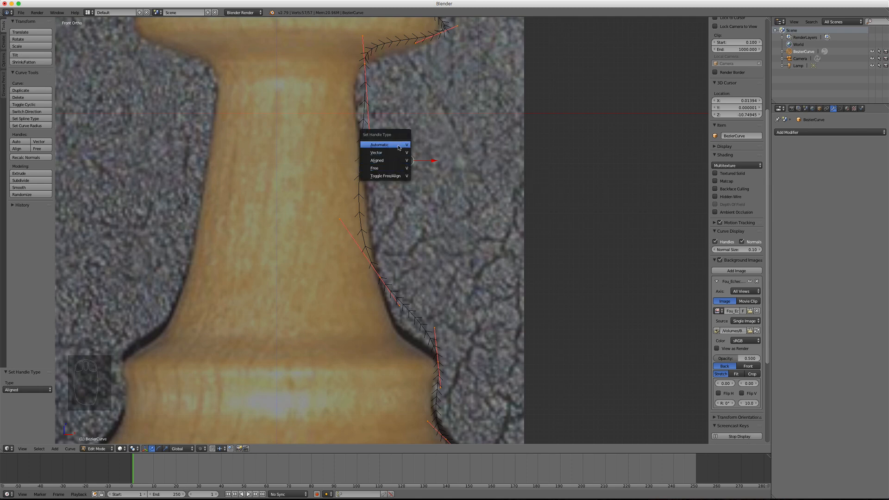
pyautogui.click(398, 146)
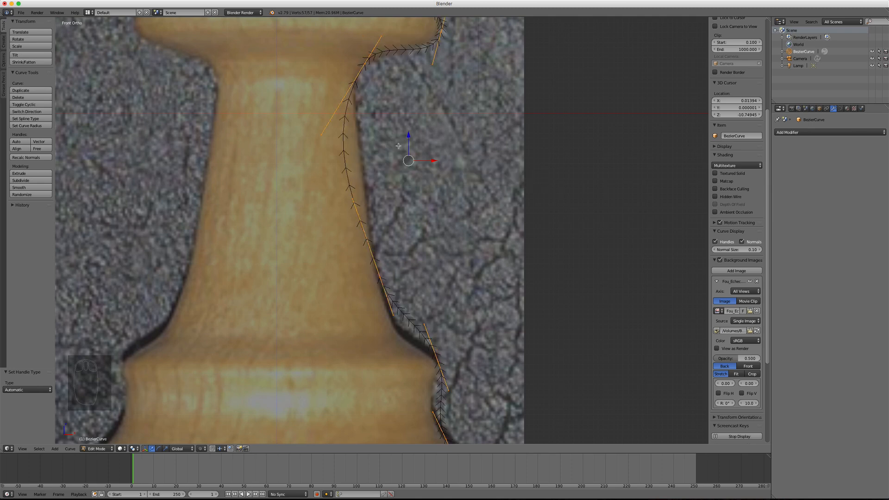
pyautogui.press('v')
pyautogui.click(393, 160)
pyautogui.scroll(-4, 394, 161)
pyautogui.scroll(4, 393, 162)
pyautogui.keyDown('shift'); pyautogui.moveTo(379, 134); pyautogui.dragTo(356, 181, button='middle'); pyautogui.keyUp('shift')
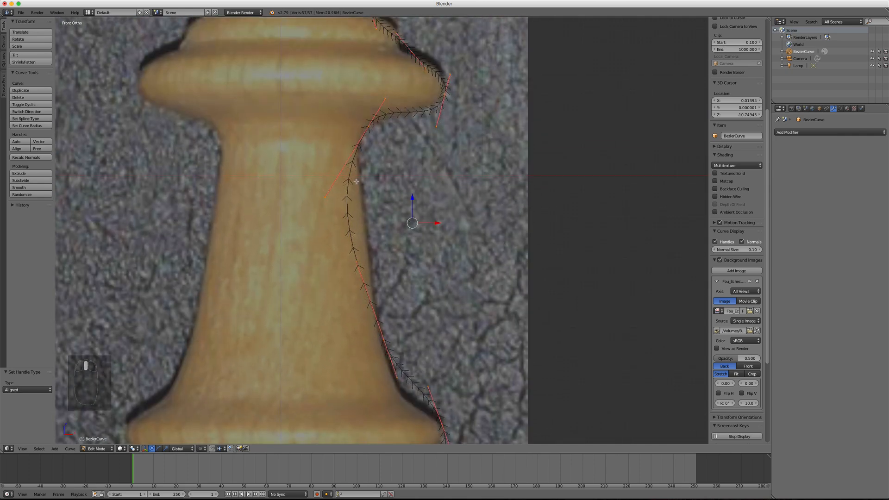
# Step: Move the neck point's lower handle about 0.72 outward along X, and shift the point itself down and about 0.25 inward
pyautogui.rightClick(328, 196)
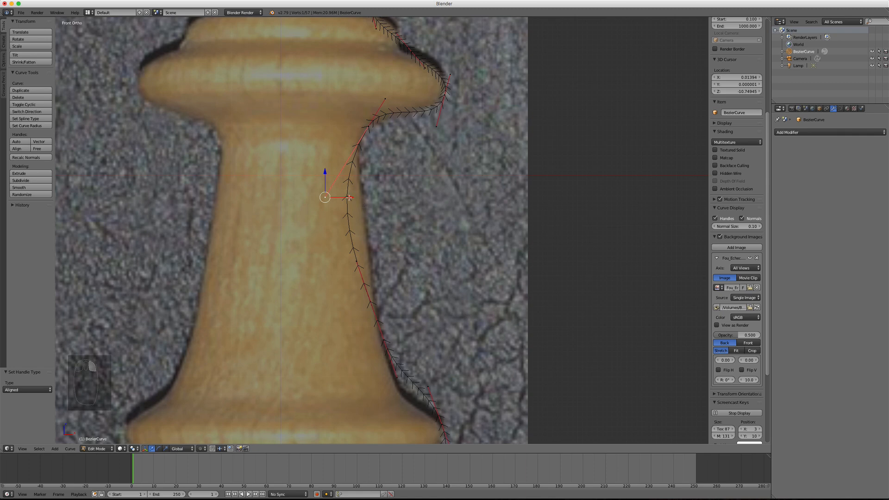
pyautogui.moveTo(350, 198); pyautogui.dragTo(384, 204)
pyautogui.rightClick(368, 124)
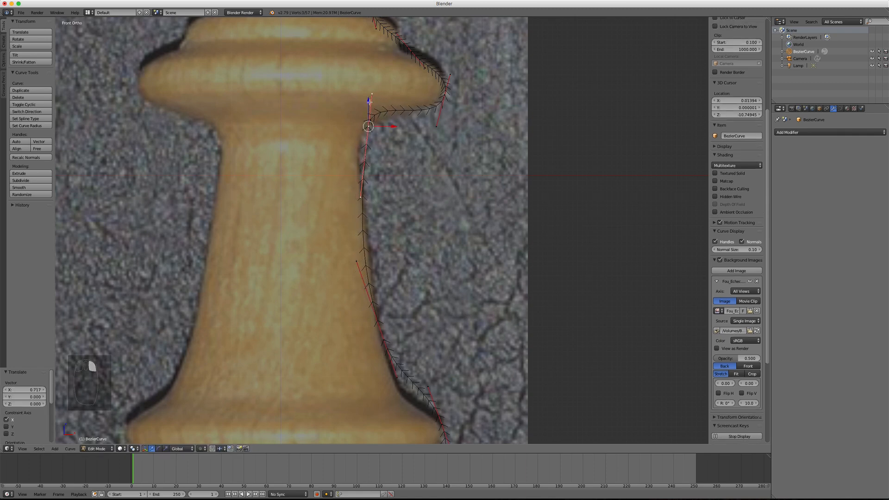
pyautogui.moveTo(369, 101); pyautogui.dragTo(363, 112)
pyautogui.moveTo(393, 138); pyautogui.dragTo(387, 138)
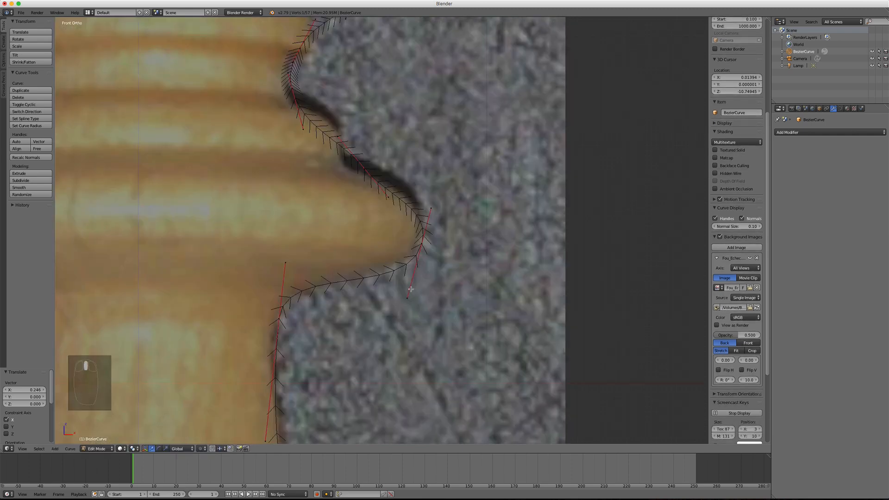
# Step: Raise the lower handle of the collar's outer rim point about 0.20 along Z
pyautogui.rightClick(407, 298)
pyautogui.moveTo(410, 280); pyautogui.dragTo(407, 255)
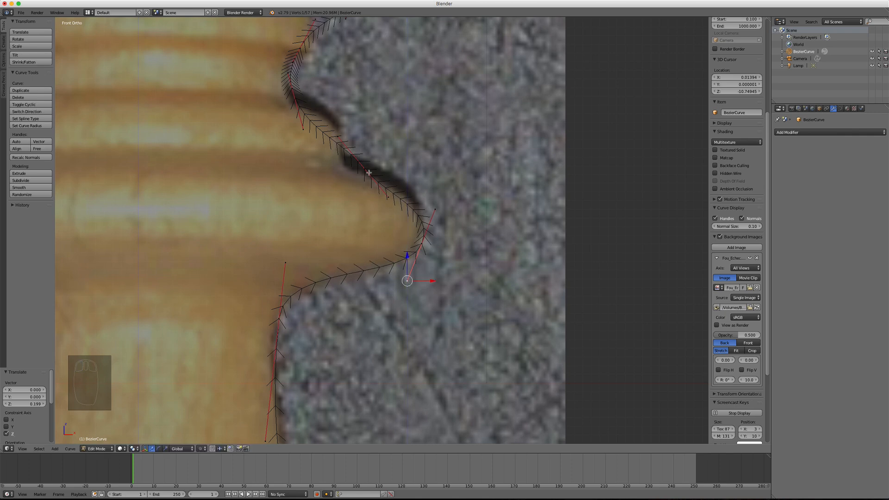
# Step: Nudge the point just above the collar rim about 0.01 inward along X, and lower its upper handle about 0.19 along Z
pyautogui.rightClick(364, 169)
pyautogui.press('g')
pyautogui.press('x')
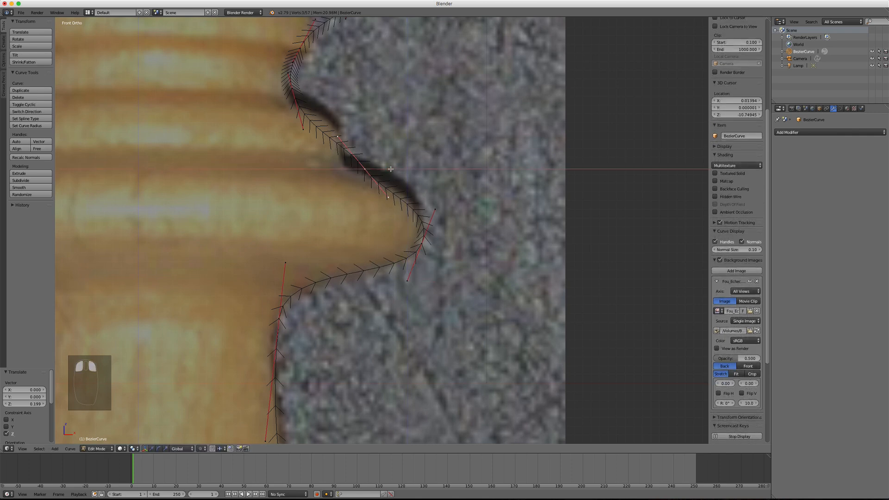
pyautogui.click(388, 168)
pyautogui.rightClick(336, 136)
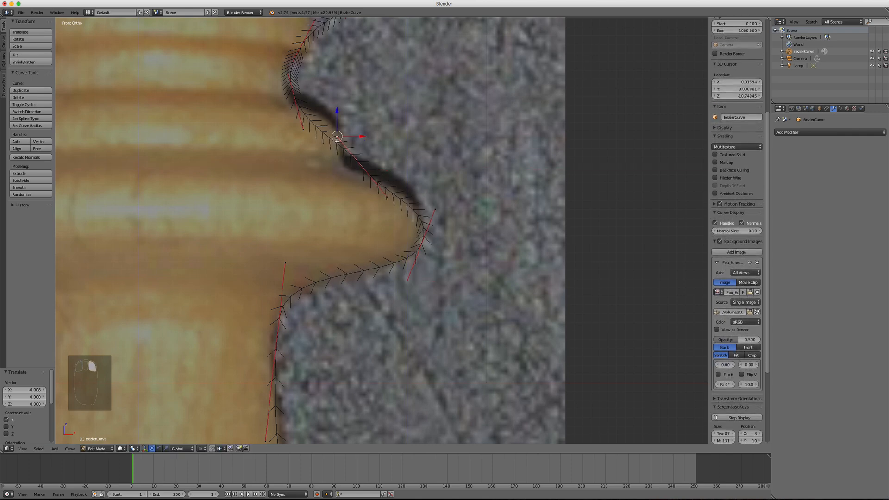
pyautogui.moveTo(336, 113); pyautogui.dragTo(323, 124)
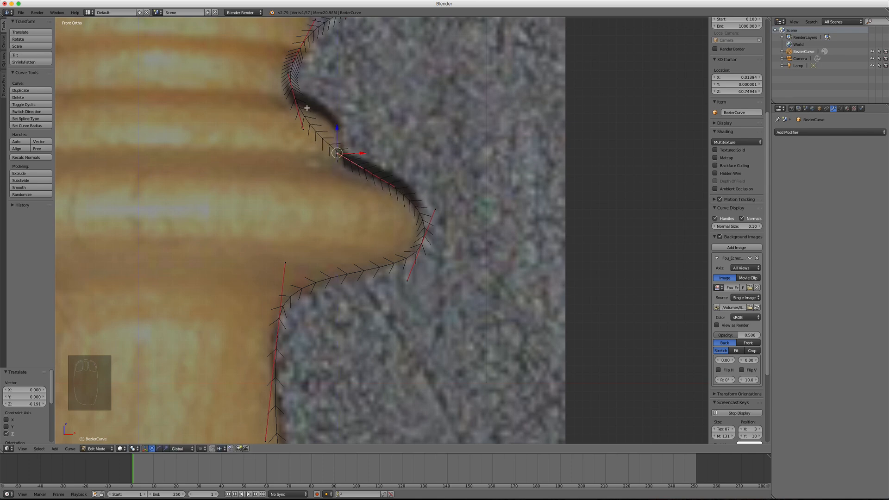
# Step: Move the next point up onto the small ridge by 0.46 in X and -0.13 in Z, and raise its lower handle about 0.29
pyautogui.rightClick(292, 88)
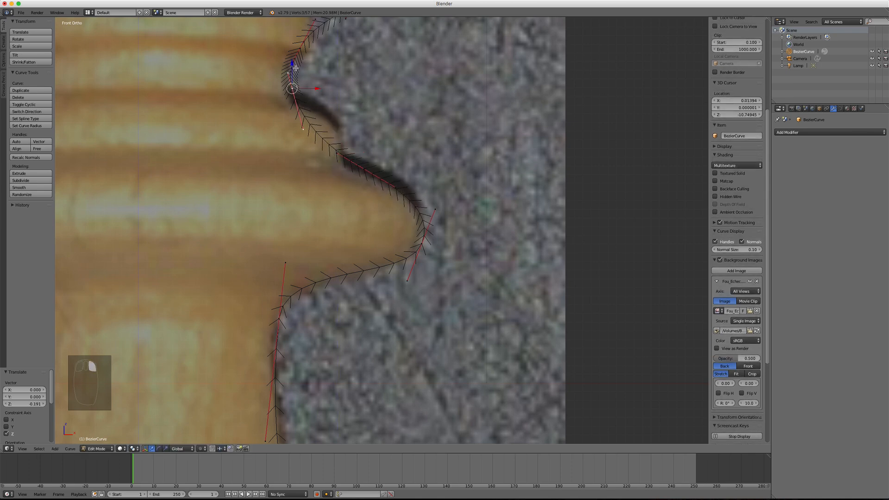
pyautogui.press('g')
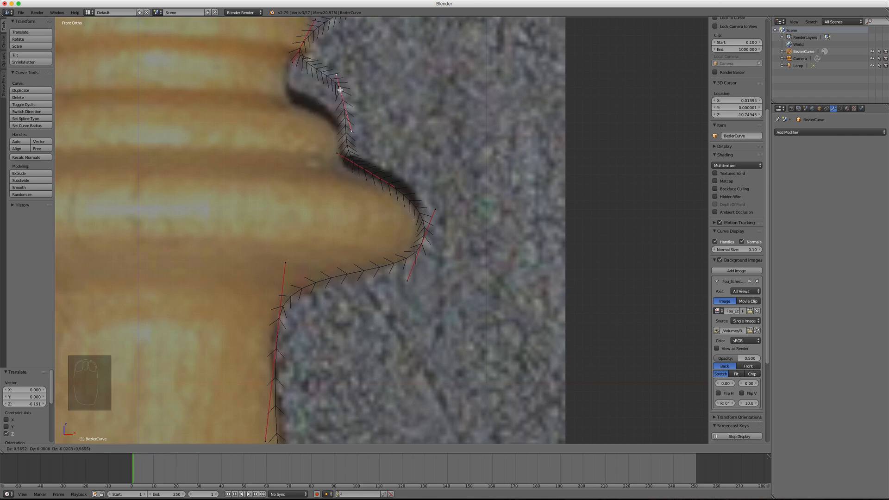
pyautogui.click(331, 100)
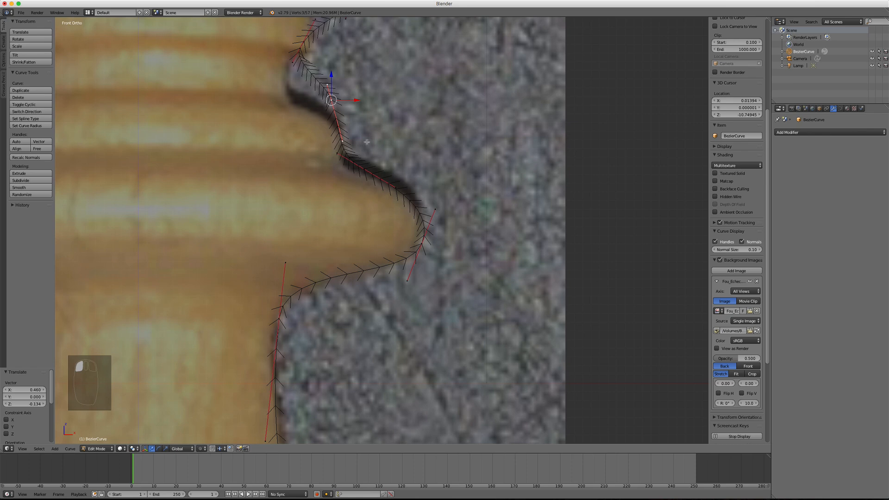
pyautogui.rightClick(343, 121)
pyautogui.press('g')
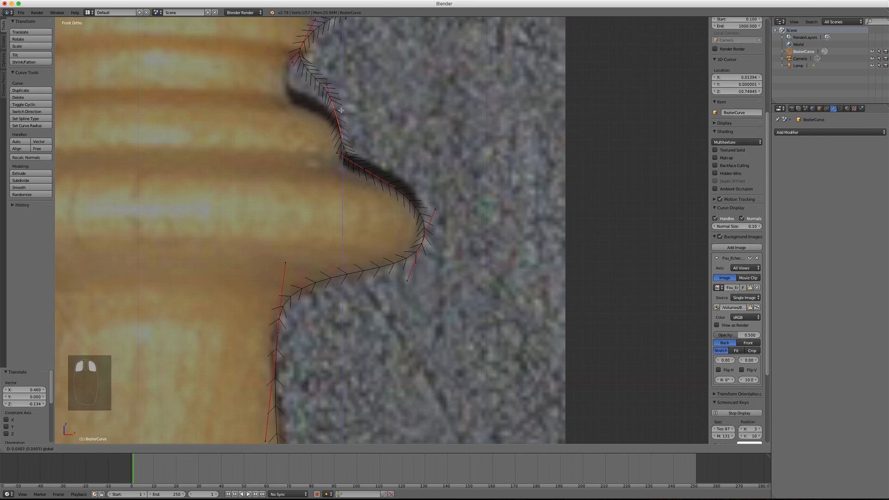
pyautogui.press('z')
pyautogui.click(331, 102)
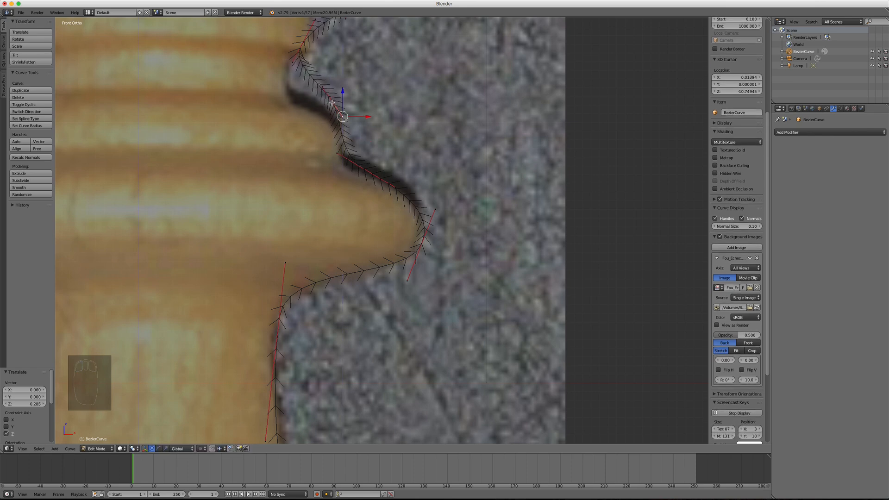
pyautogui.press('g')
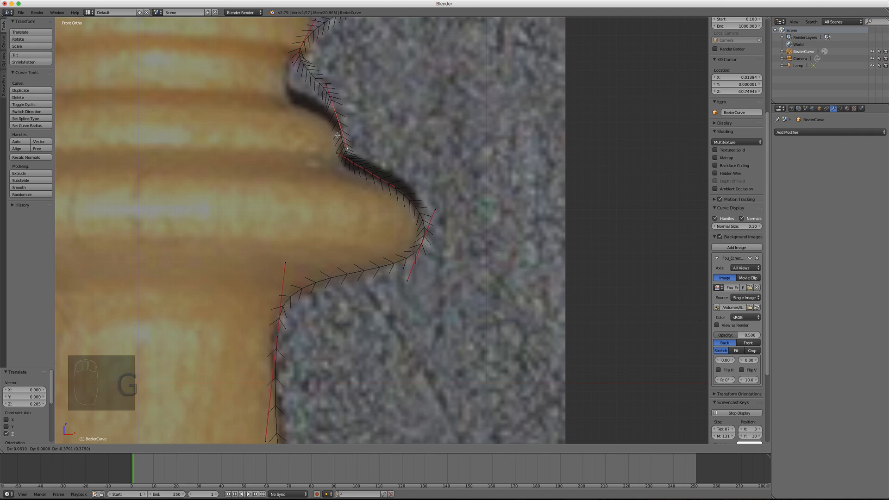
pyautogui.click(338, 126)
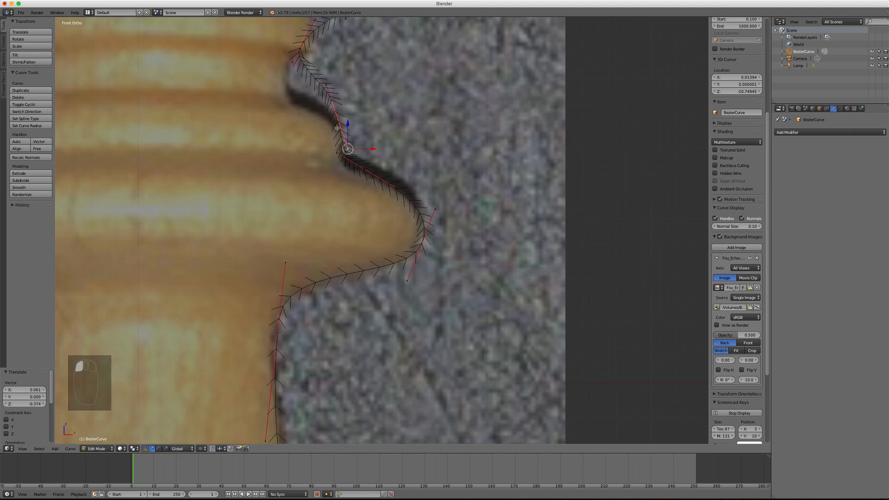
pyautogui.press('super+z')
# Step: Move the small ridge's point about 0.28 down, and the groove point above it about 0.18 inward and 0.28 down
pyautogui.rightClick(332, 101)
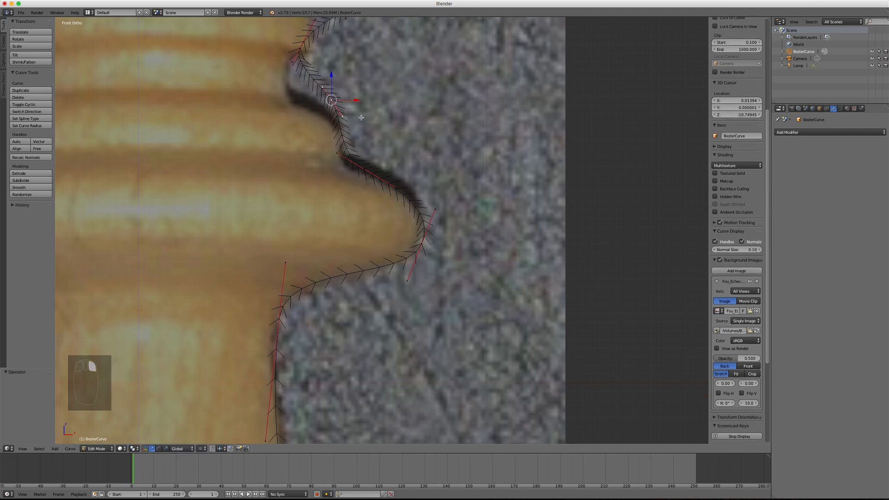
pyautogui.press('g')
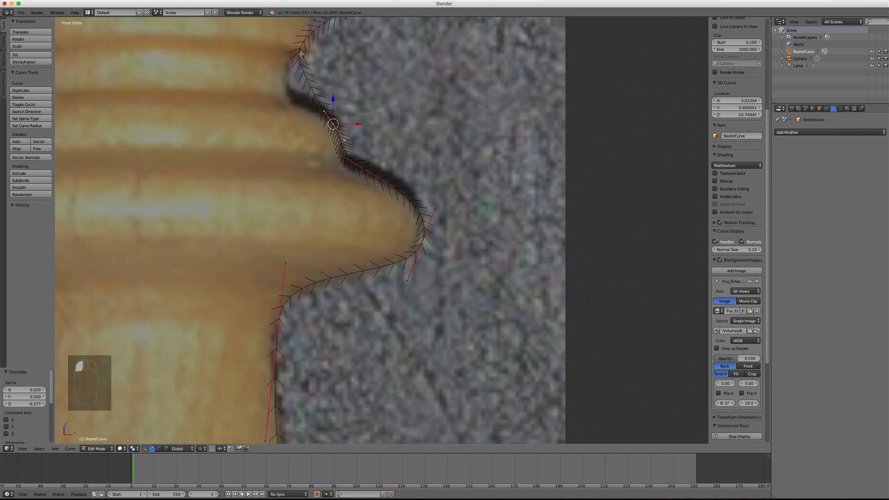
pyautogui.click(301, 49)
pyautogui.press('g')
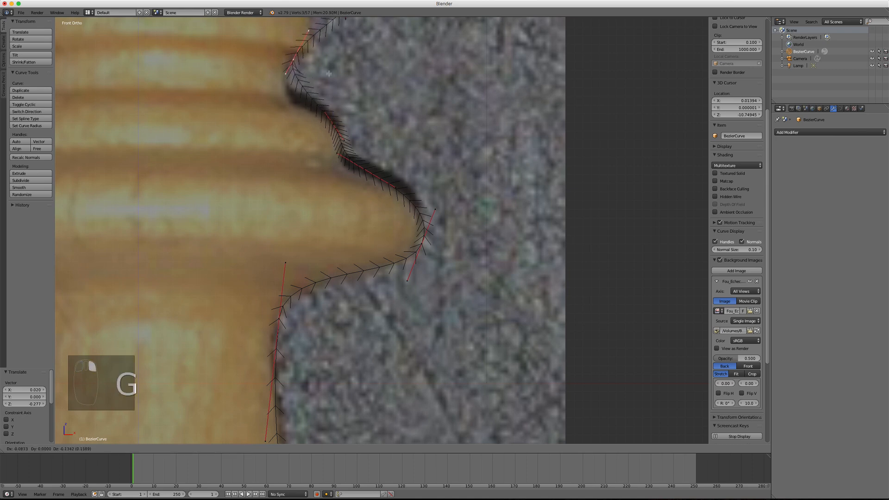
pyautogui.click(310, 88)
pyautogui.scroll(-4, 371, 84)
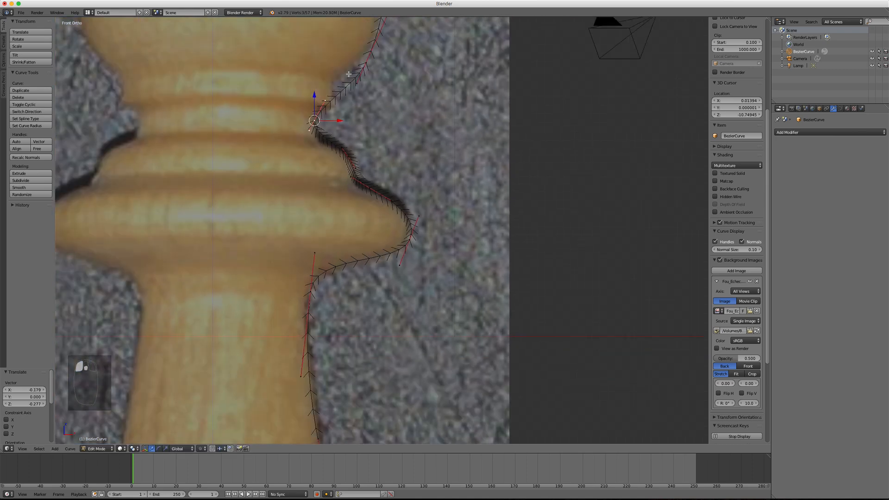
# Step: Move the point on the lower curve of the bishop's head about 0.155 inward along X
pyautogui.keyDown('shift'); pyautogui.moveTo(391, 95); pyautogui.dragTo(410, 239, button='middle'); pyautogui.keyUp('shift')
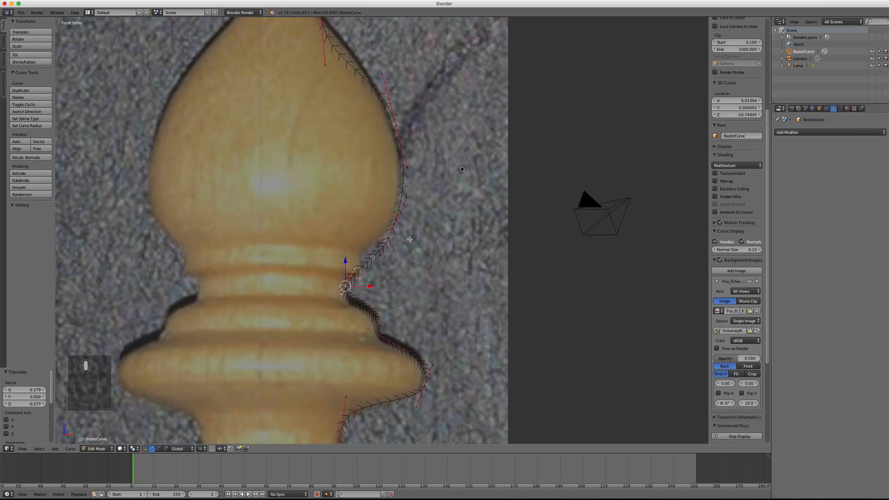
pyautogui.rightClick(388, 238)
pyautogui.press('g')
pyautogui.press('x')
pyautogui.click(396, 162)
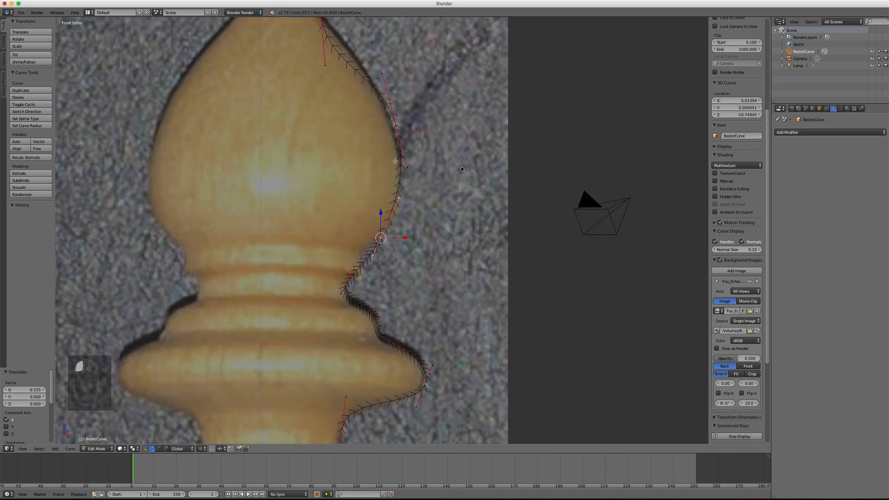
# Step: Rotate the upper handle of the head's widest point about 0.79°, and the lower handle of the neck point beneath the knob about -21.1°
pyautogui.rightClick(382, 72)
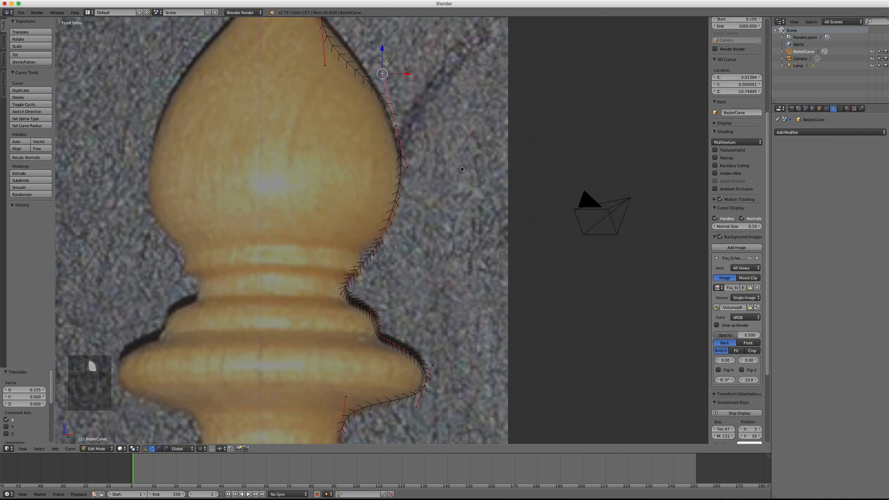
pyautogui.press('r')
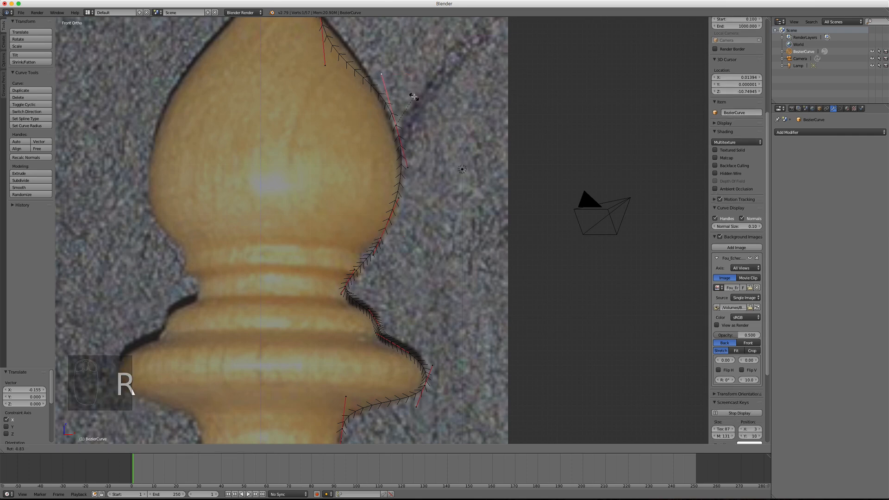
pyautogui.click(414, 96)
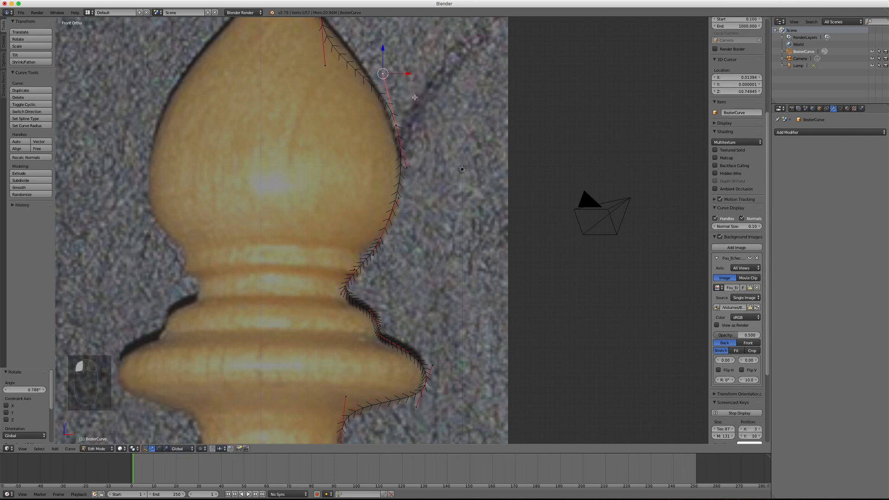
pyautogui.keyDown('shift'); pyautogui.moveTo(414, 98); pyautogui.dragTo(436, 211, button='middle'); pyautogui.keyUp('shift')
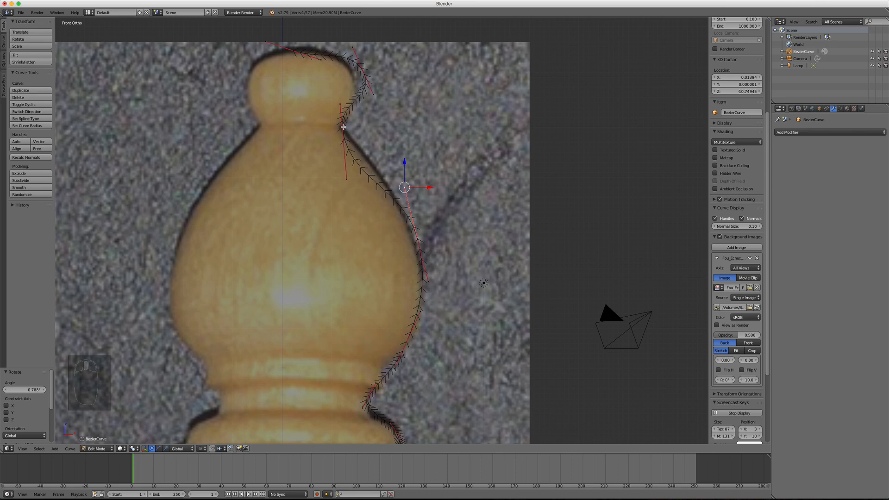
pyautogui.rightClick(346, 179)
pyautogui.press('r')
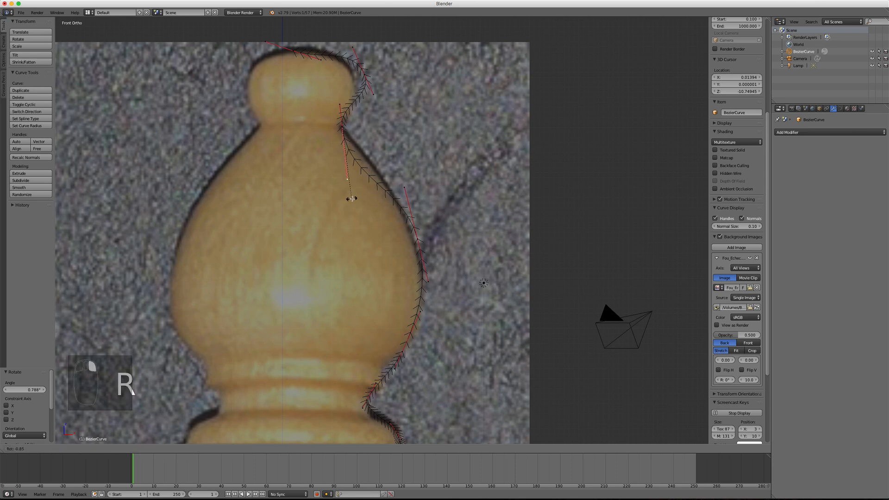
pyautogui.click(376, 194)
# Step: Move the outer side point of the top knob about 0.23 inward along X and 0.02 down
pyautogui.keyDown('shift'); pyautogui.moveTo(383, 122); pyautogui.dragTo(399, 223, button='middle'); pyautogui.keyUp('shift')
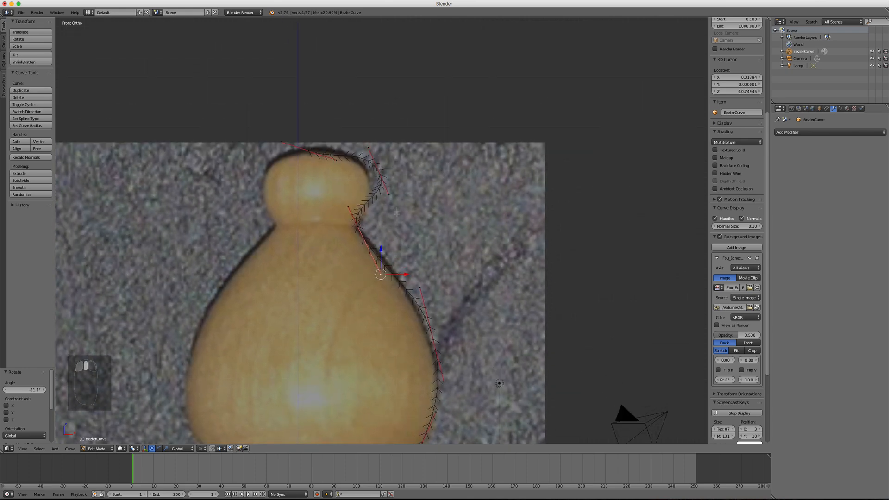
pyautogui.scroll(3, 393, 191)
pyautogui.rightClick(378, 136)
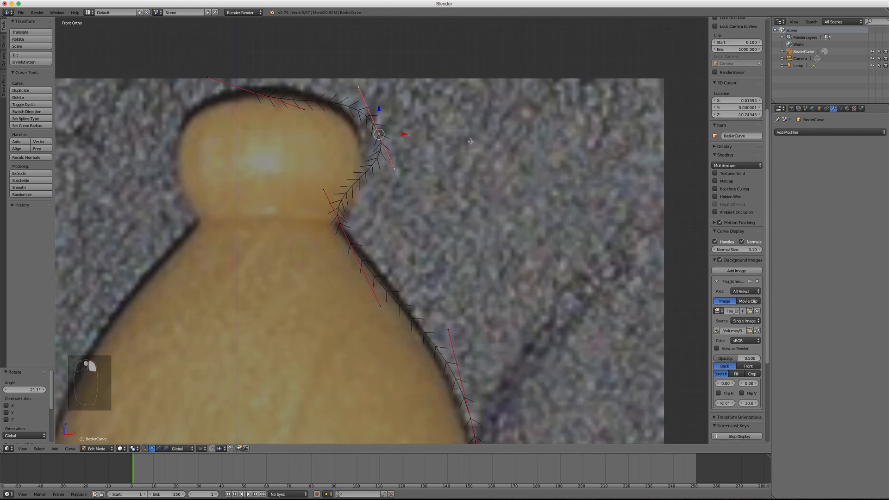
pyautogui.press('g')
pyautogui.click(451, 142)
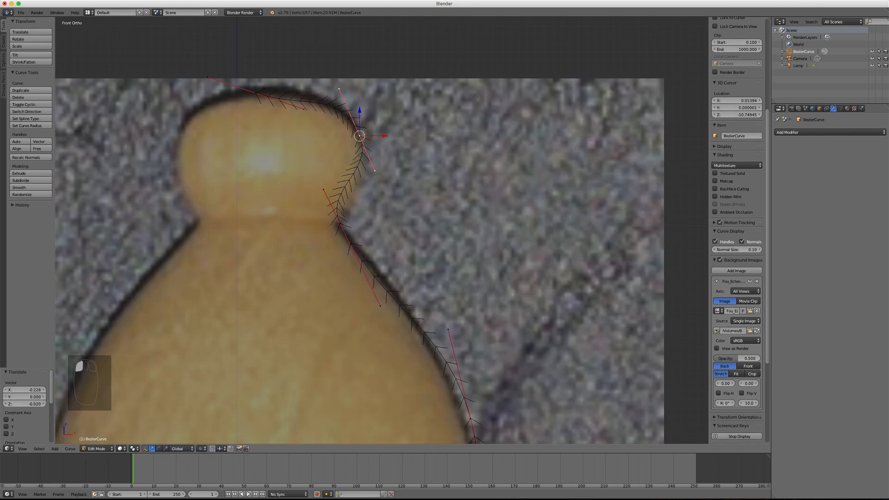
# Step: Rotate the outer handle of the knob's top point about -17.2° to level the crown
pyautogui.rightClick(306, 111)
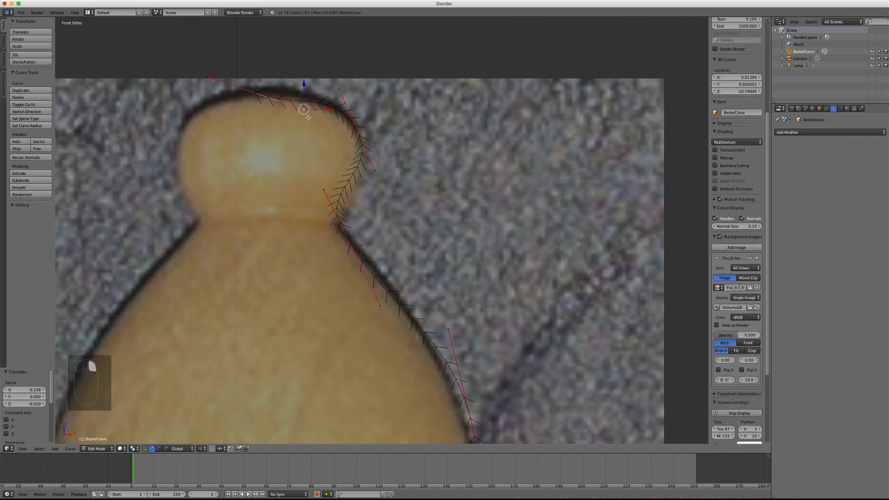
pyautogui.press('r')
pyautogui.click(242, 105)
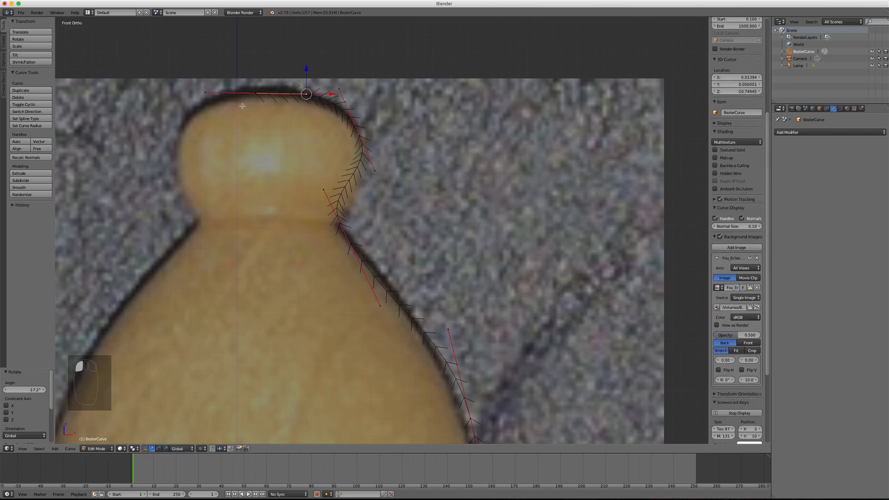
# Step: Review the traced profile from the knob down to the base against the background image, and check the curve from an angle
pyautogui.scroll(-2, 366, 133)
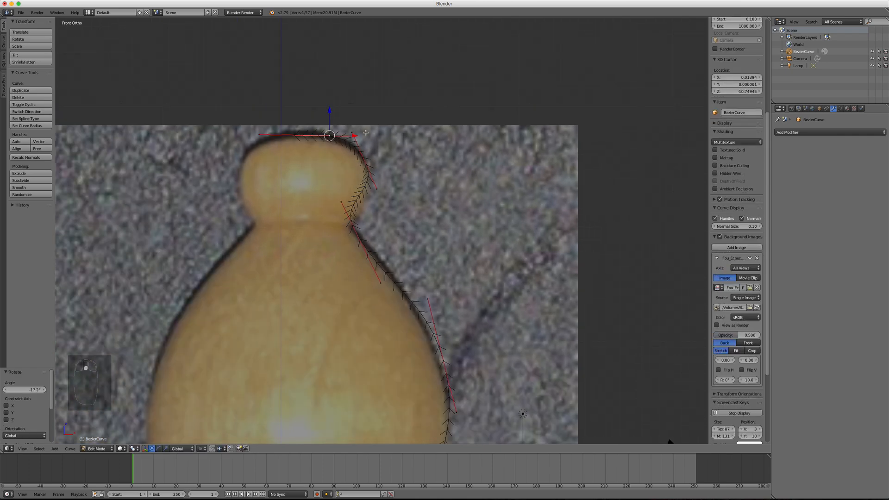
pyautogui.keyDown('shift'); pyautogui.moveTo(468, 326); pyautogui.dragTo(444, 165, button='middle'); pyautogui.keyUp('shift')
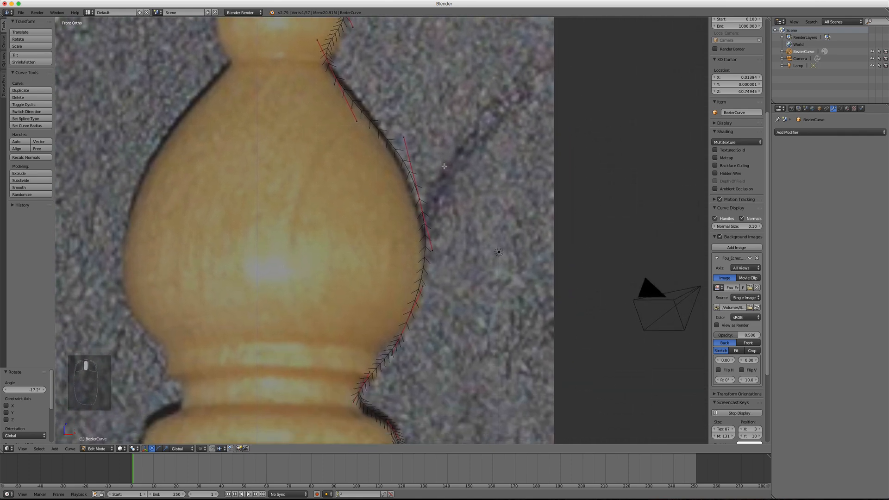
pyautogui.keyDown('shift'); pyautogui.moveTo(455, 386); pyautogui.dragTo(466, 173, button='middle'); pyautogui.keyUp('shift')
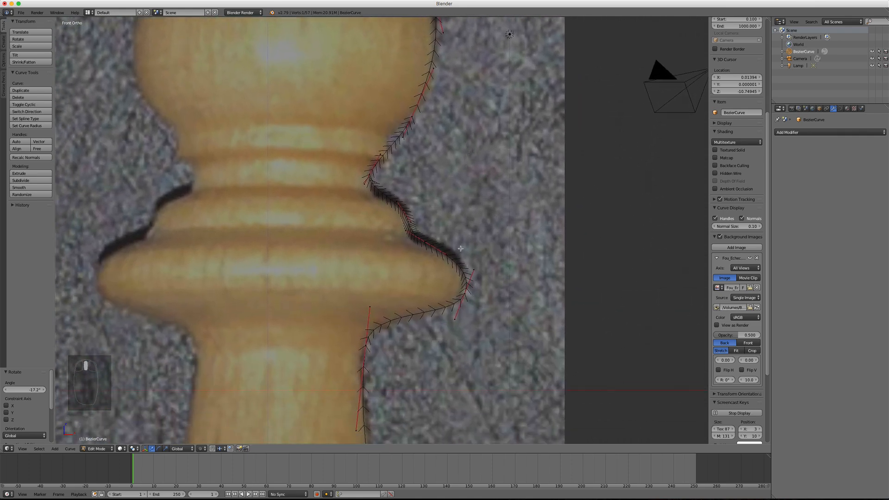
pyautogui.moveTo(460, 248); pyautogui.dragTo(459, 201, button='middle')
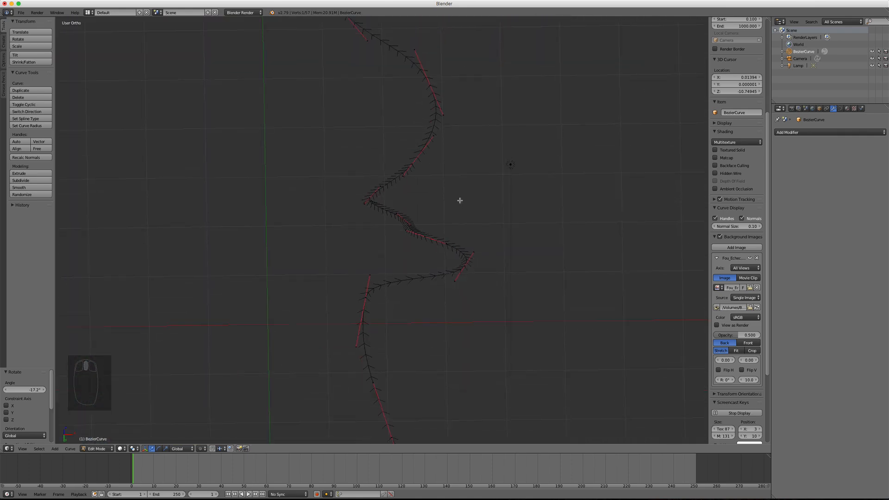
pyautogui.press('KP_1')
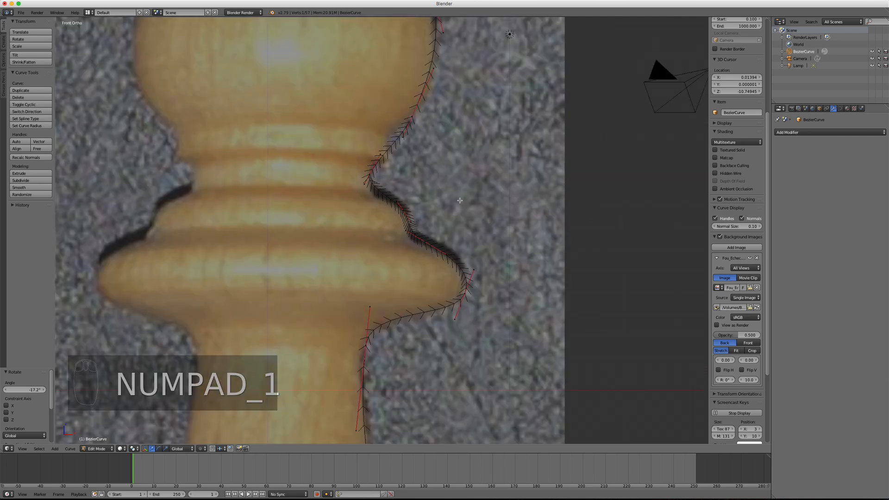
pyautogui.scroll(1, 460, 201)
pyautogui.scroll(-3, 460, 212)
pyautogui.keyDown('shift'); pyautogui.moveTo(438, 347); pyautogui.dragTo(440, 233, button='middle'); pyautogui.keyUp('shift')
pyautogui.keyDown('shift'); pyautogui.moveTo(435, 279); pyautogui.dragTo(437, 214, button='middle'); pyautogui.keyUp('shift')
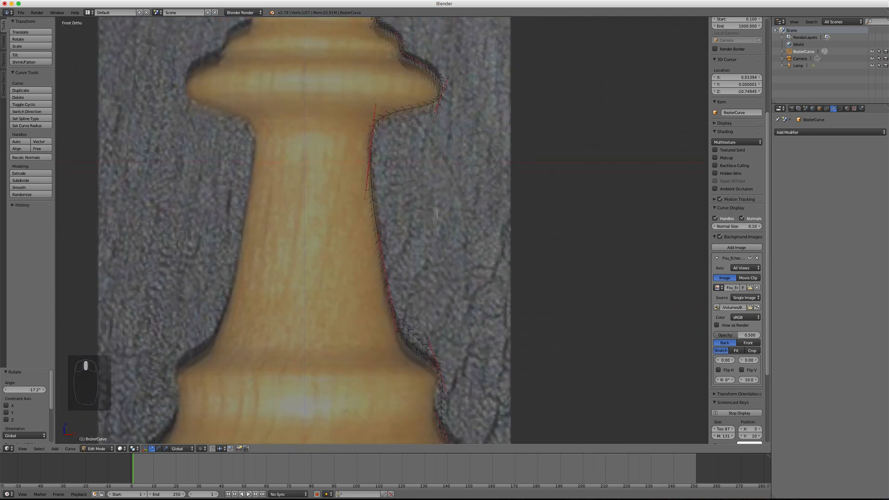
pyautogui.keyDown('shift'); pyautogui.moveTo(437, 253); pyautogui.dragTo(435, 201, button='middle'); pyautogui.keyUp('shift')
pyautogui.keyDown('shift'); pyautogui.moveTo(442, 307); pyautogui.dragTo(439, 223, button='middle'); pyautogui.keyUp('shift')
# Step: Move the point on the ridge below the stem by about 0.02 in X and -0.17 in Z, and its lower handle about 0.45 inward
pyautogui.scroll(2, 456, 243)
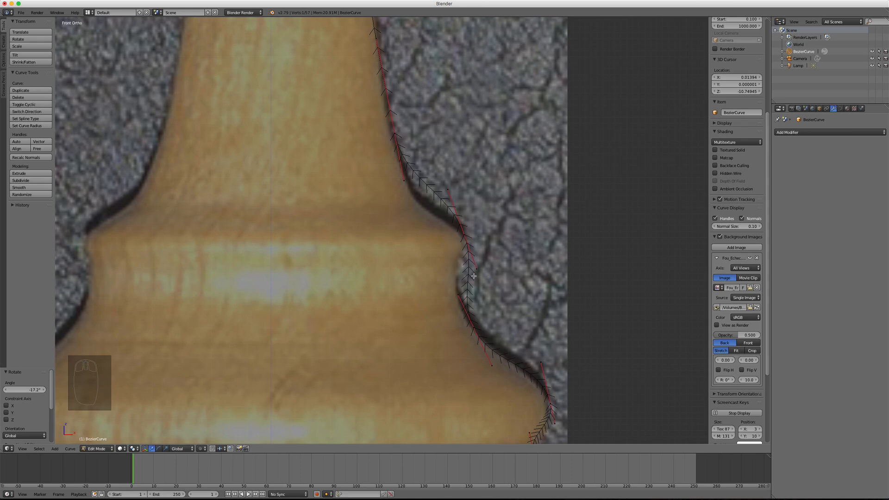
pyautogui.rightClick(466, 238)
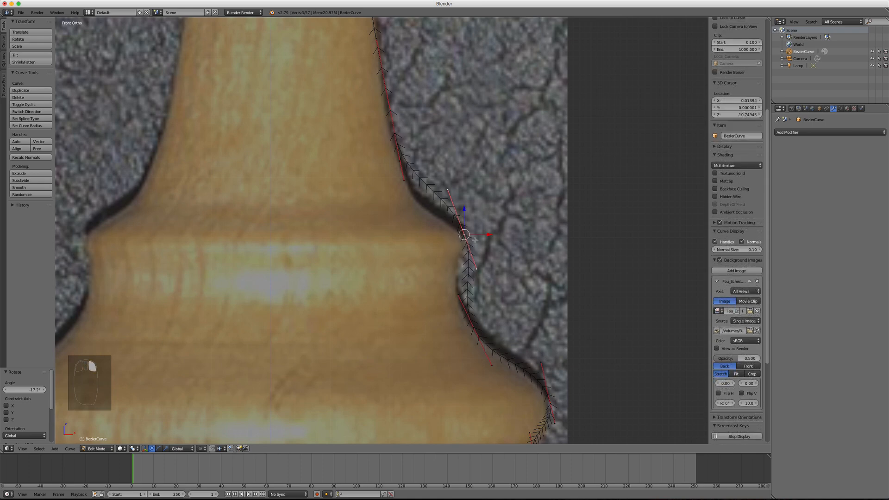
pyautogui.press('g')
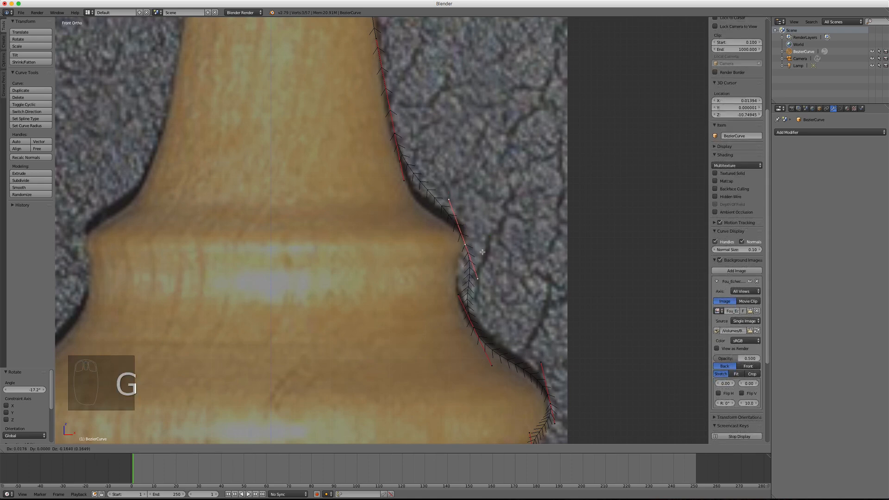
pyautogui.click(477, 275)
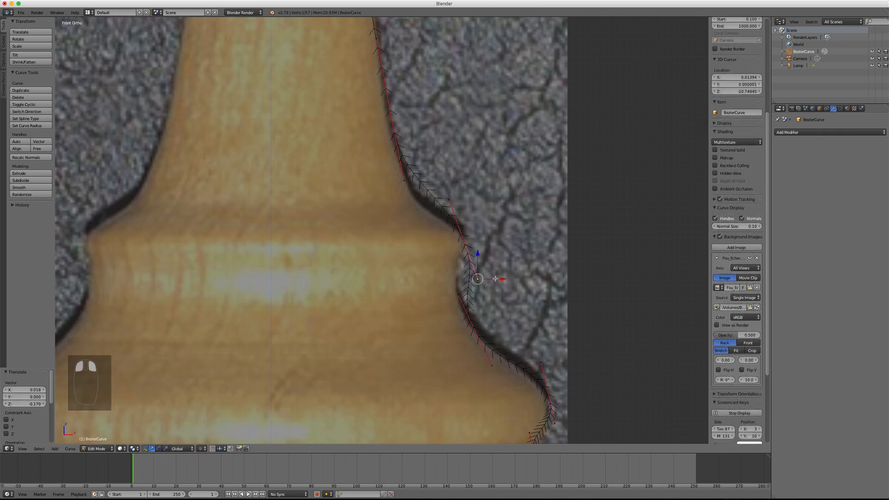
pyautogui.rightClick(477, 279)
pyautogui.press('g')
pyautogui.press('x')
pyautogui.moveTo(481, 279); pyautogui.dragTo(475, 279)
# Step: Subdivide the segment between the lower stem point and the ridge point with one cut, and nudge the selection slightly inward along X
pyautogui.press('b')
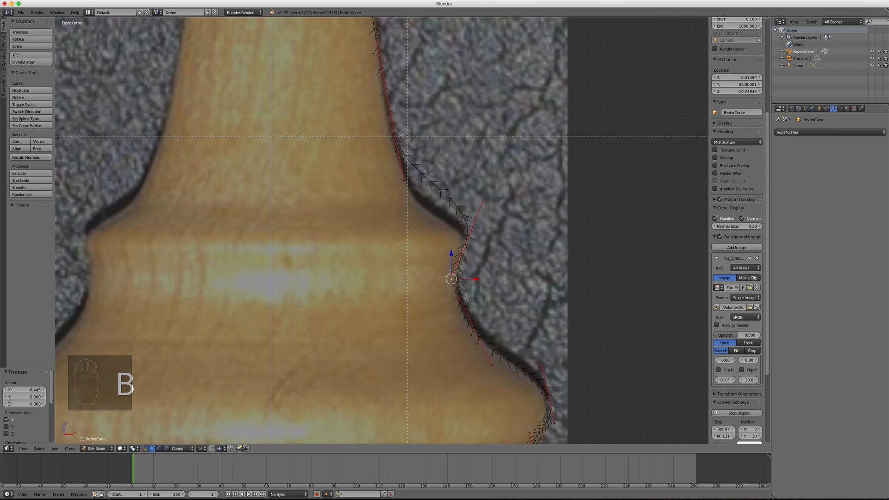
pyautogui.moveTo(374, 123); pyautogui.dragTo(504, 262)
pyautogui.press('w')
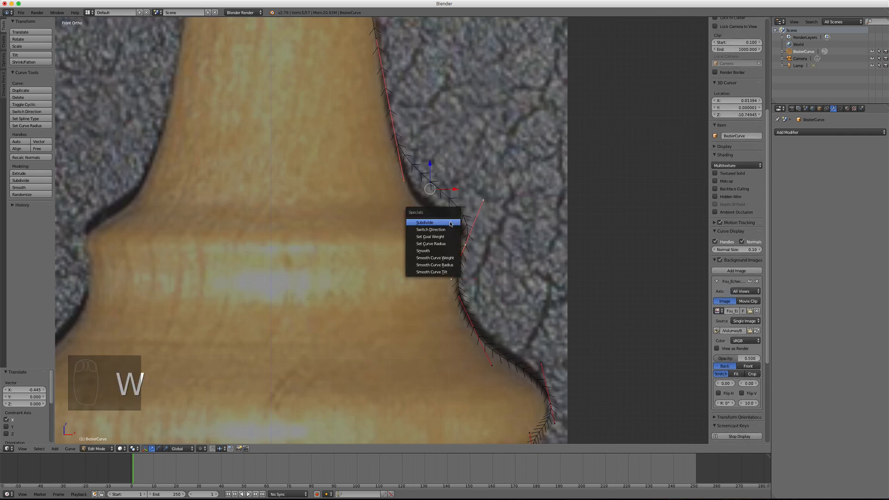
pyautogui.click(450, 221)
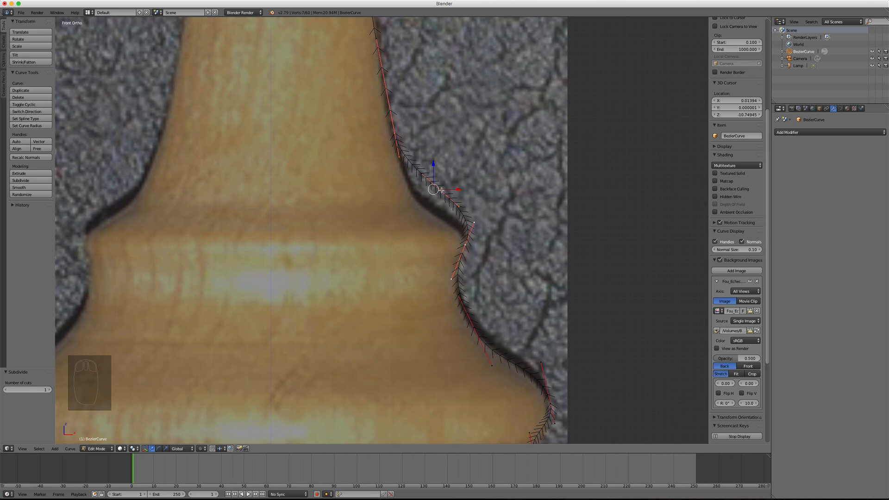
pyautogui.moveTo(457, 189); pyautogui.dragTo(456, 191)
pyautogui.press('a')
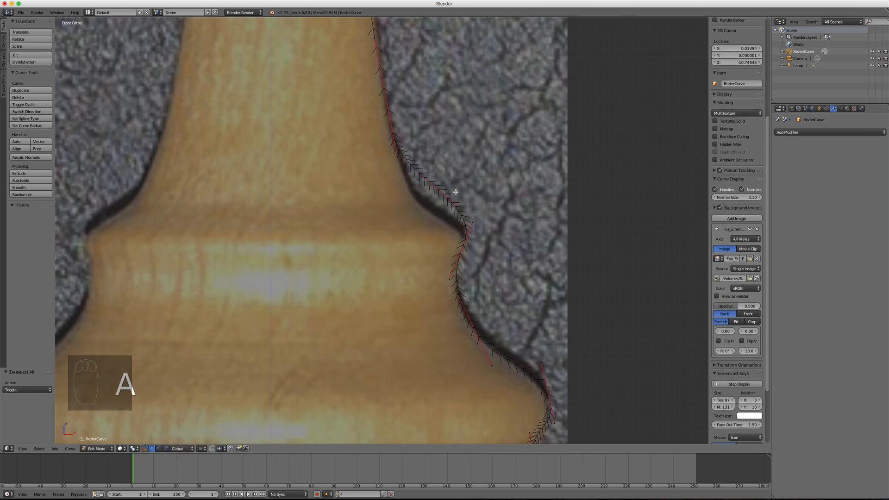
# Step: Move the new point above the ridge about 0.19 inward along X, and its lower handle about 0.135 outward and 0.19 down
pyautogui.rightClick(440, 191)
pyautogui.moveTo(464, 190); pyautogui.dragTo(453, 192)
pyautogui.rightClick(448, 207)
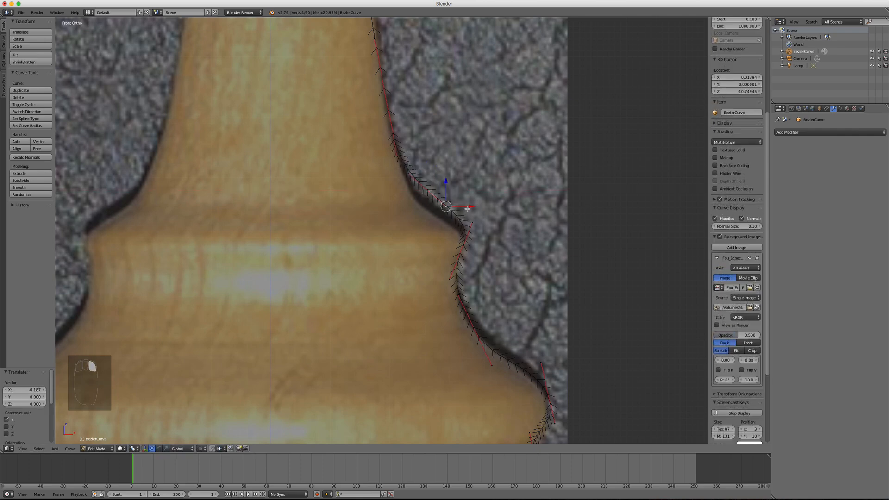
pyautogui.press('g')
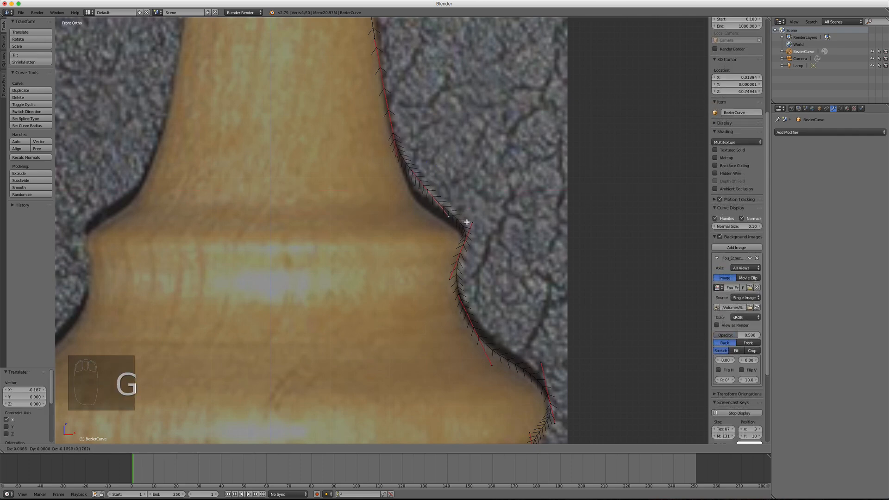
pyautogui.click(471, 221)
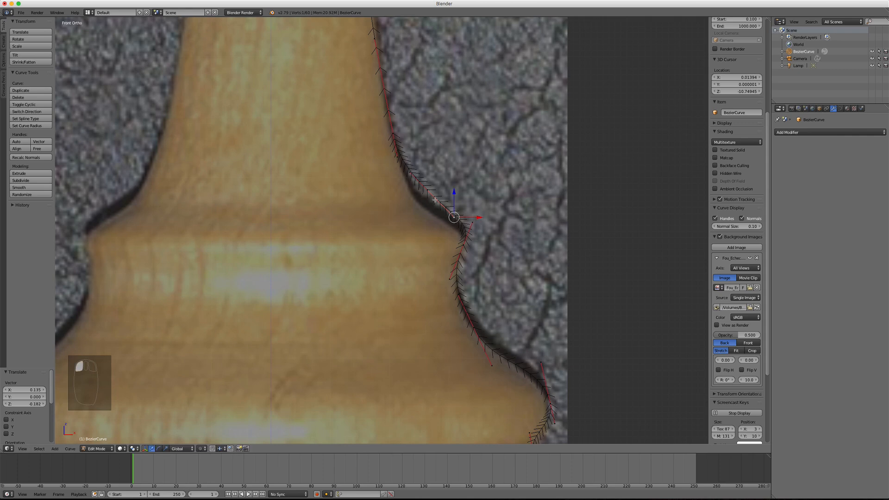
# Step: Shift the new point above the ridge about 0.06 inward and 0.21 down, onto the piece's outline
pyautogui.rightClick(432, 200)
pyautogui.press('g')
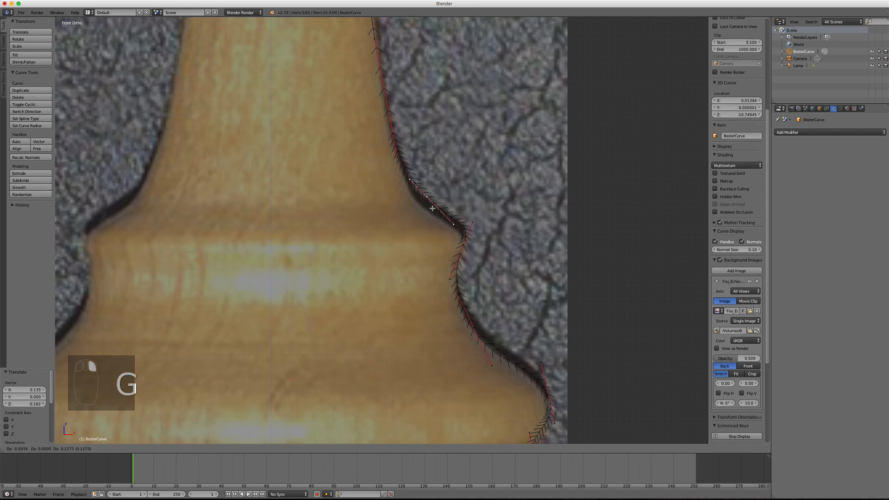
pyautogui.click(429, 213)
# Step: Move the lower handle of the base's outer side point about 0.10 inward along X
pyautogui.scroll(-2, 439, 214)
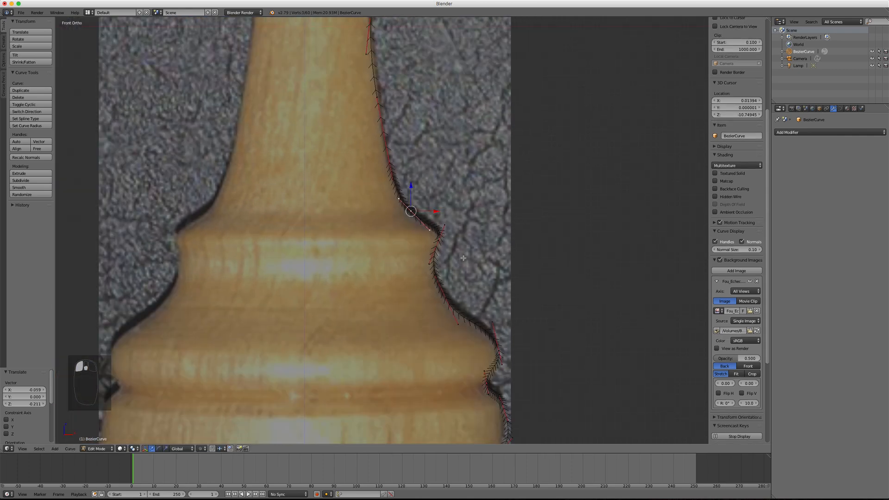
pyautogui.keyDown('shift'); pyautogui.moveTo(470, 285); pyautogui.dragTo(408, 138, button='middle'); pyautogui.keyUp('shift')
pyautogui.keyDown('shift'); pyautogui.moveTo(415, 256); pyautogui.dragTo(418, 208, button='middle'); pyautogui.keyUp('shift')
pyautogui.scroll(2, 429, 246)
pyautogui.keyDown('shift'); pyautogui.moveTo(498, 227); pyautogui.dragTo(468, 215, button='middle'); pyautogui.keyUp('shift')
pyautogui.scroll(1, 469, 216)
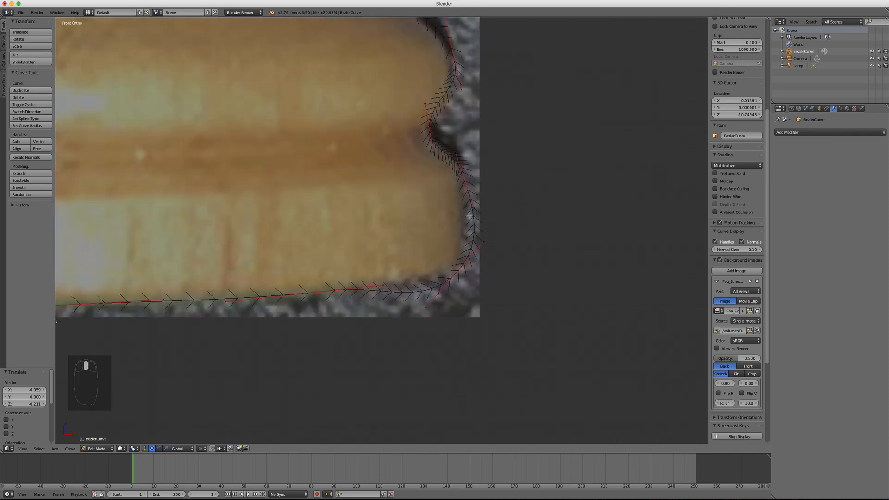
pyautogui.rightClick(471, 209)
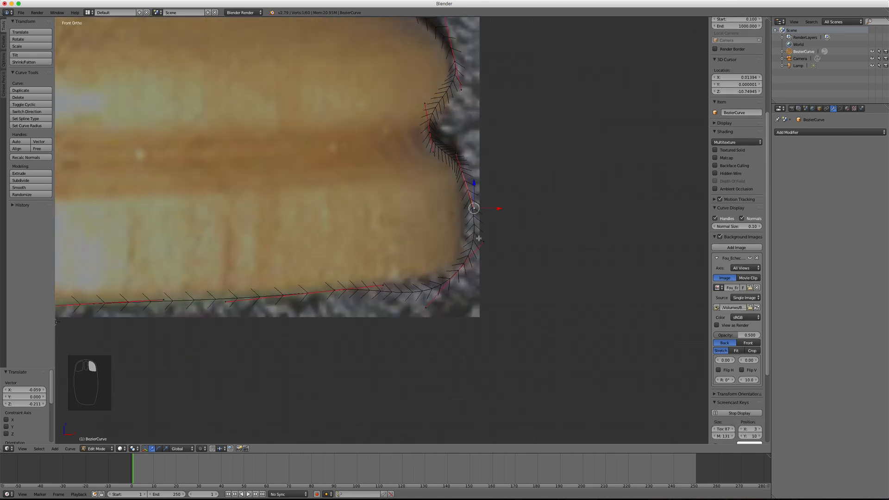
pyautogui.moveTo(498, 208); pyautogui.dragTo(490, 208)
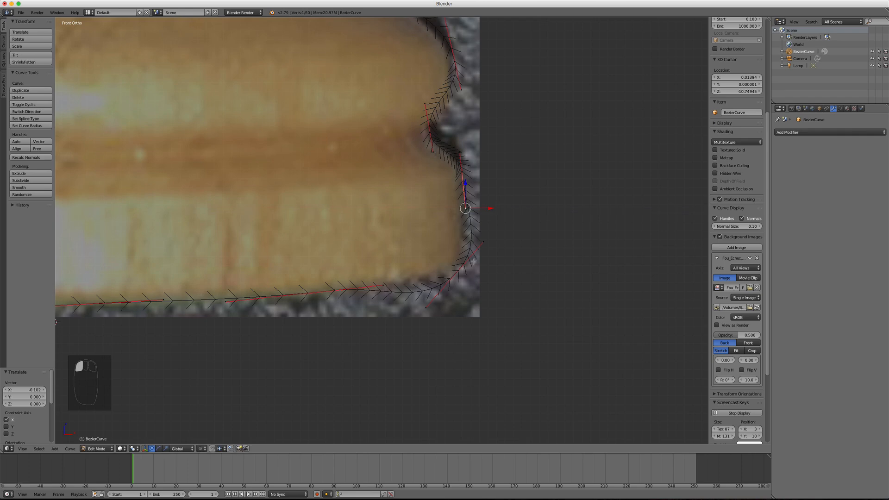
# Step: Move the base corner point's upper handle about 0.146 inward along X and its lower handle about 0.128 outward and 0.342 up
pyautogui.rightClick(482, 241)
pyautogui.press('g')
pyautogui.press('x')
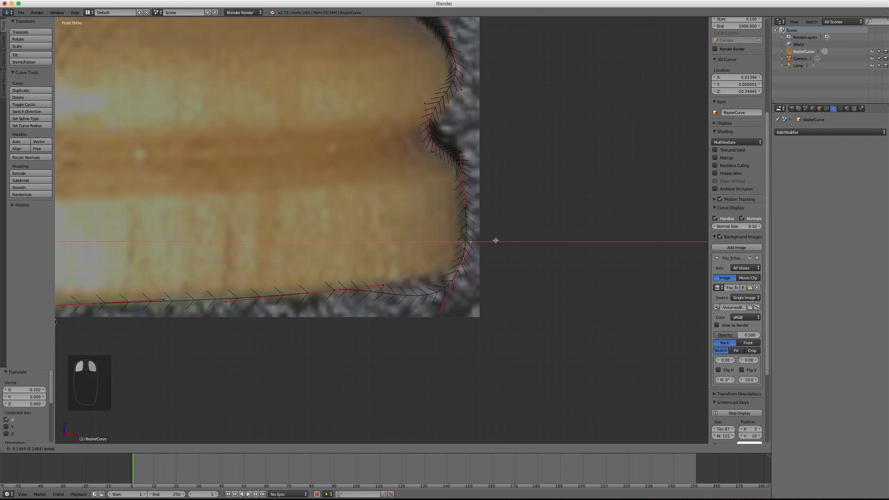
pyautogui.click(495, 240)
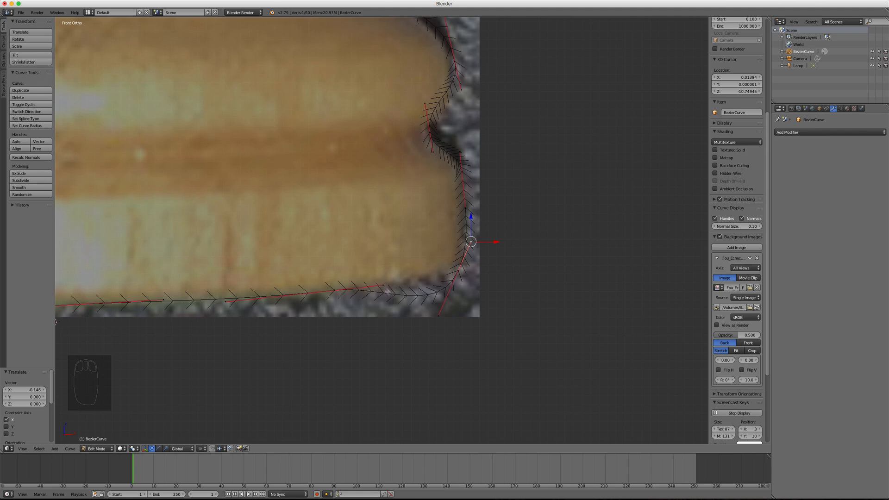
pyautogui.rightClick(438, 316)
pyautogui.press('g')
pyautogui.click(449, 286)
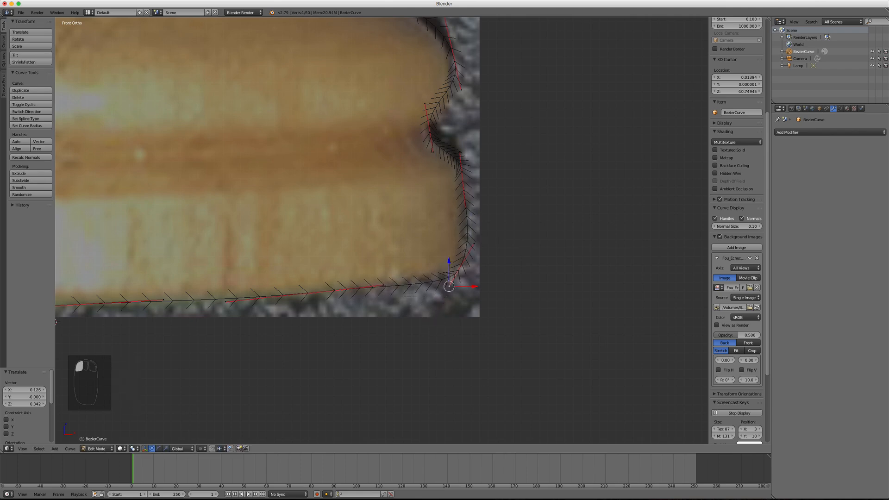
# Step: Select the curve's bottom end point at the centre of the base and place the 3D cursor on it
pyautogui.scroll(-2, 449, 286)
pyautogui.keyDown('shift'); pyautogui.moveTo(257, 270); pyautogui.dragTo(400, 300, button='middle'); pyautogui.keyUp('shift')
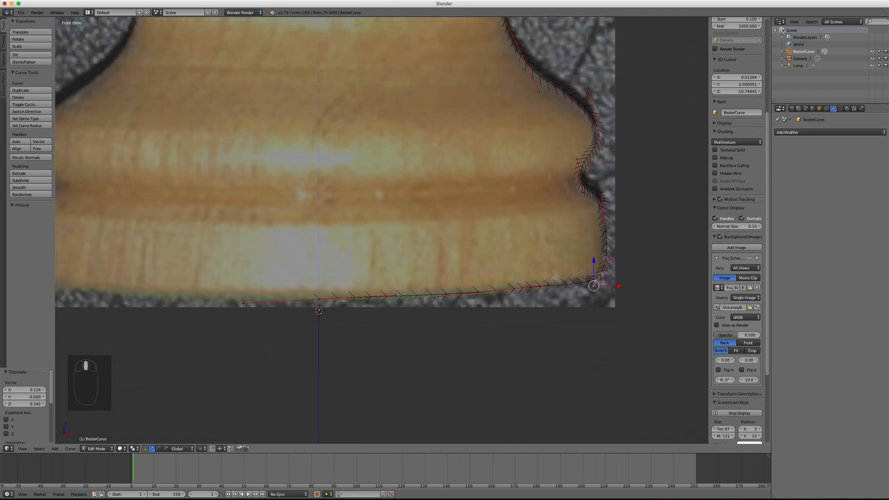
pyautogui.rightClick(317, 299)
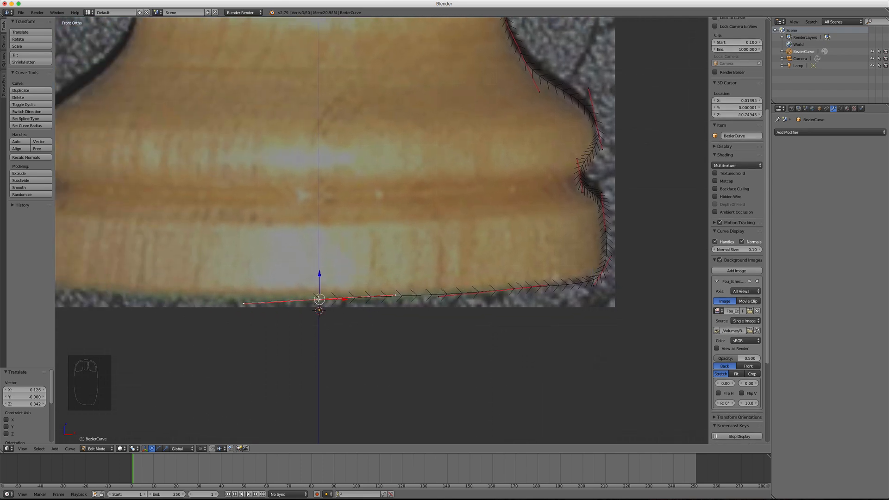
pyautogui.click(319, 299)
# Step: Return to Object Mode and convert the finished Bezier profile curve to a mesh
pyautogui.scroll(-5, 361, 270)
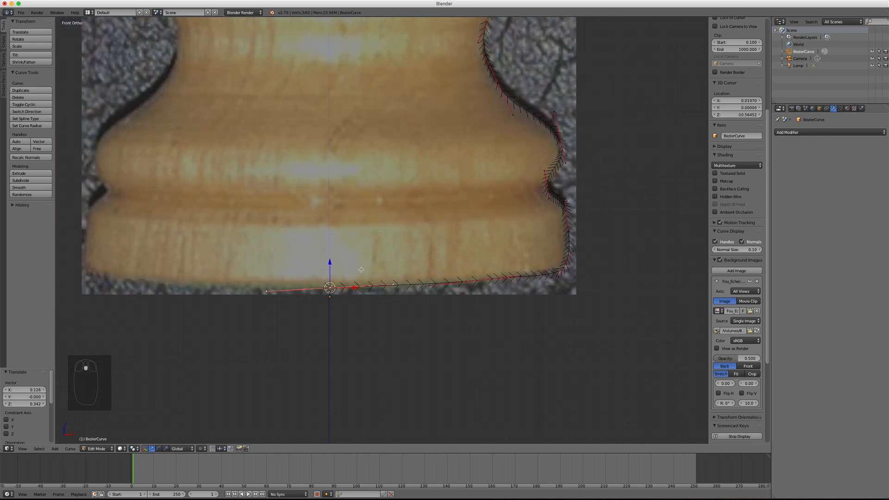
pyautogui.scroll(-3, 370, 221)
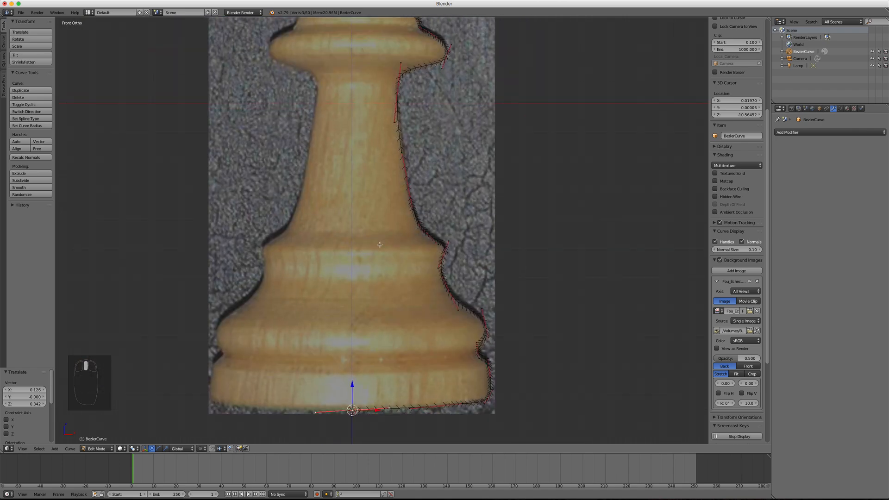
pyautogui.keyDown('shift'); pyautogui.moveTo(403, 210); pyautogui.dragTo(393, 237, button='middle'); pyautogui.keyUp('shift')
pyautogui.scroll(2, 395, 239)
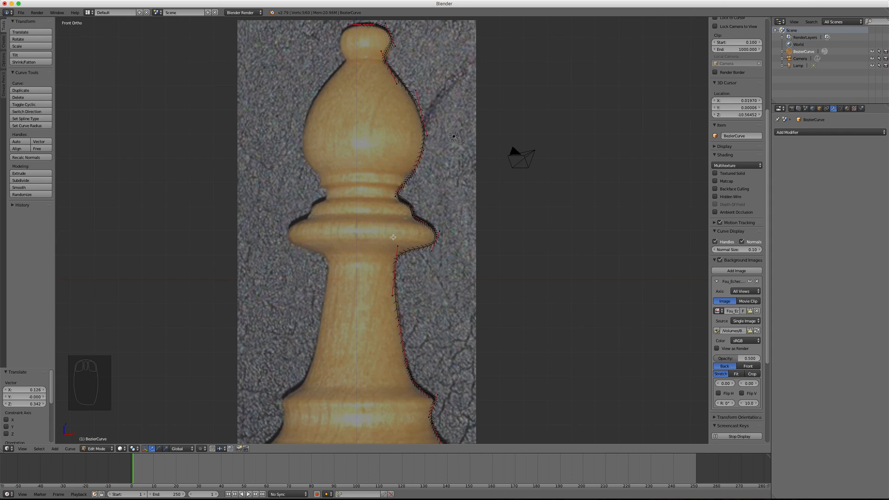
pyautogui.hotkey('shift', 'a')
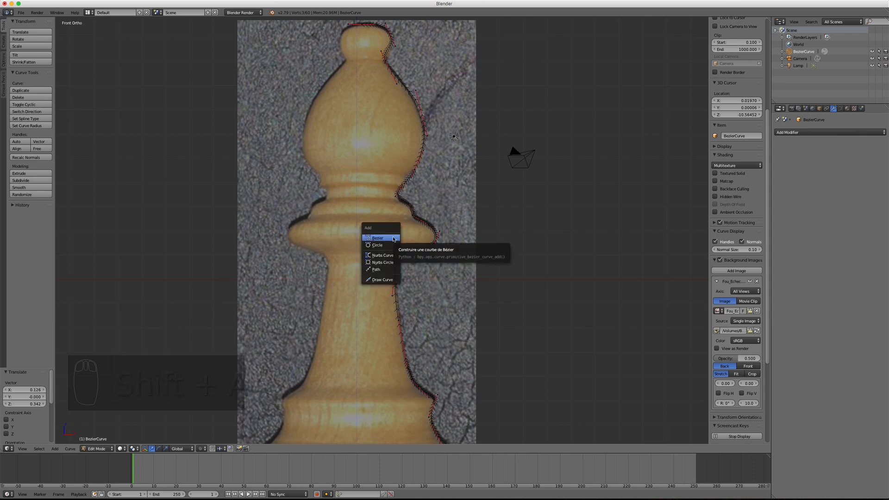
pyautogui.press('Escape')
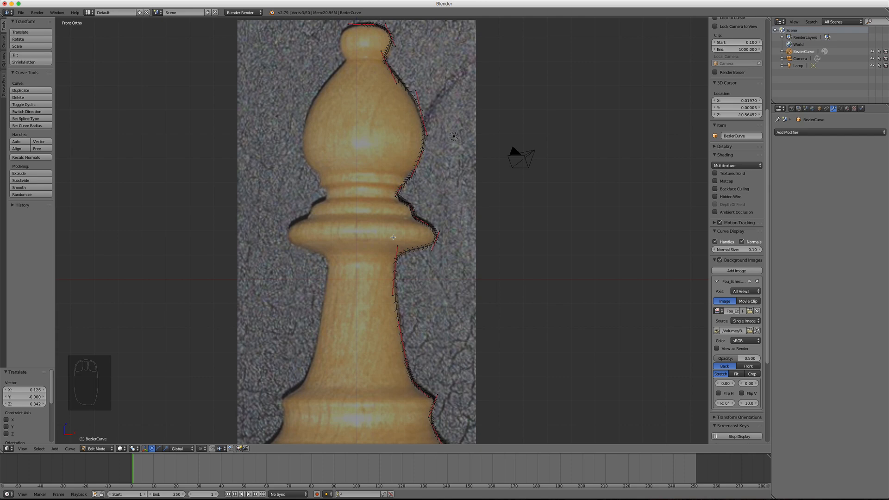
pyautogui.press('Tab')
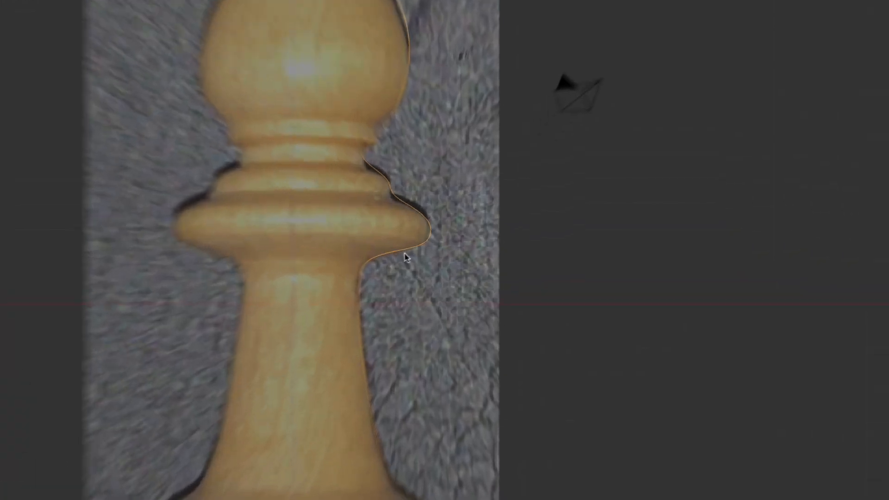
pyautogui.hotkey('alt', 'c')
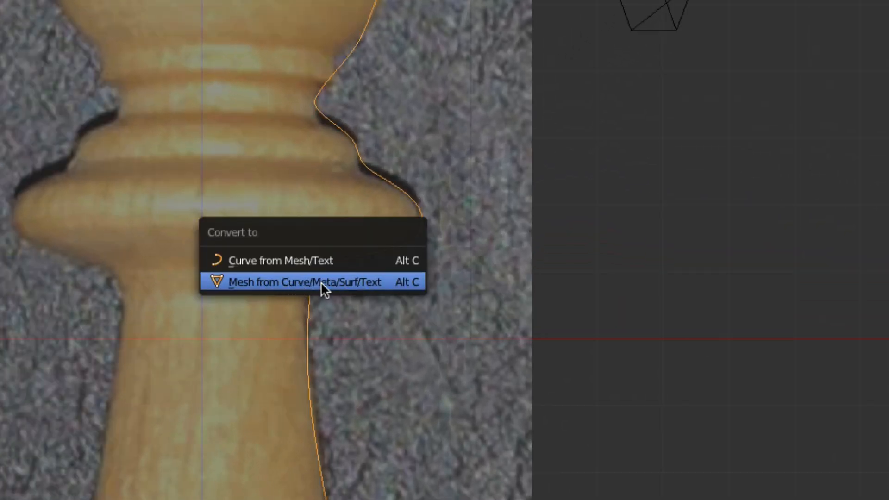
pyautogui.click(357, 283)
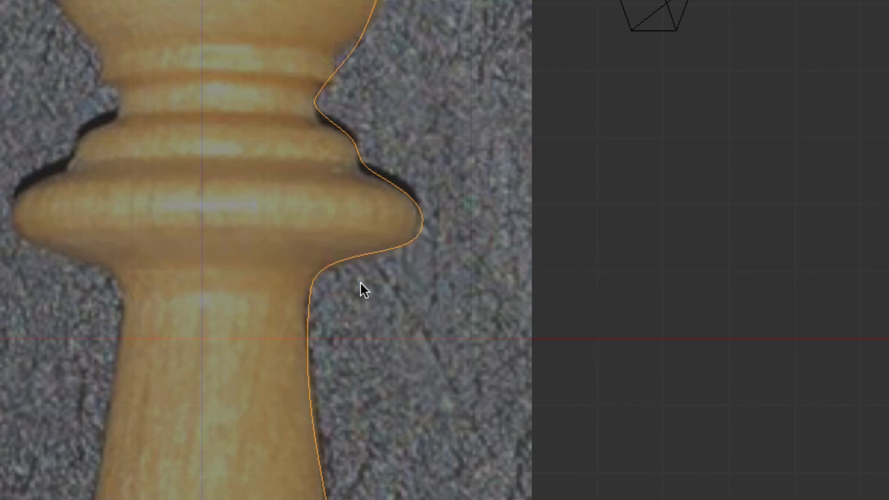
# Step: In top view, select the entire mesh profile in Edit Mode and spin it around the 3D cursor
pyautogui.press('Tab')
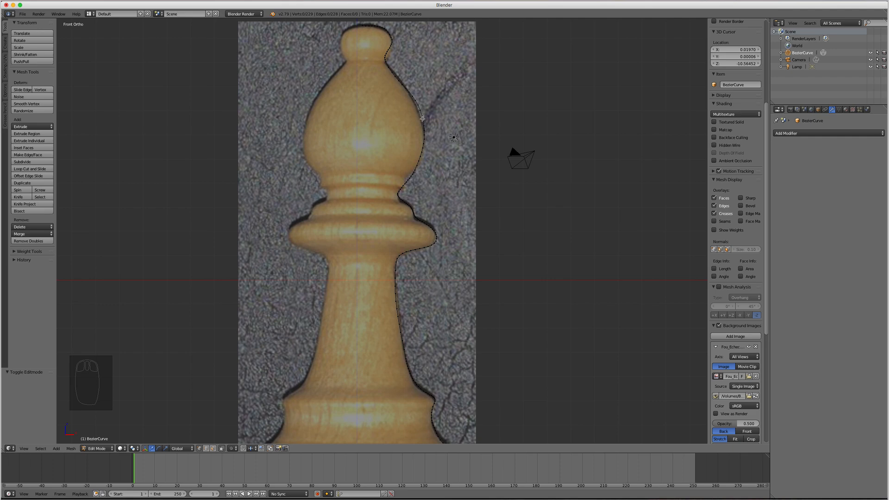
pyautogui.scroll(2, 422, 118)
pyautogui.scroll(-4, 423, 119)
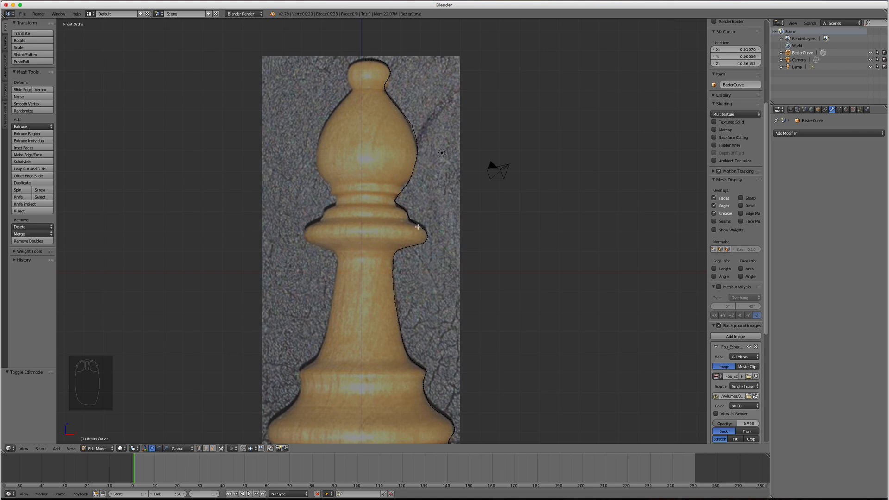
pyautogui.press('Tab')
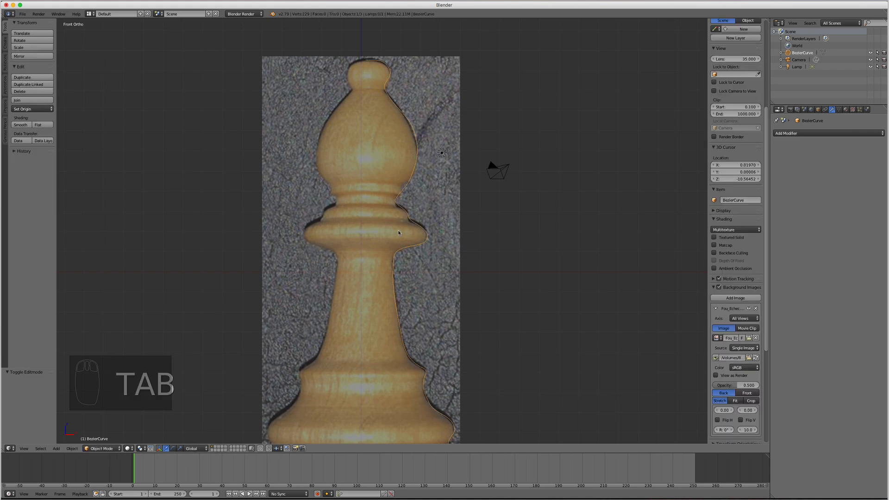
pyautogui.press('KP_7')
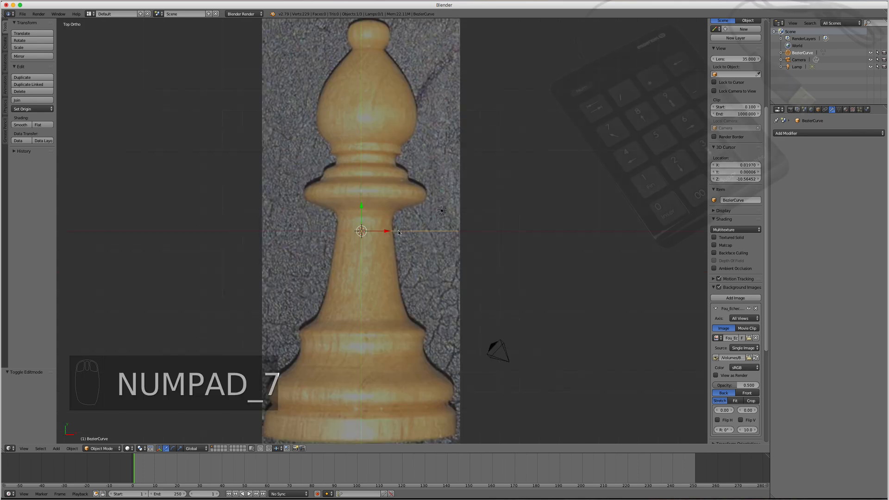
pyautogui.press('Tab')
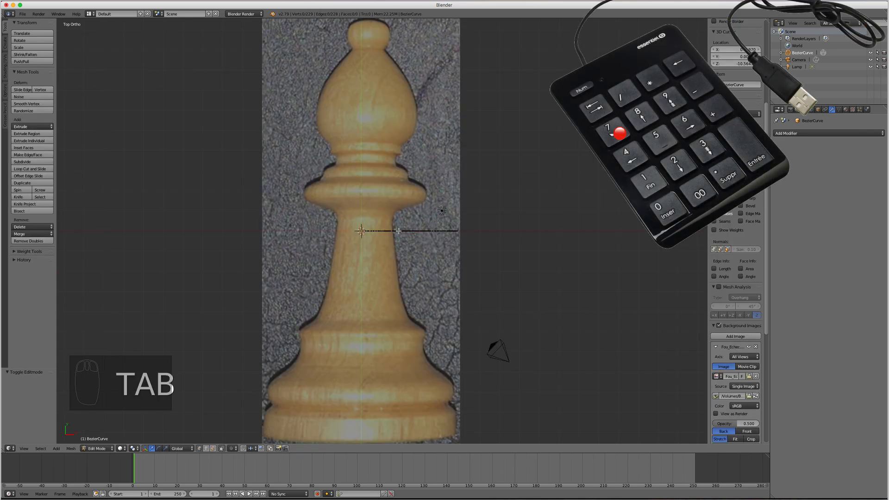
pyautogui.press('a')
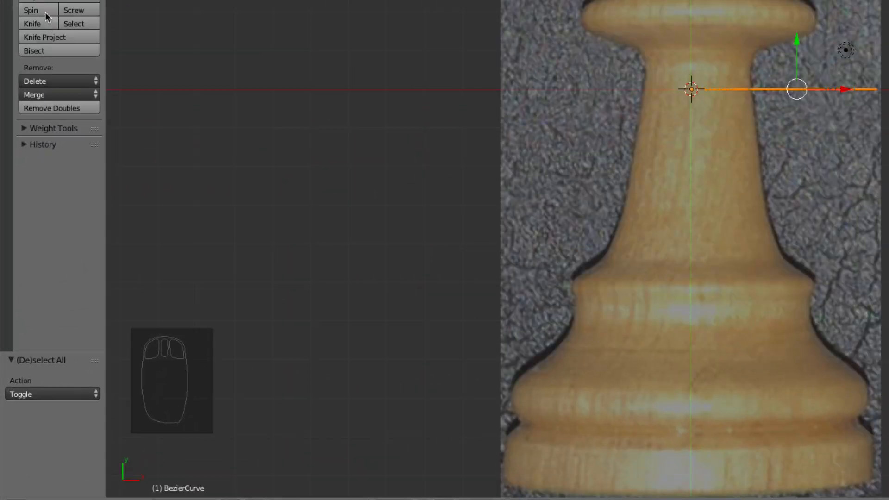
pyautogui.click(21, 190)
# Step: Set the spin to 12 steps over an angle of 360°
pyautogui.click(64, 393)
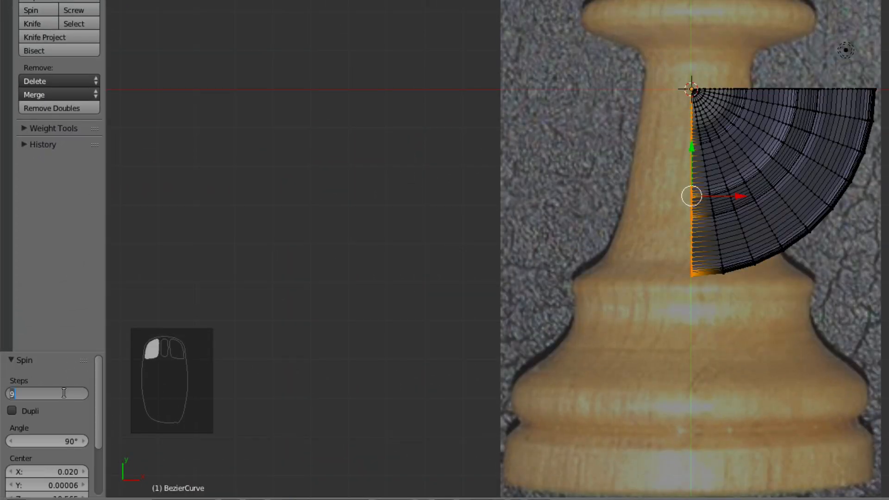
pyautogui.write('12')
pyautogui.press('Return')
pyautogui.click(50, 440)
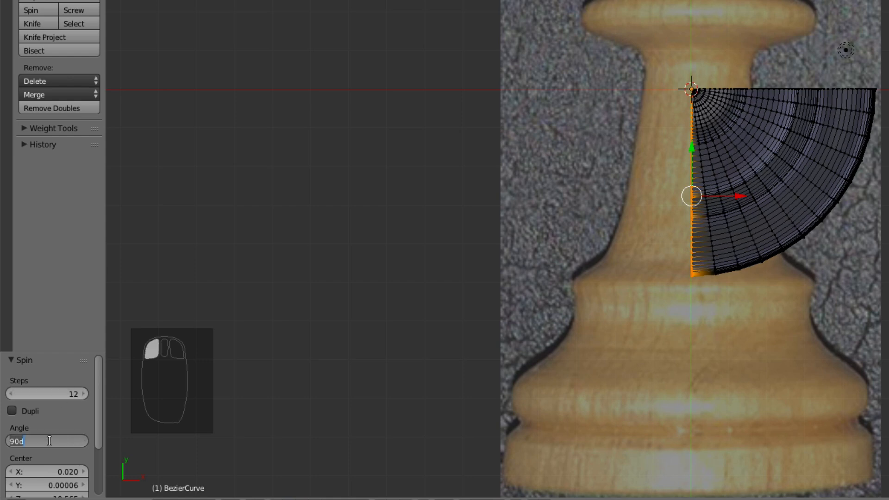
pyautogui.write('360')
pyautogui.press('Return')
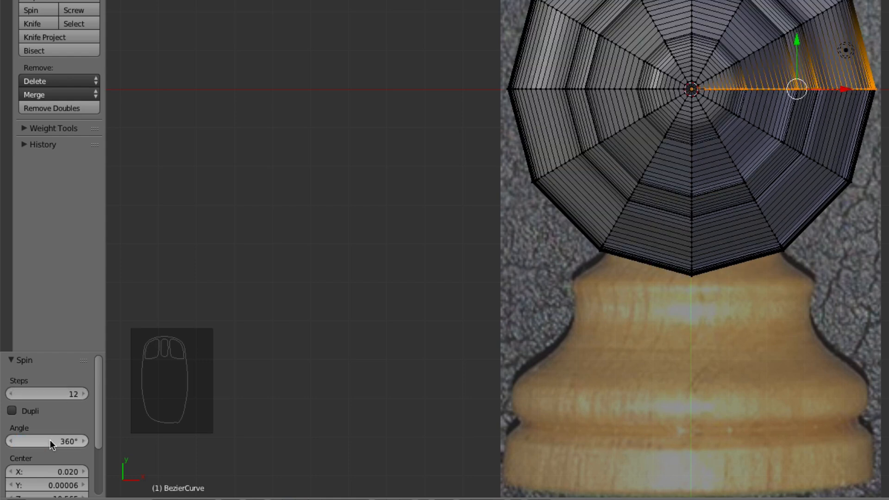
# Step: Remove the duplicate vertices from the whole spun mesh and apply Smooth Vertex to it
pyautogui.moveTo(765, 288); pyautogui.dragTo(775, 226, button='middle')
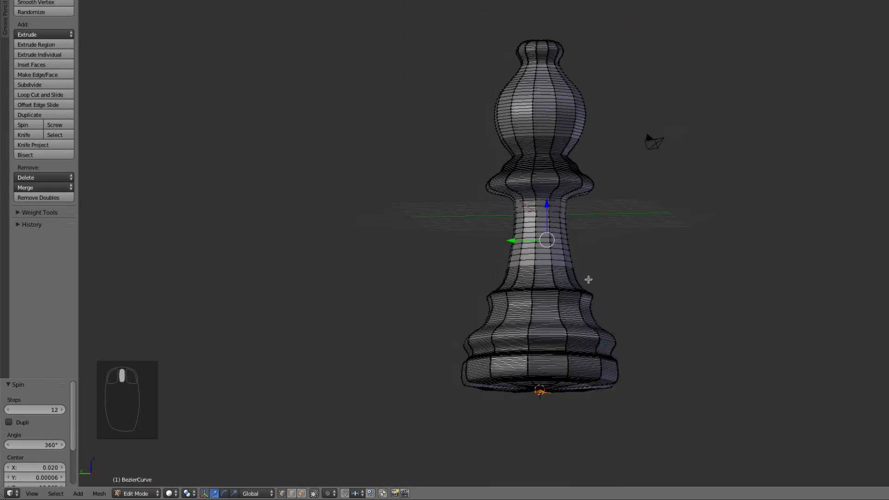
pyautogui.moveTo(588, 280); pyautogui.dragTo(547, 309, button='middle')
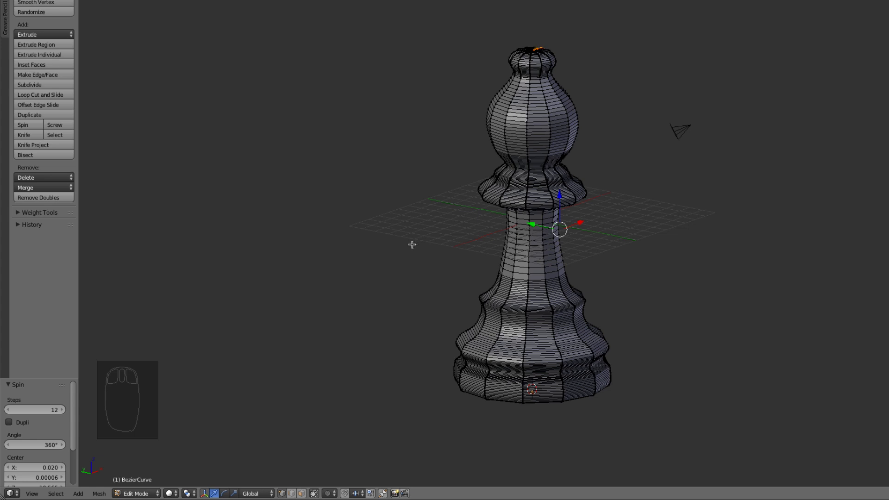
pyautogui.press('a')
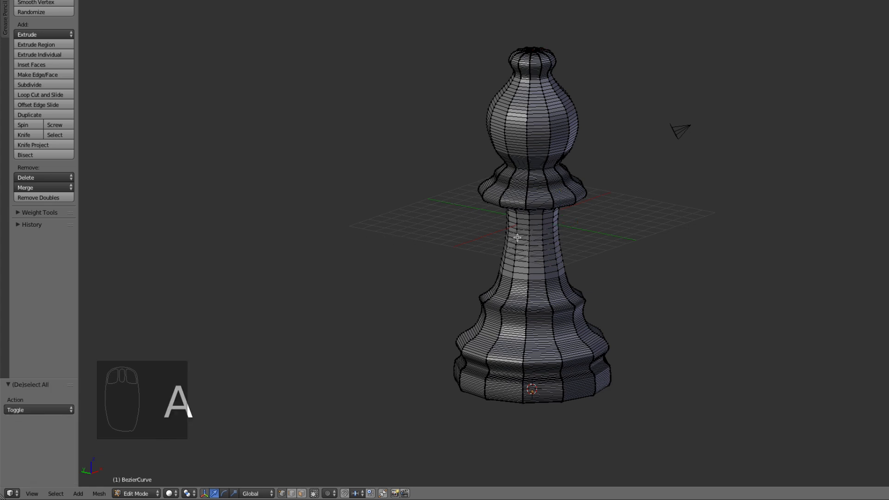
pyautogui.press('a')
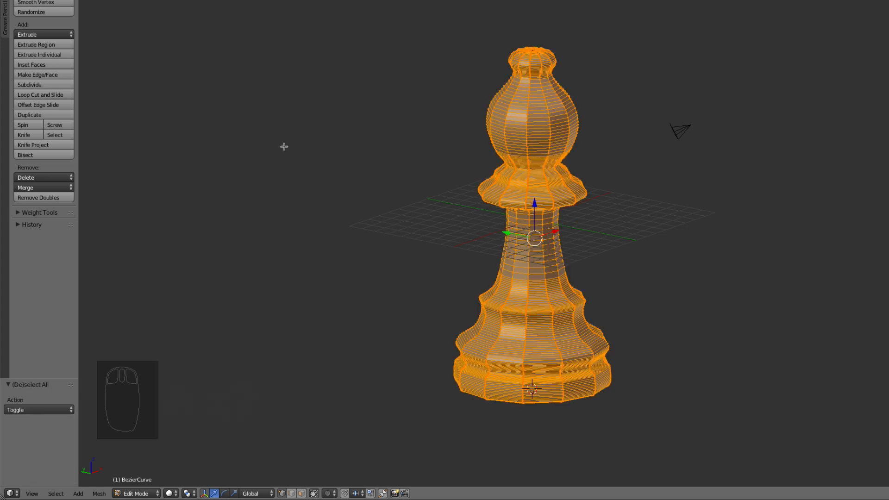
pyautogui.click(43, 197)
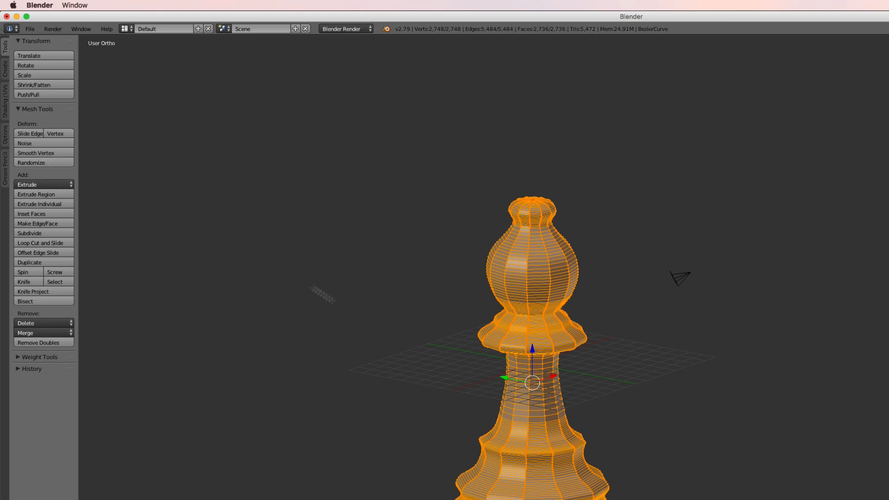
pyautogui.click(55, 153)
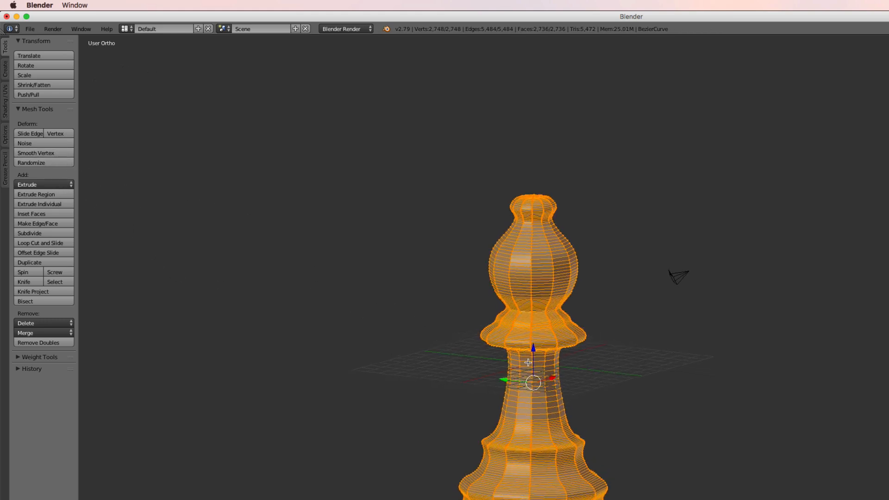
# Step: Return to Object Mode and apply smooth shading to the bishop
pyautogui.press('Tab')
pyautogui.moveTo(527, 354); pyautogui.dragTo(539, 351, button='middle')
pyautogui.click(27, 182)
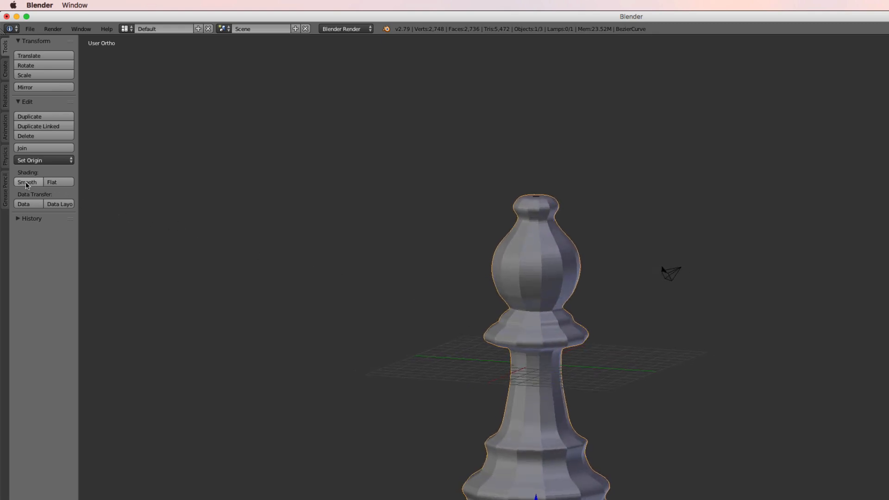
# Step: Add a Subdivision Surface modifier to the bishop and set its view subdivisions to 2
pyautogui.moveTo(632, 321); pyautogui.dragTo(595, 353, button='middle')
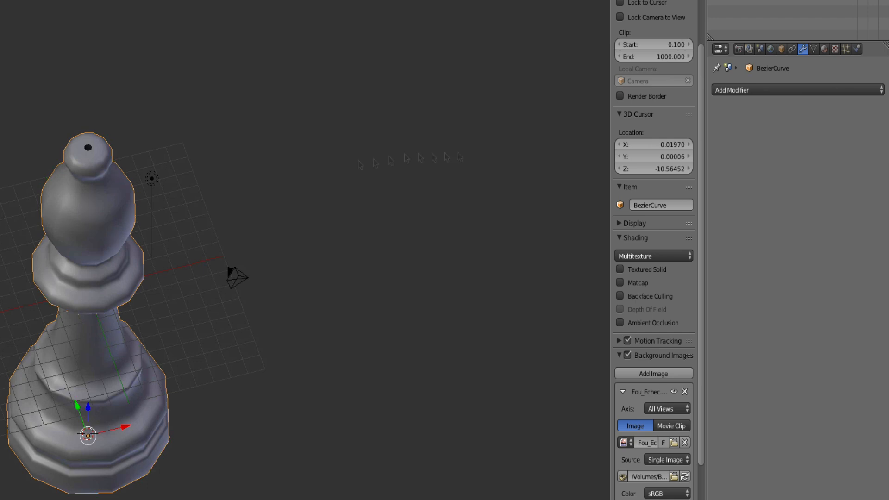
pyautogui.click(748, 91)
pyautogui.click(727, 93)
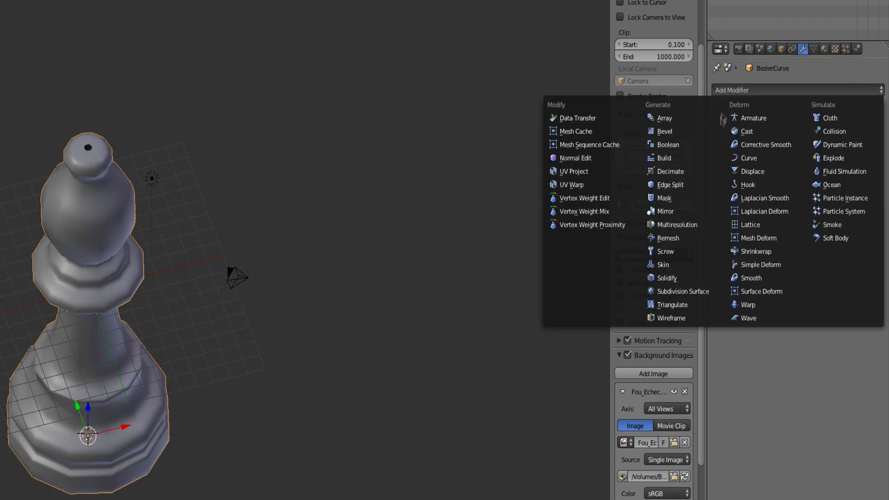
pyautogui.click(681, 291)
pyautogui.click(791, 170)
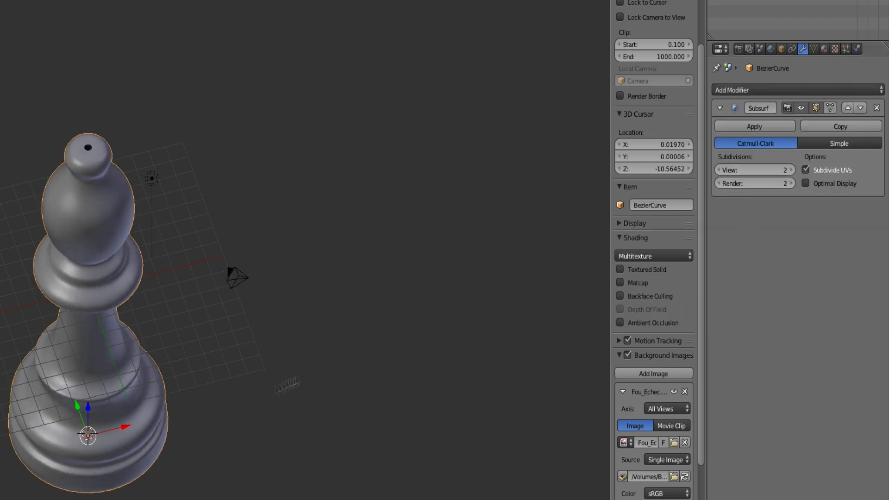
# Step: In Edit Mode, select the edge loop around the open hole at the top of the bishop's head
pyautogui.moveTo(232, 407); pyautogui.dragTo(237, 371, button='middle')
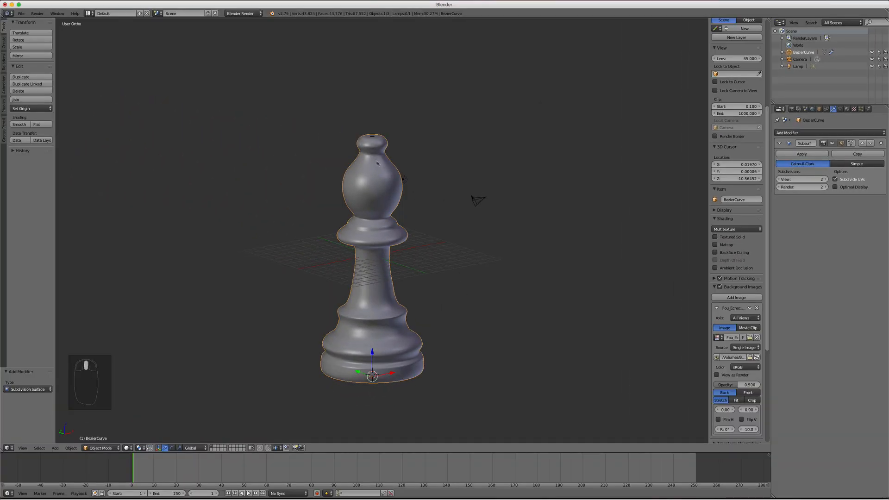
pyautogui.scroll(4, 377, 162)
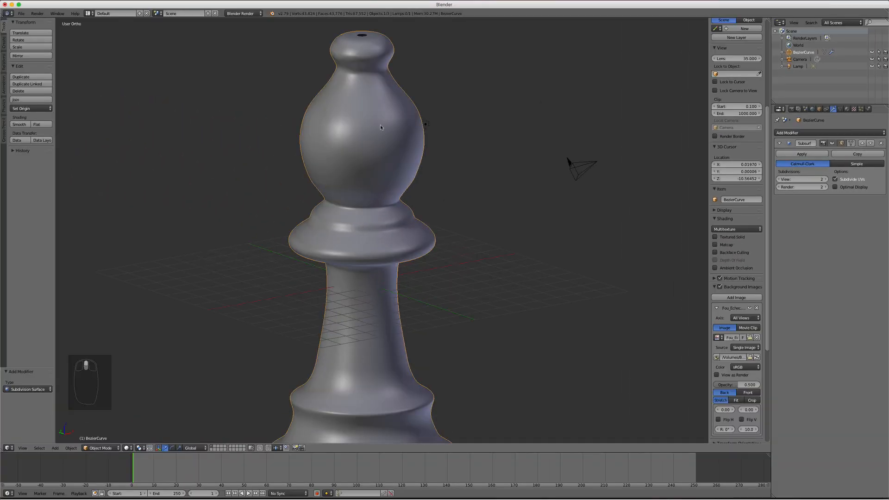
pyautogui.moveTo(380, 124); pyautogui.dragTo(384, 170, button='middle')
pyautogui.scroll(3, 385, 170)
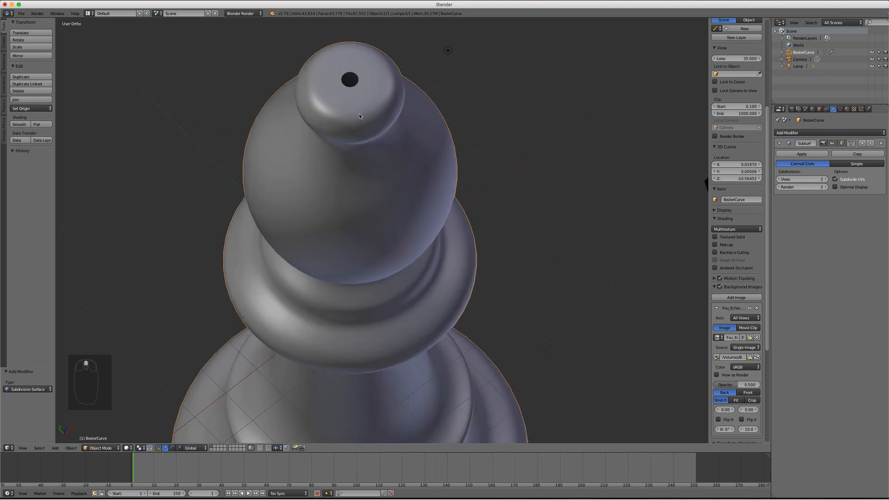
pyautogui.moveTo(359, 113); pyautogui.dragTo(380, 204, button='middle')
pyautogui.scroll(5, 372, 155)
pyautogui.moveTo(369, 136); pyautogui.dragTo(378, 196, button='middle')
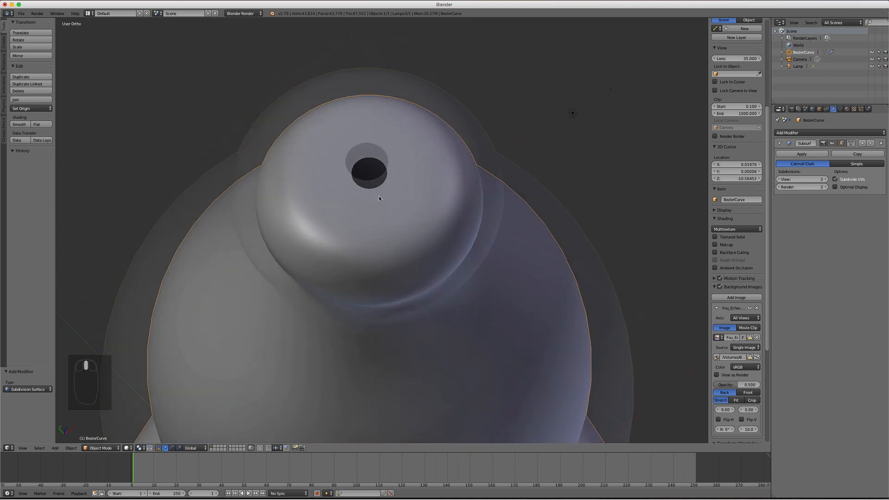
pyautogui.scroll(3, 375, 176)
pyautogui.press('Tab')
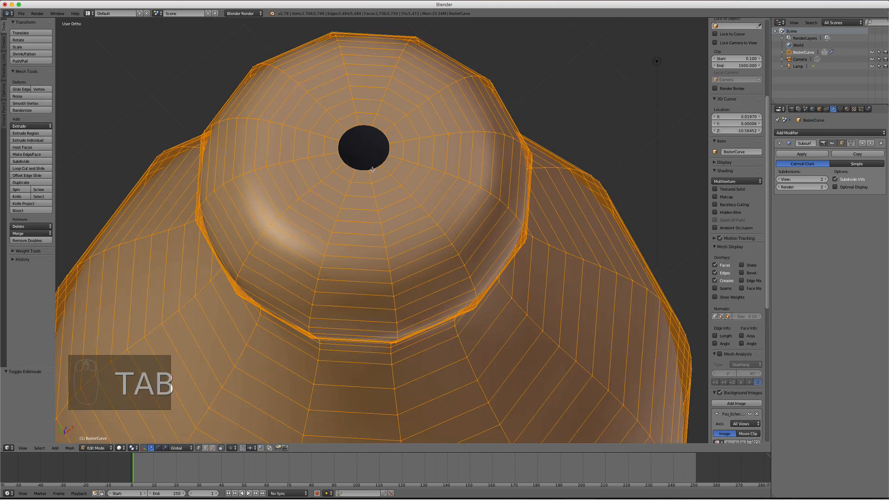
pyautogui.rightClick(371, 168)
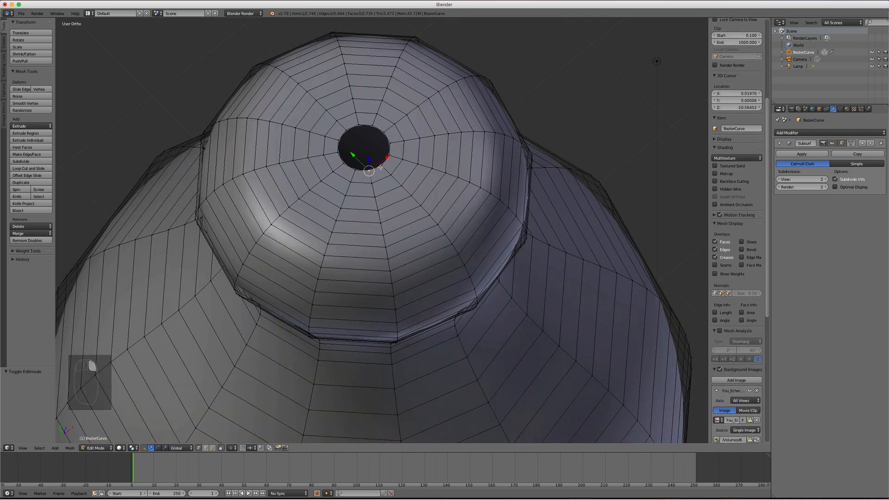
pyautogui.keyDown('alt'); pyautogui.rightClick(380, 167); pyautogui.keyUp('alt')
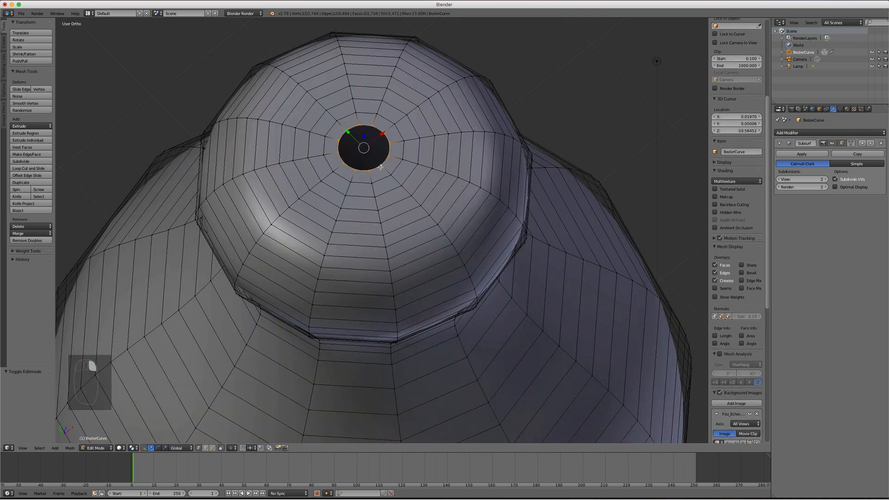
# Step: Extrude the selected loop, scale it inward toward the centre, and fill the remaining hole with a face
pyautogui.press('e')
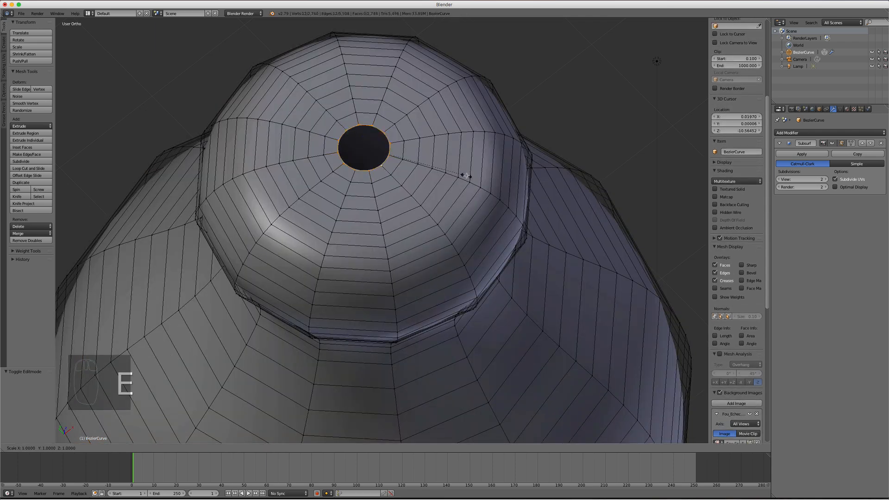
pyautogui.press('s')
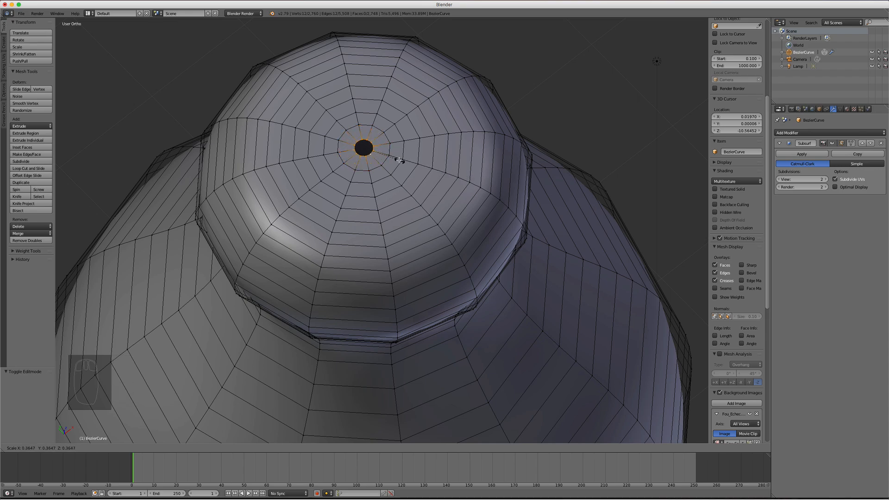
pyautogui.click(396, 160)
pyautogui.press('f')
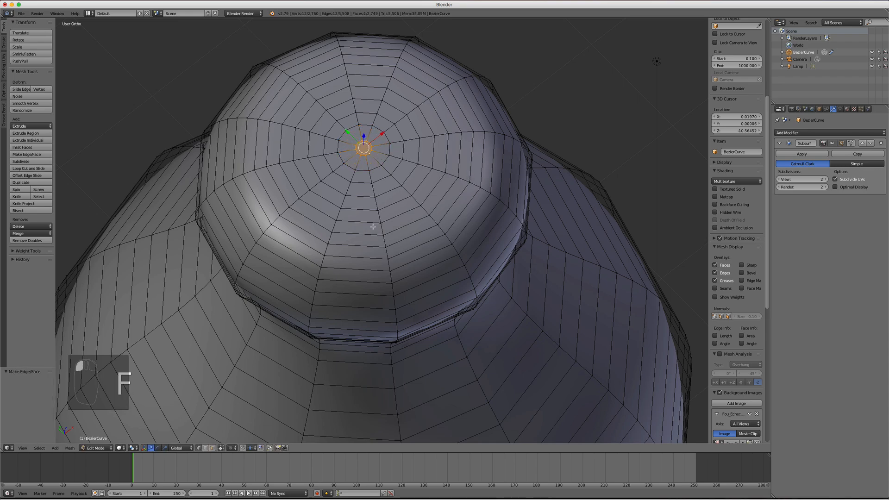
# Step: Select the edge loop around the small central hole in the bishop's underside and fill it with a face
pyautogui.moveTo(369, 224); pyautogui.dragTo(399, 197, button='middle')
pyautogui.scroll(-3, 399, 200)
pyautogui.scroll(-8, 399, 199)
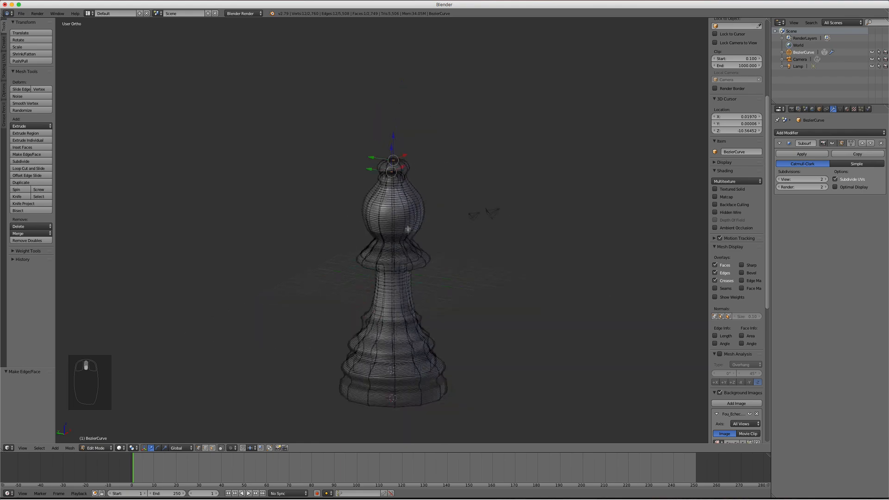
pyautogui.moveTo(412, 356); pyautogui.dragTo(419, 271, button='middle')
pyautogui.scroll(4, 408, 222)
pyautogui.scroll(8, 407, 223)
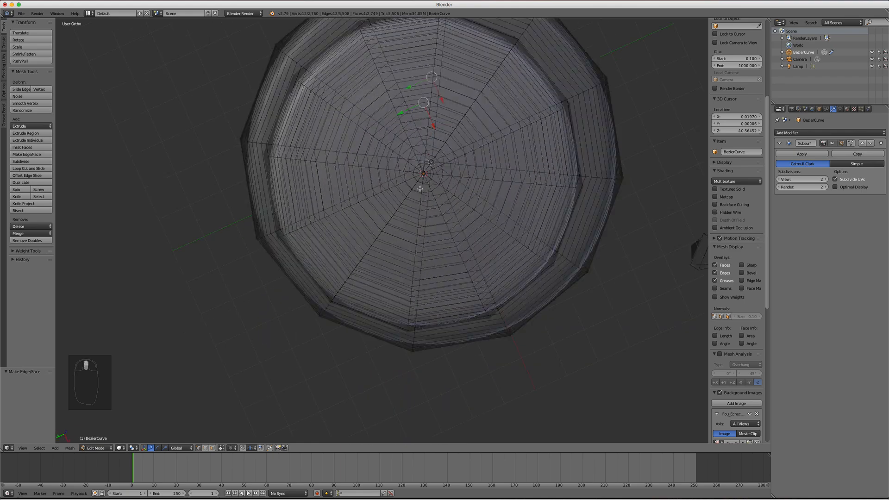
pyautogui.keyDown('shift'); pyautogui.moveTo(486, 141); pyautogui.dragTo(355, 280, button='middle'); pyautogui.keyUp('shift')
pyautogui.scroll(6, 365, 250)
pyautogui.keyDown('shift'); pyautogui.moveTo(336, 221); pyautogui.dragTo(408, 254, button='middle'); pyautogui.keyUp('shift')
pyautogui.scroll(3, 408, 254)
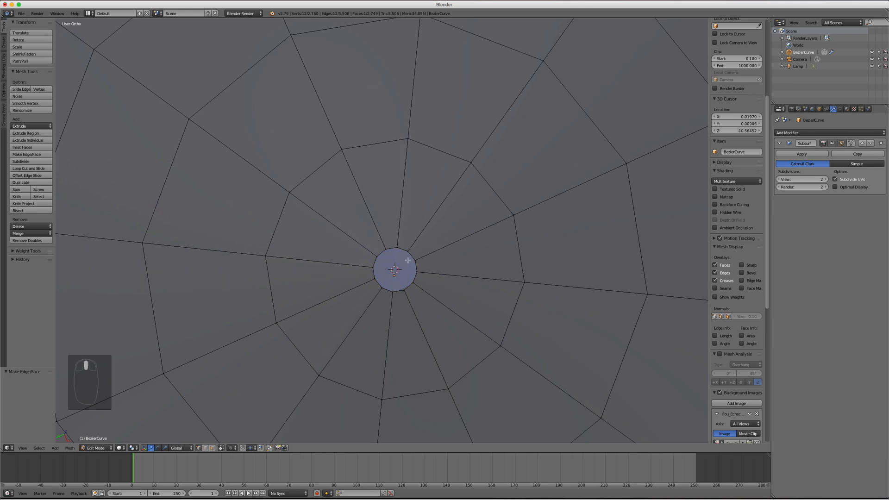
pyautogui.keyDown('alt'); pyautogui.rightClick(404, 251); pyautogui.keyUp('alt')
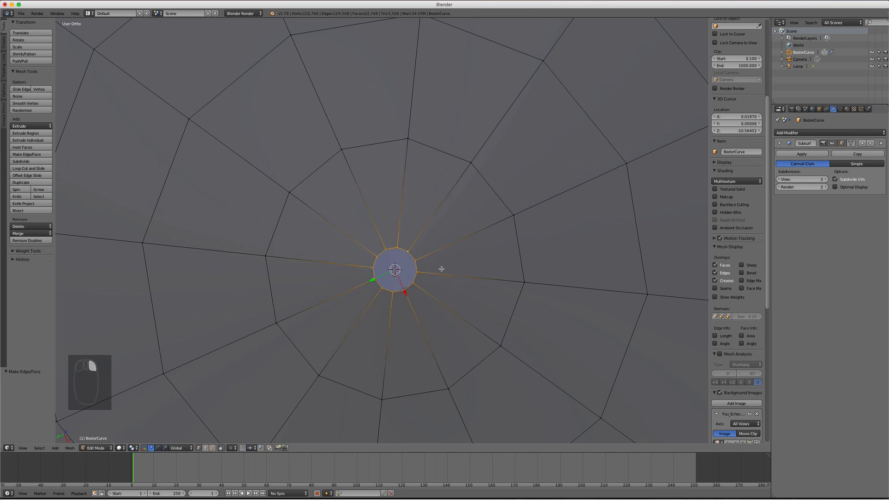
pyautogui.press('f')
pyautogui.scroll(-8, 440, 259)
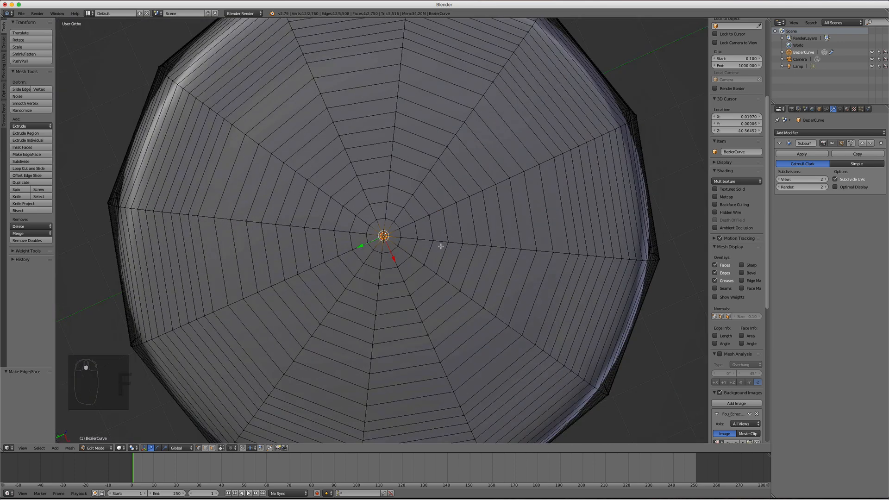
# Step: From the front view in Object Mode, move the bishop 10.978 along the X axis, clear of the reference image
pyautogui.moveTo(426, 187); pyautogui.dragTo(392, 292, button='middle')
pyautogui.moveTo(385, 331); pyautogui.dragTo(431, 261, button='middle')
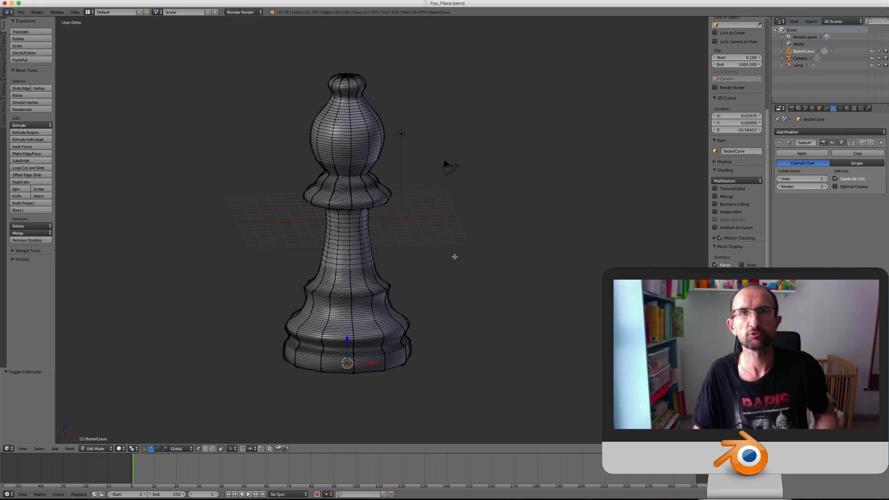
pyautogui.moveTo(438, 241)
pyautogui.mouseDown(button='middle')
pyautogui.moveTo(426, 260)
pyautogui.moveTo(438, 253)
pyautogui.moveTo(435, 264)
pyautogui.moveTo(454, 242)
pyautogui.mouseUp(button='middle')
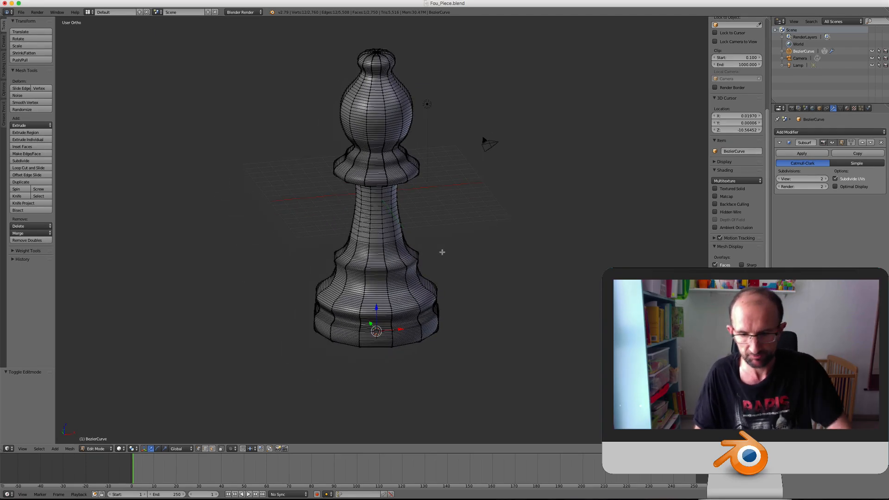
pyautogui.press('KP_1')
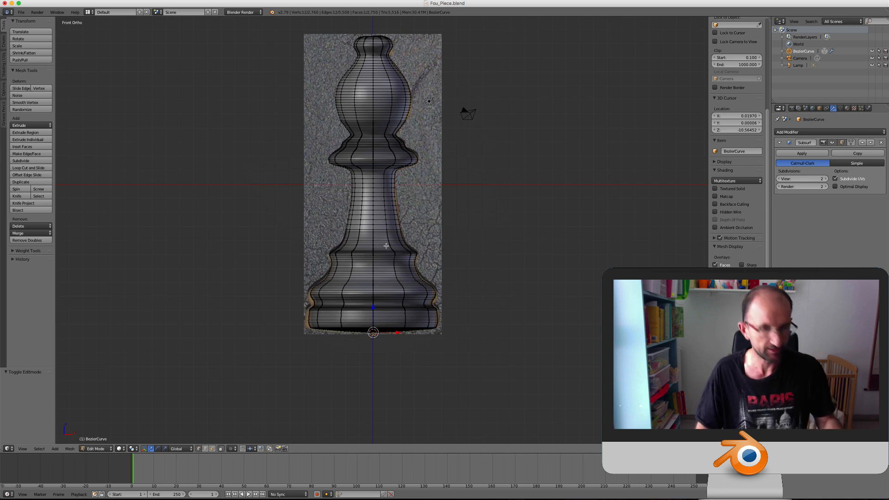
pyautogui.press('Tab')
pyautogui.press('g')
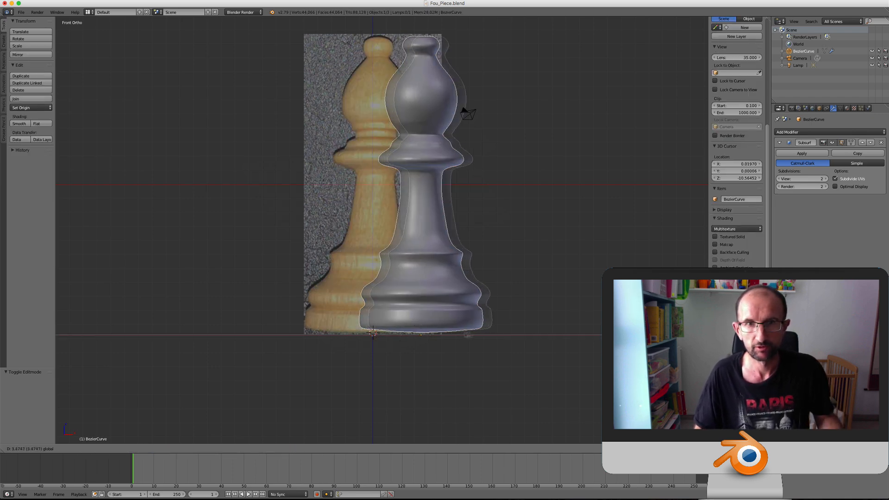
pyautogui.click(429, 101)
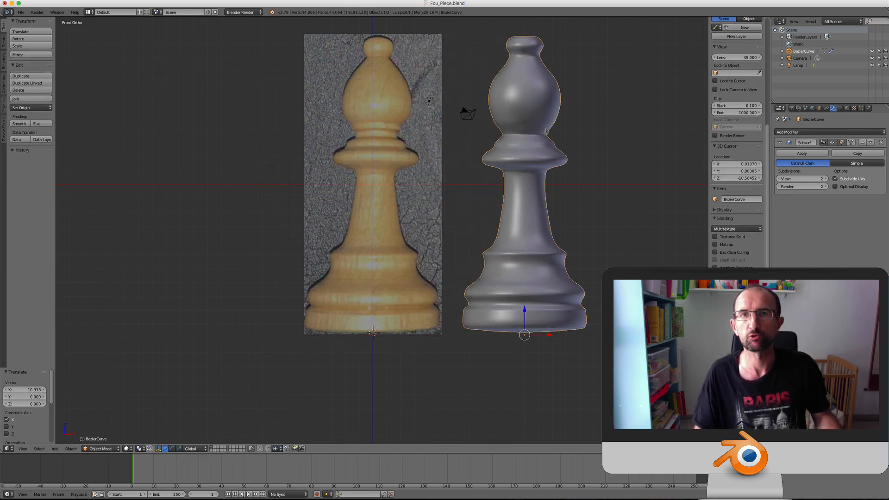
pyautogui.moveTo(566, 83); pyautogui.dragTo(558, 100, button='middle')
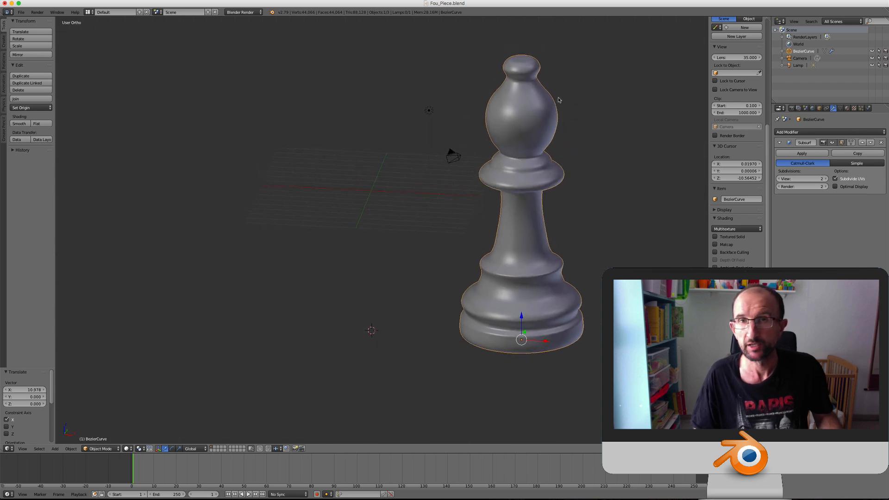
pyautogui.scroll(1, 558, 100)
pyautogui.scroll(-2, 533, 99)
pyautogui.scroll(2, 533, 99)
pyautogui.scroll(-1, 534, 99)
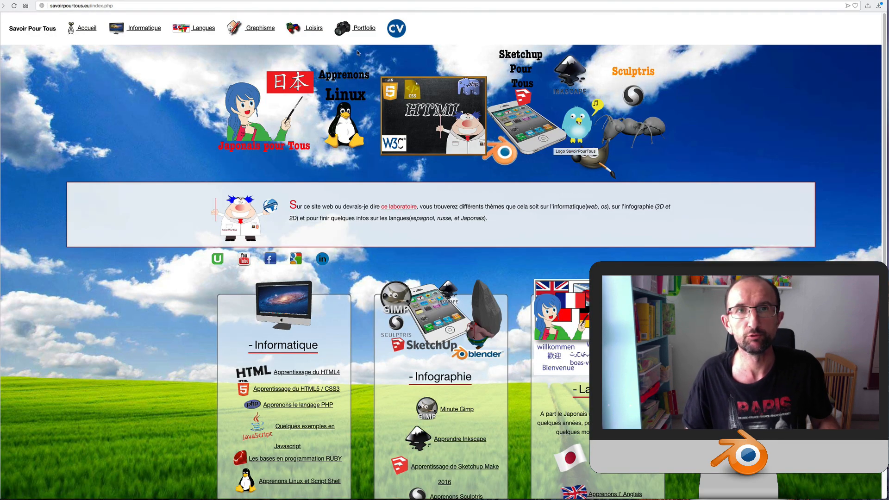
# Step: Switch to the savoirpourtous.eu website in the browser and open the Vidéos page of the Blender section under Graphisme
pyautogui.click(260, 32)
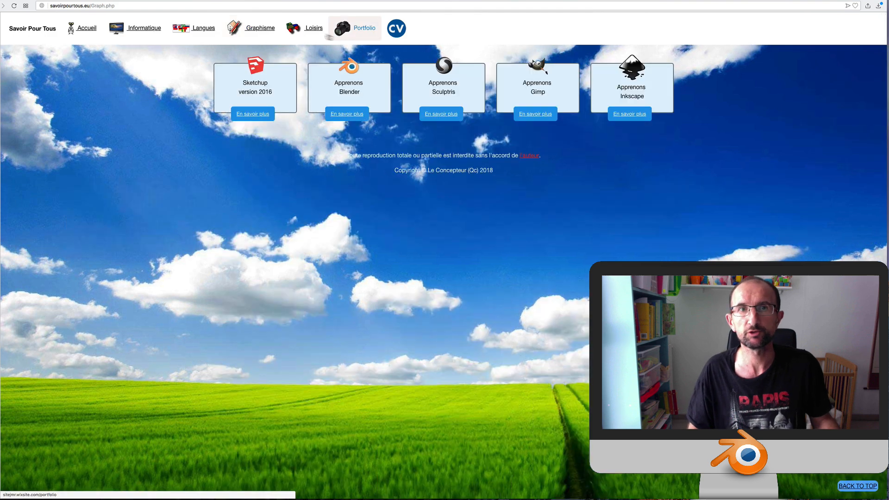
pyautogui.click(348, 114)
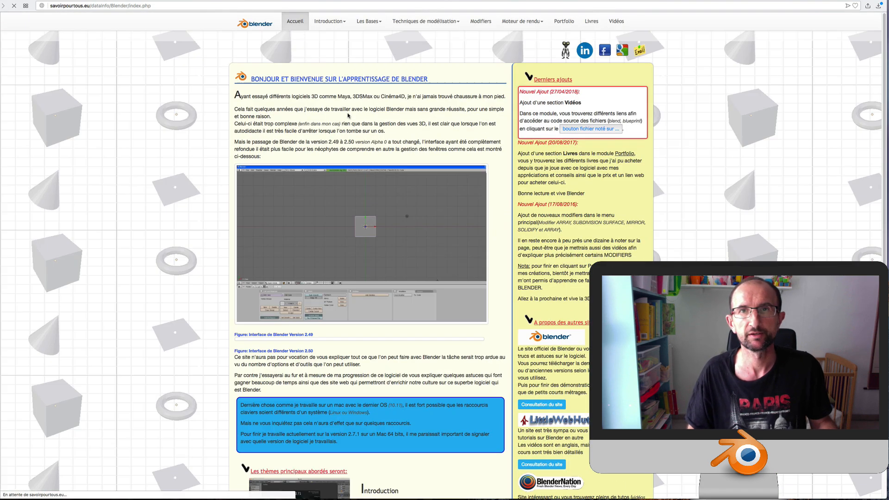
pyautogui.click(616, 22)
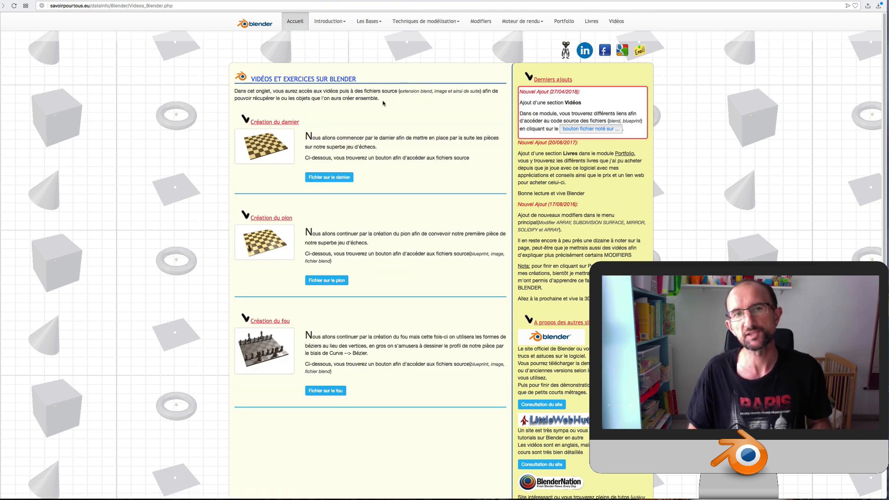
pyautogui.scroll(-1, 373, 153)
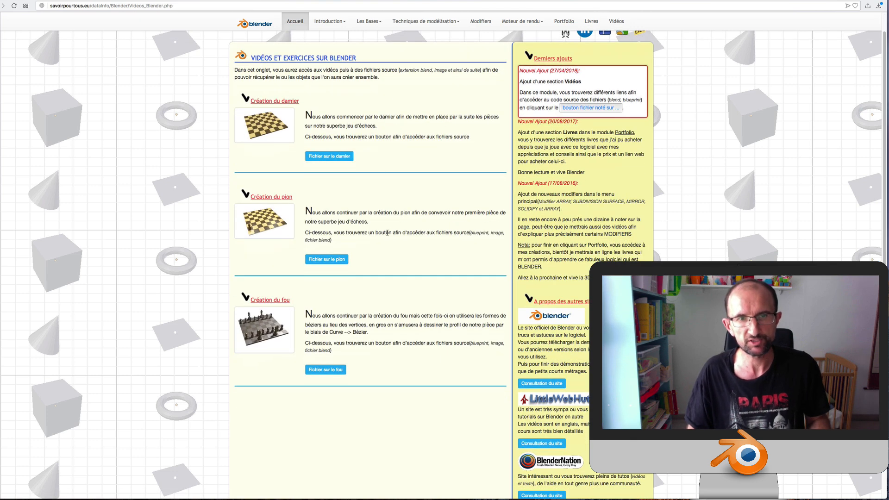